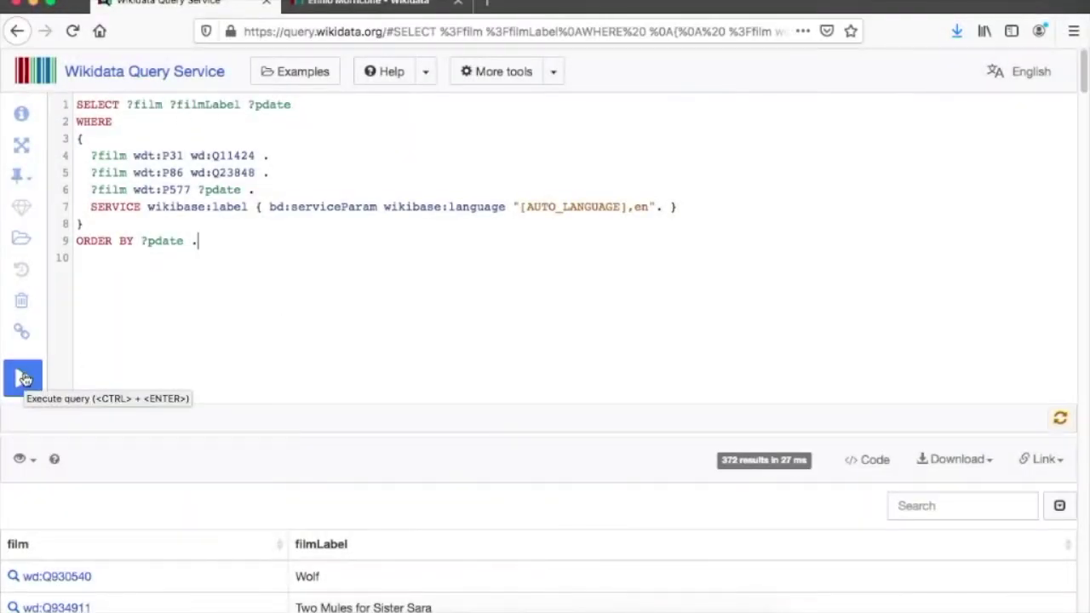
Remove the trailing period after ORDER BY ?pdate and run the film query
{"action": "left_click", "coordinate": [24, 379]}
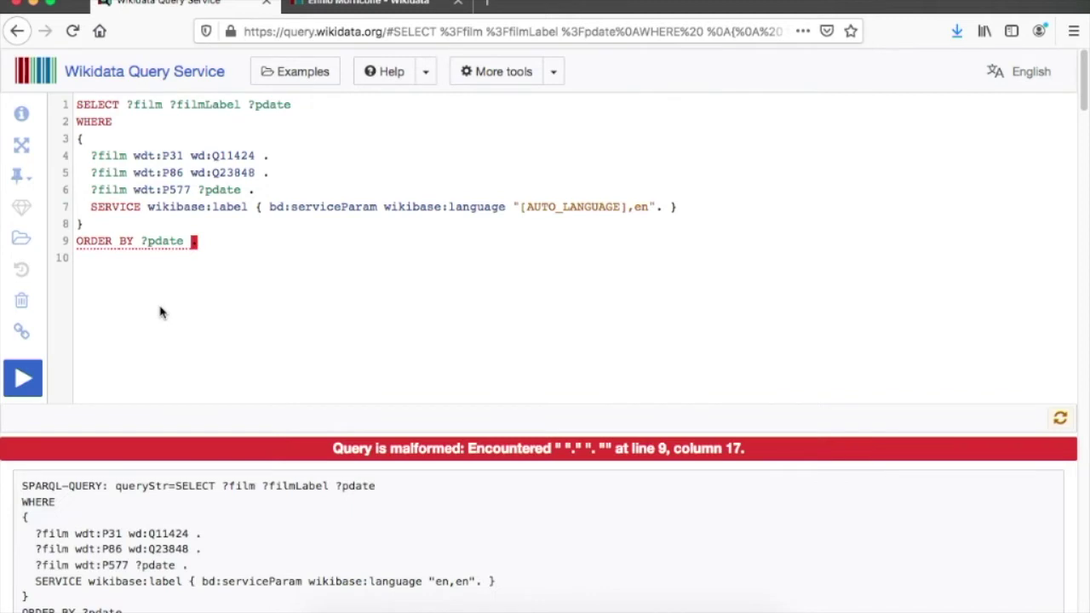
{"action": "key", "text": "BackSpace"}
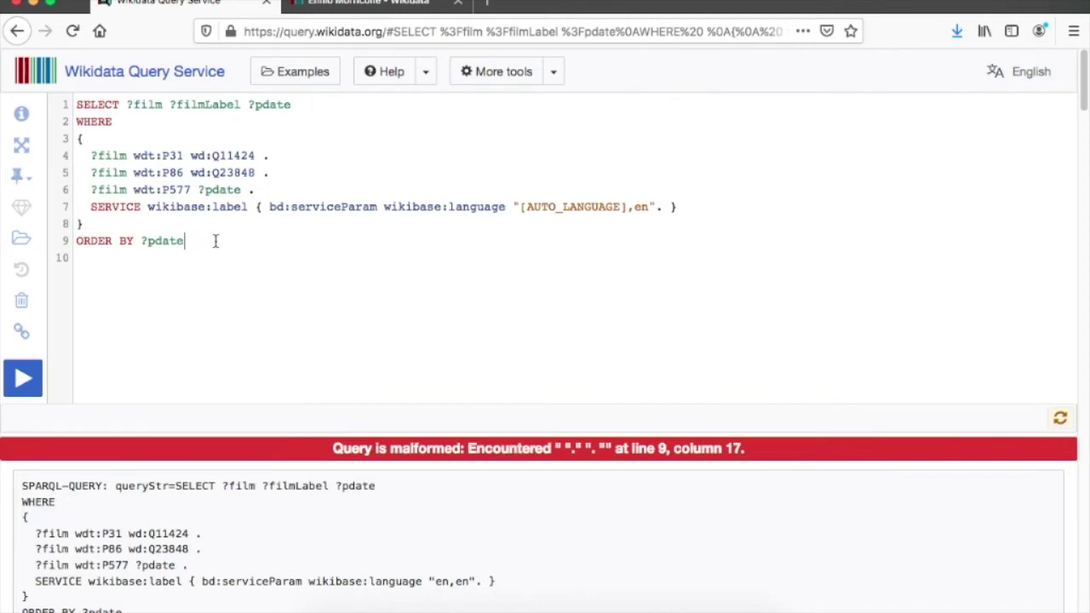
{"action": "left_click", "coordinate": [23, 379]}
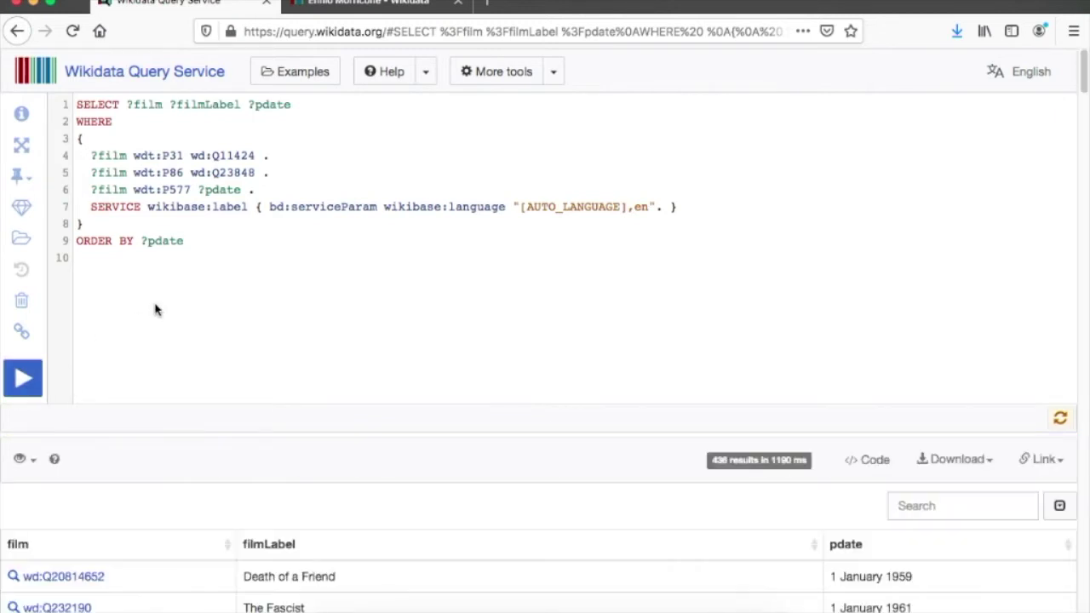
Examine the film titles and publication dates across all three result pages, then return to the first page
{"action": "scroll", "coordinate": [155, 309], "scroll_direction": "down", "scroll_amount": 4}
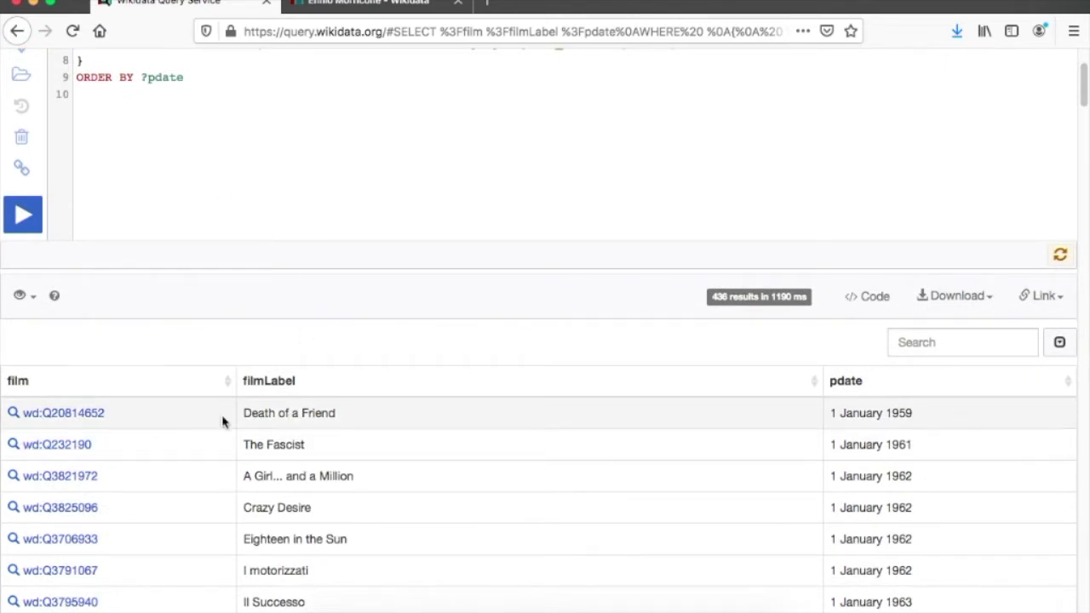
{"action": "scroll", "coordinate": [316, 109], "scroll_direction": "up", "scroll_amount": 4}
{"action": "scroll", "coordinate": [656, 409], "scroll_direction": "down", "scroll_amount": 4}
{"action": "scroll", "coordinate": [915, 451], "scroll_direction": "down", "scroll_amount": 10}
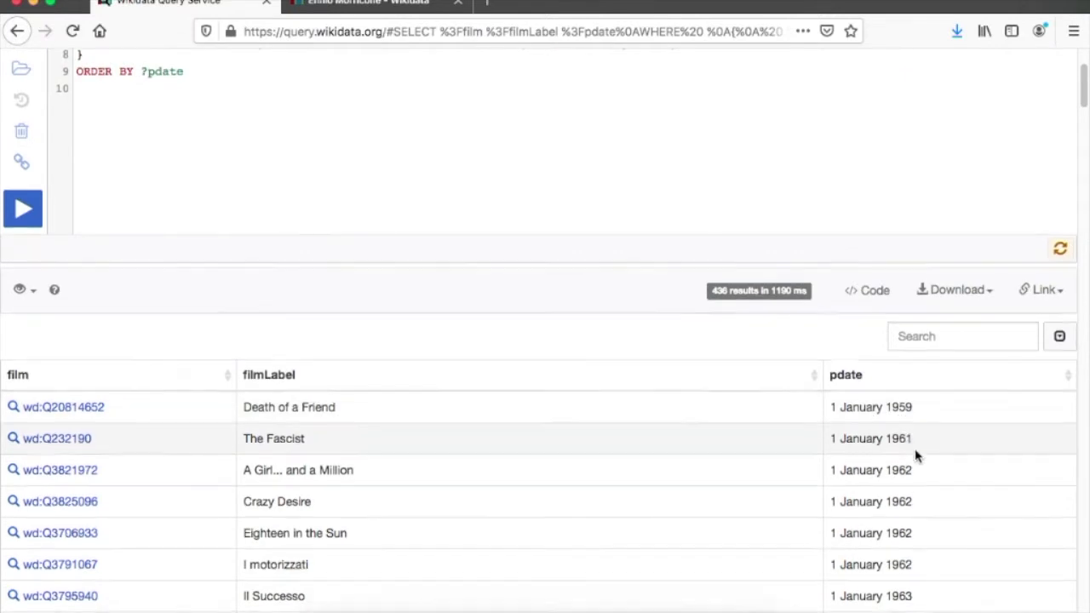
{"action": "scroll", "coordinate": [916, 456], "scroll_direction": "down", "scroll_amount": 16}
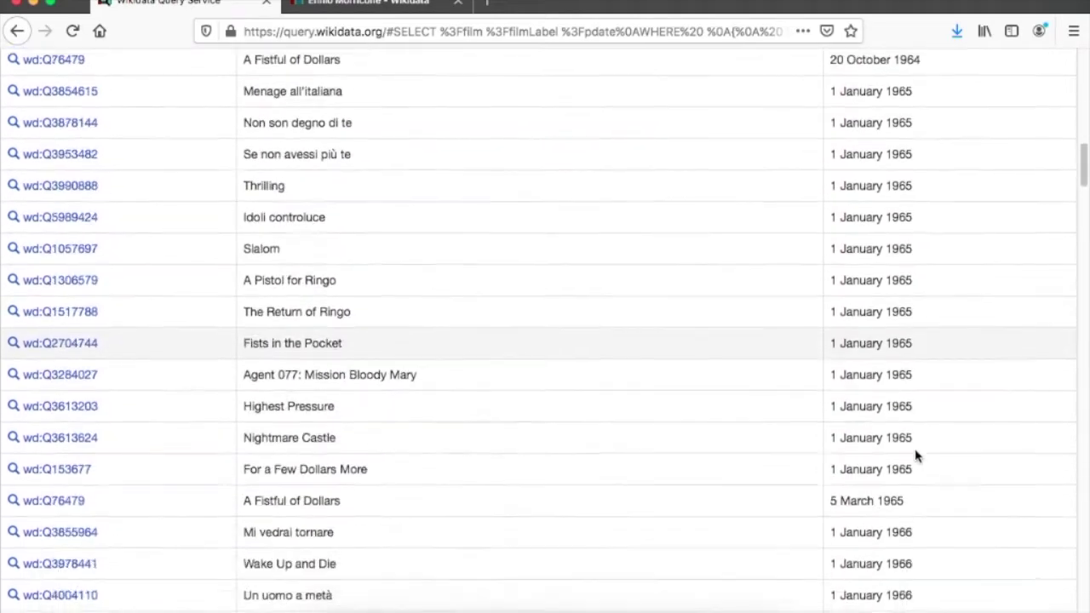
{"action": "scroll", "coordinate": [916, 456], "scroll_direction": "down", "scroll_amount": 20}
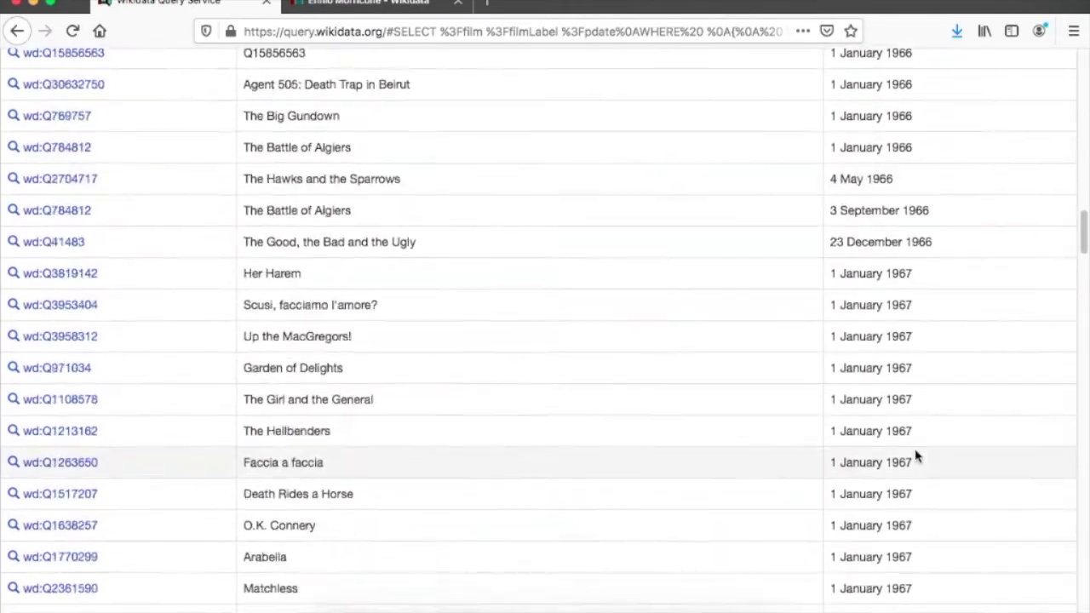
{"action": "scroll", "coordinate": [916, 456], "scroll_direction": "down", "scroll_amount": 20}
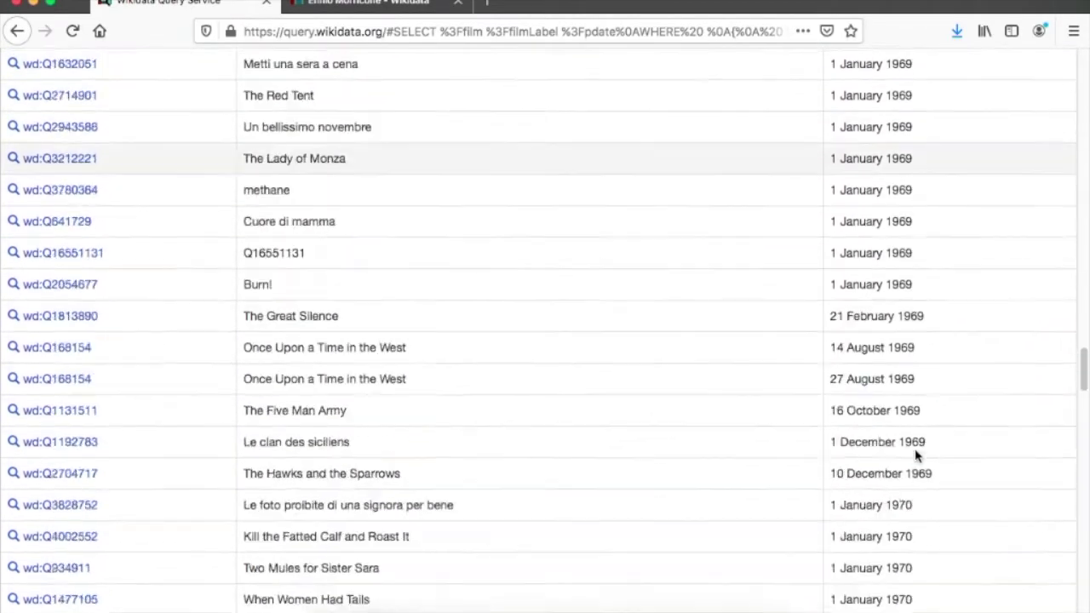
{"action": "scroll", "coordinate": [915, 456], "scroll_direction": "down", "scroll_amount": 16}
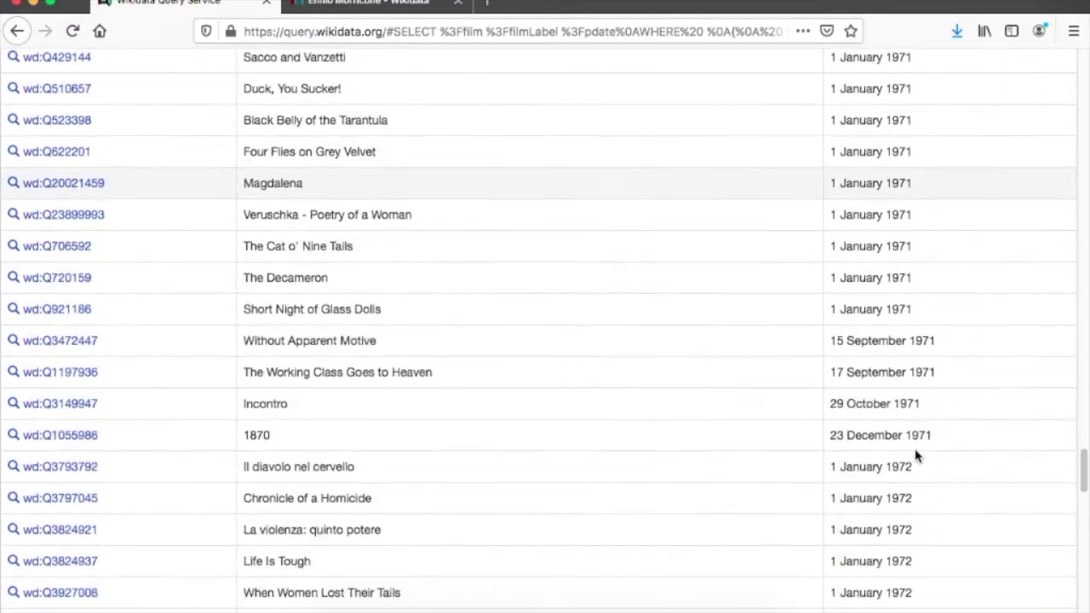
{"action": "scroll", "coordinate": [916, 455], "scroll_direction": "down", "scroll_amount": 20}
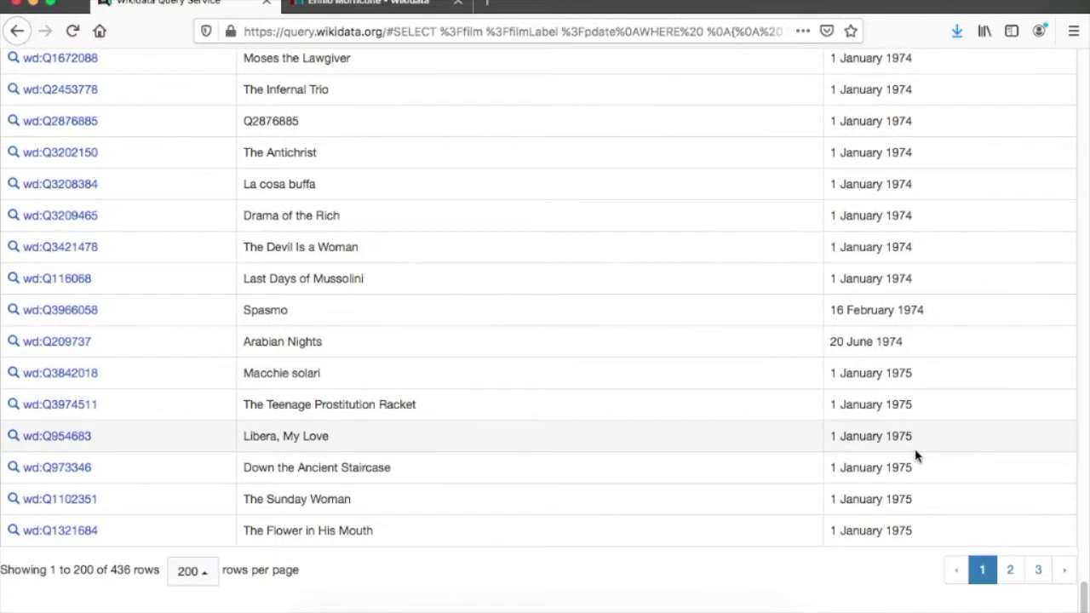
{"action": "left_click", "coordinate": [1011, 570]}
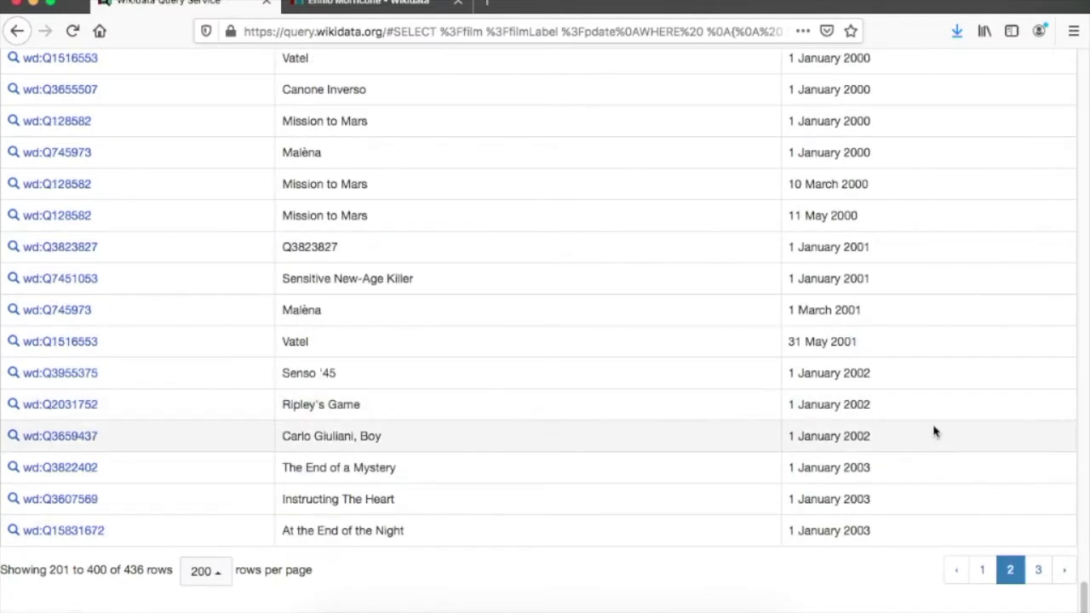
{"action": "left_click", "coordinate": [1037, 572]}
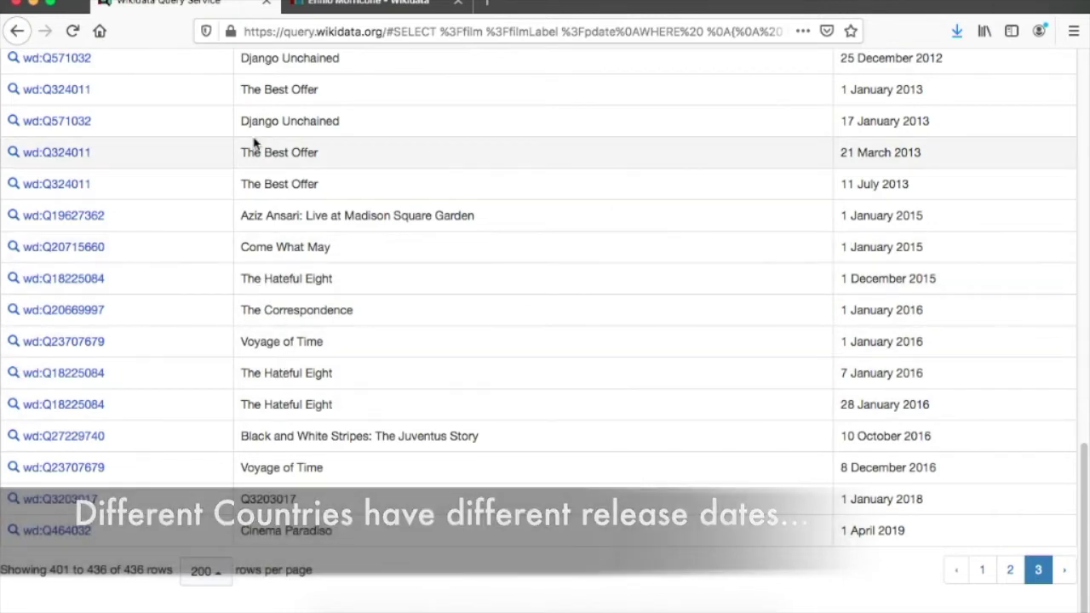
{"action": "scroll", "coordinate": [265, 111], "scroll_direction": "up", "scroll_amount": 1}
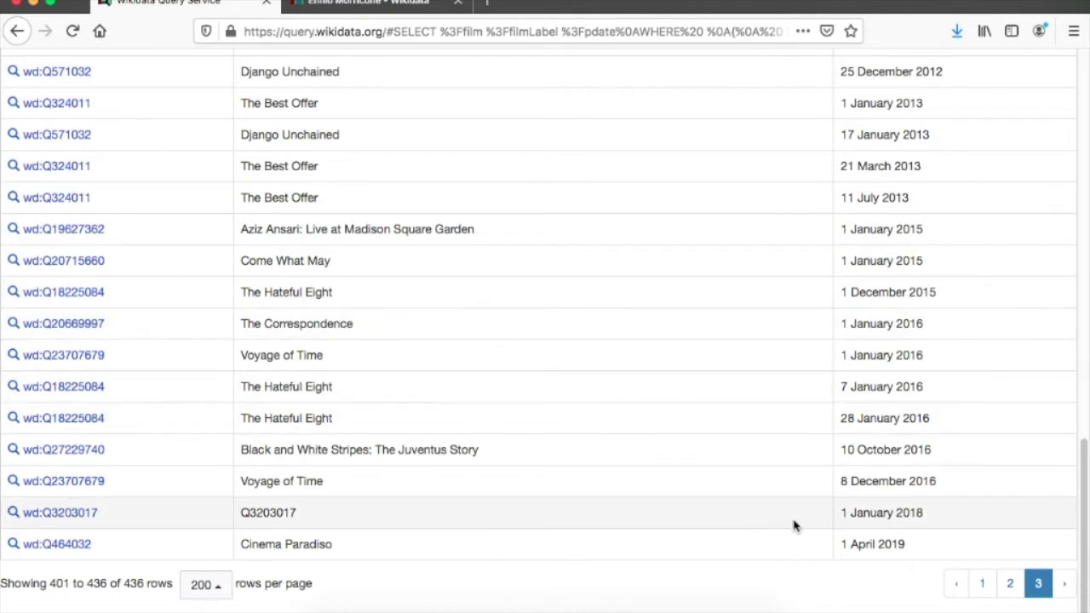
{"action": "left_click", "coordinate": [982, 583]}
{"action": "scroll", "coordinate": [467, 262], "scroll_direction": "up", "scroll_amount": 15}
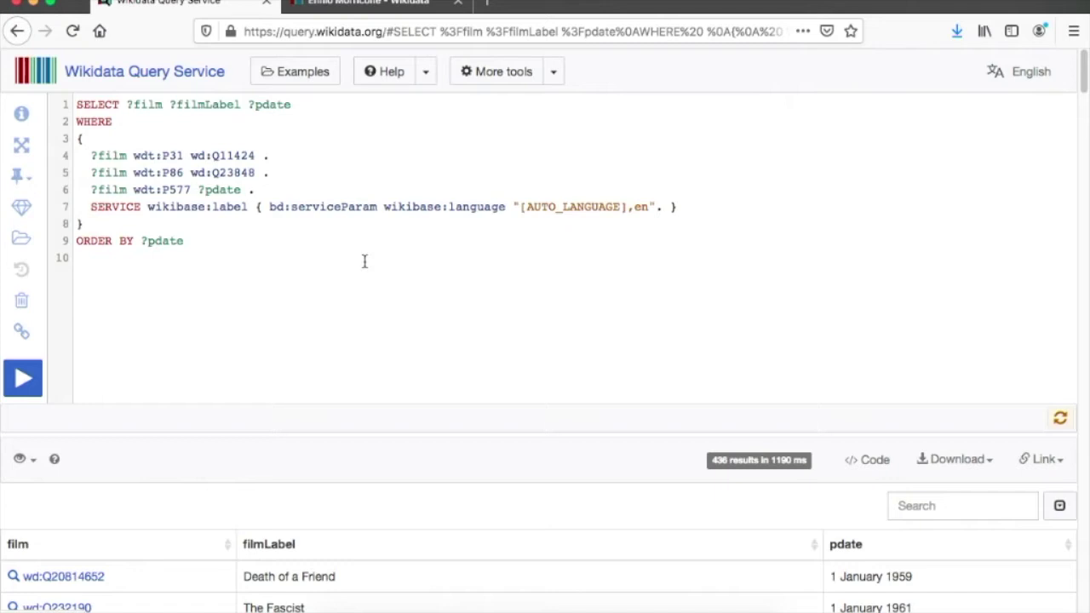
Display the query results as a Timeline
{"action": "scroll", "coordinate": [368, 261], "scroll_direction": "down", "scroll_amount": 1}
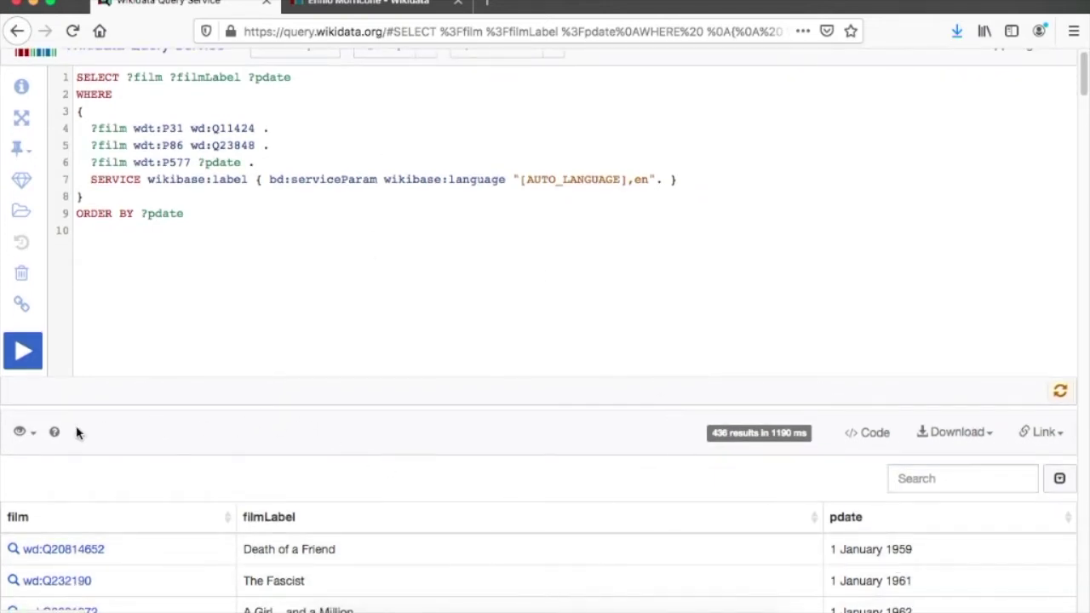
{"action": "left_click", "coordinate": [37, 437]}
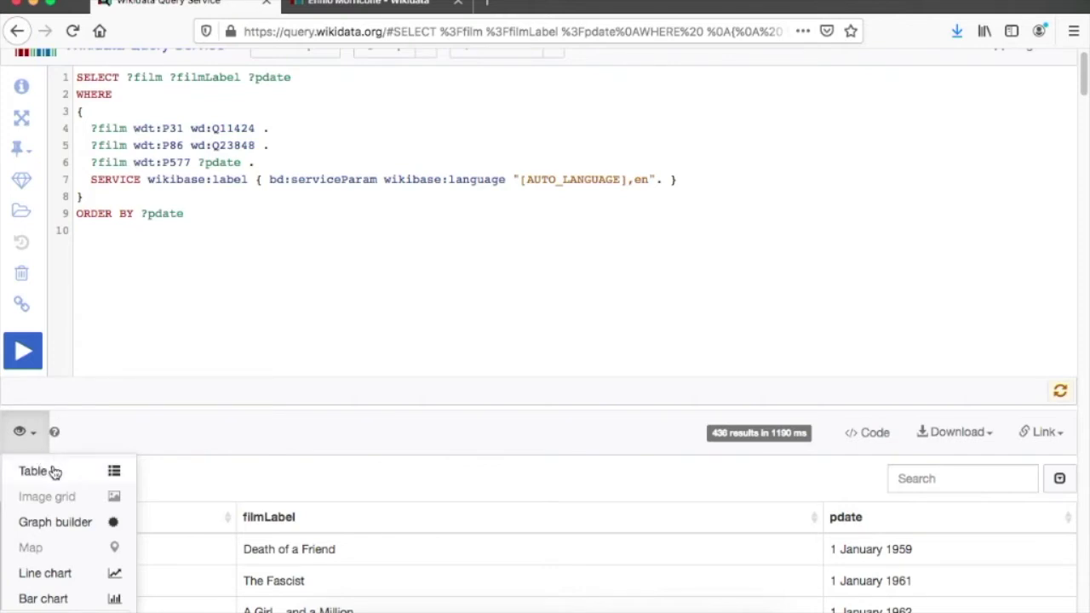
{"action": "scroll", "coordinate": [53, 473], "scroll_direction": "down", "scroll_amount": 3}
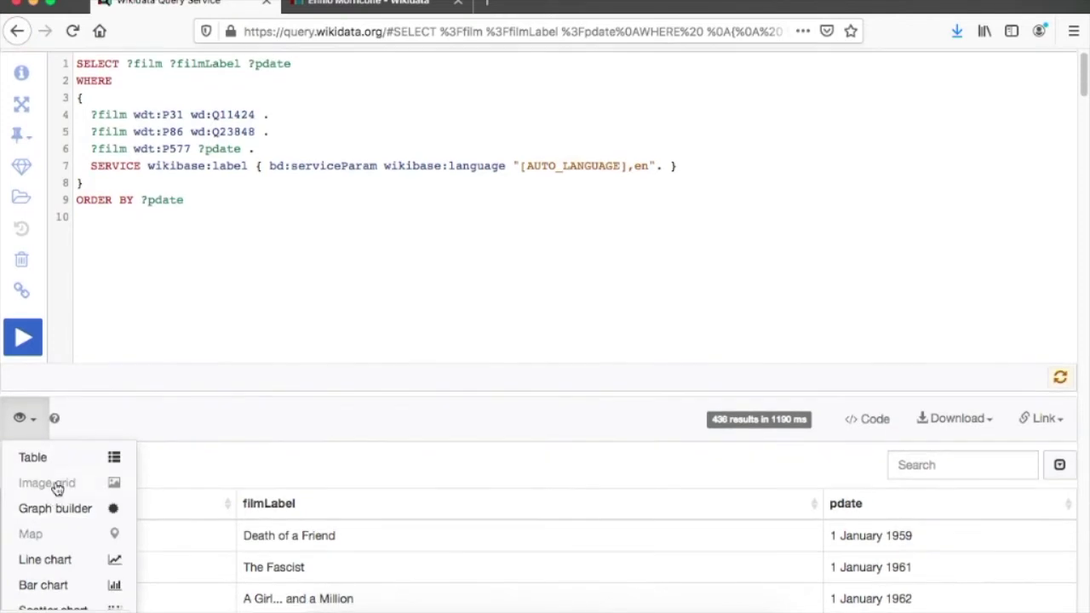
{"action": "scroll", "coordinate": [53, 487], "scroll_direction": "down", "scroll_amount": 5}
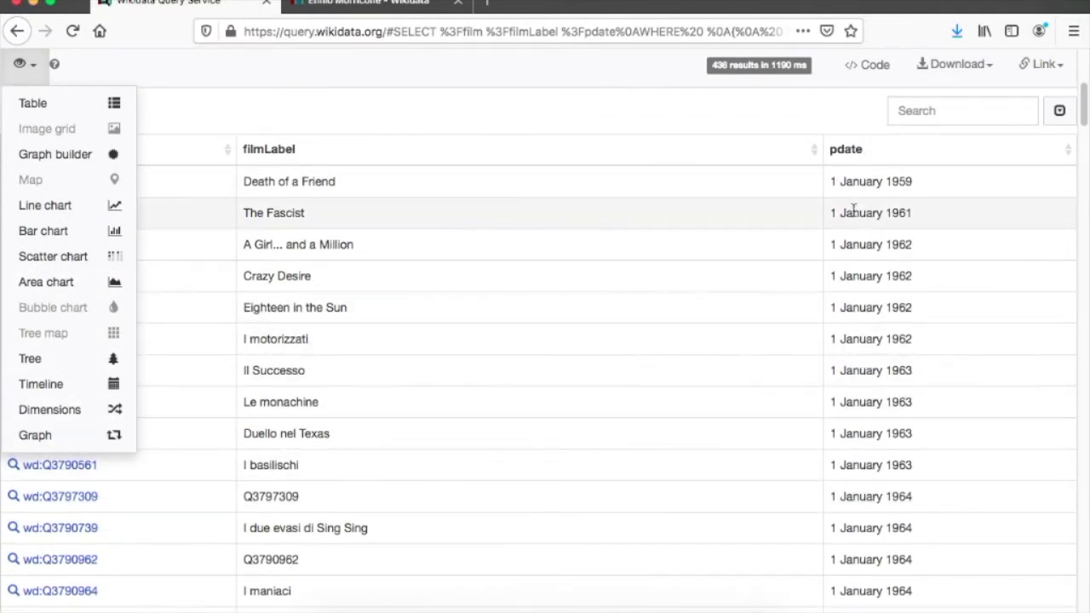
{"action": "left_click", "coordinate": [43, 385]}
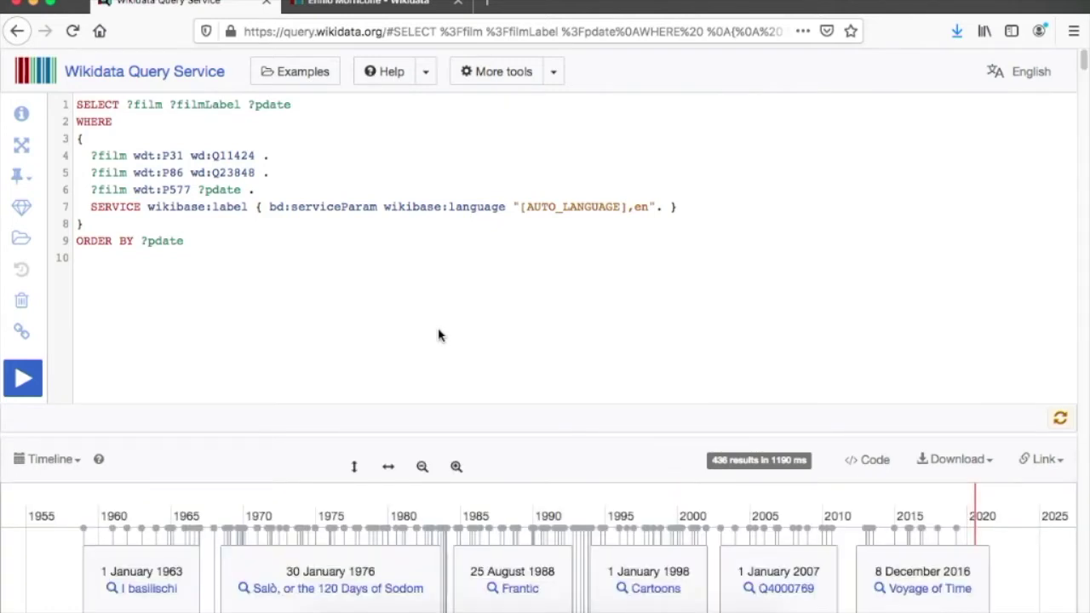
Look through the film cards and their release dates down the timeline, and return to the query
{"action": "scroll", "coordinate": [437, 337], "scroll_direction": "down", "scroll_amount": 4}
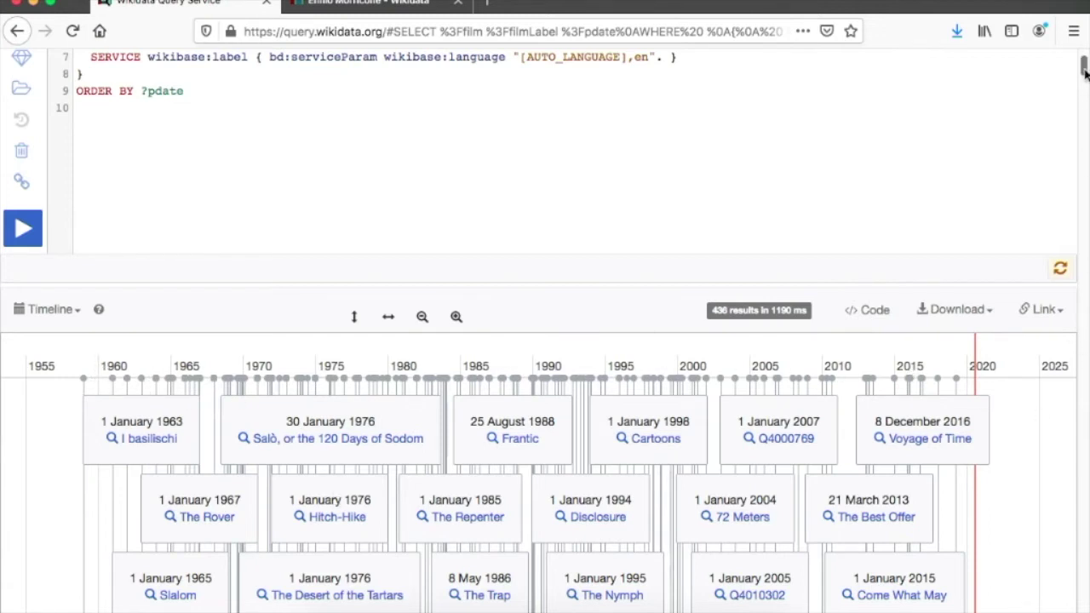
{"action": "left_click_drag", "start_coordinate": [1085, 72], "coordinate": [1086, 81]}
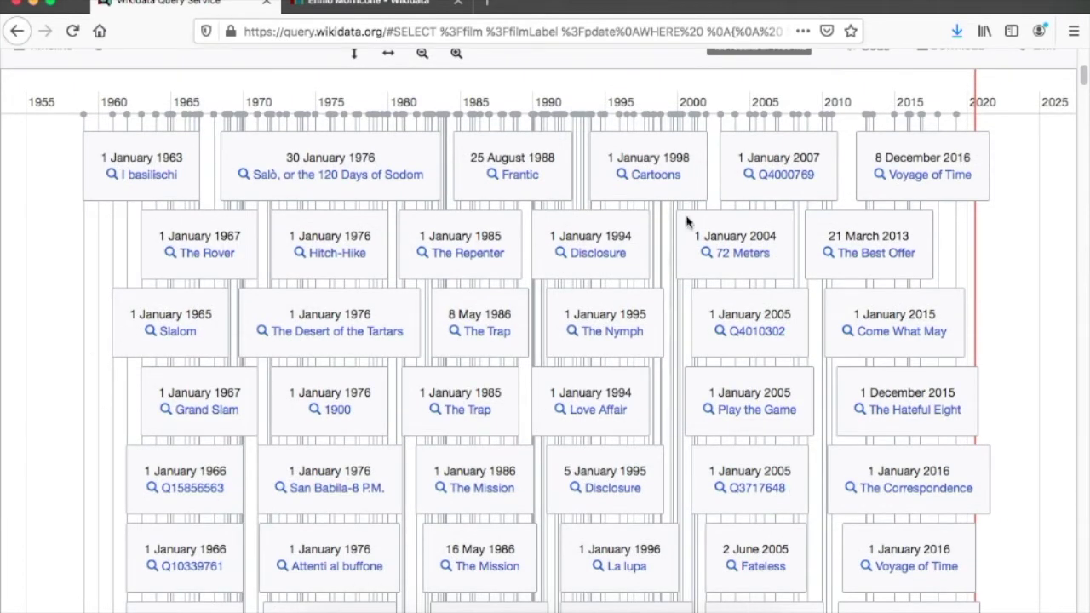
{"action": "left_click_drag", "start_coordinate": [1085, 78], "coordinate": [1085, 356]}
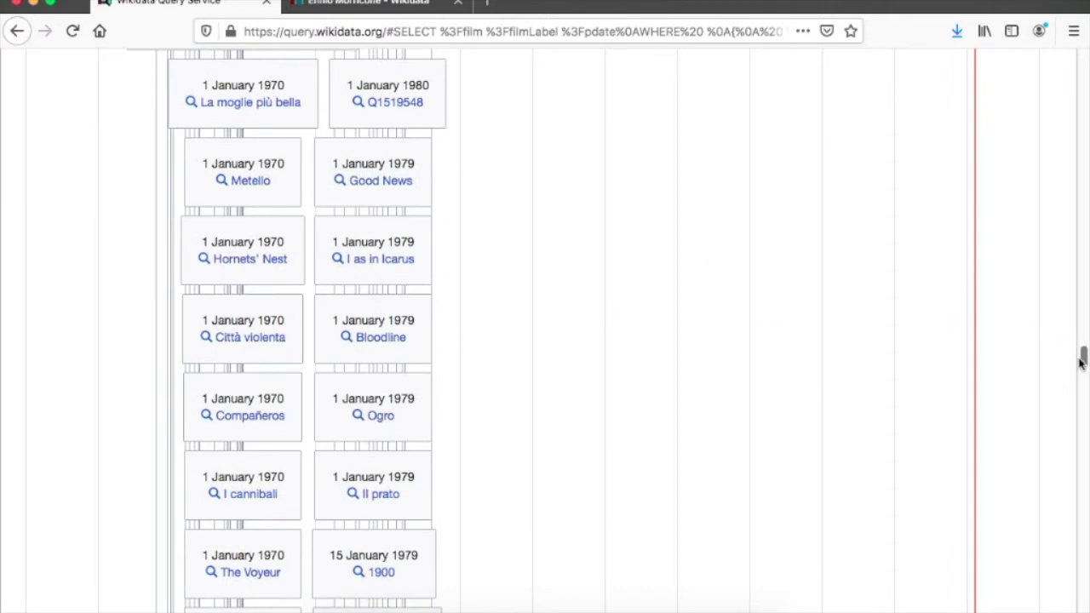
{"action": "left_click_drag", "start_coordinate": [1085, 361], "coordinate": [1085, 58]}
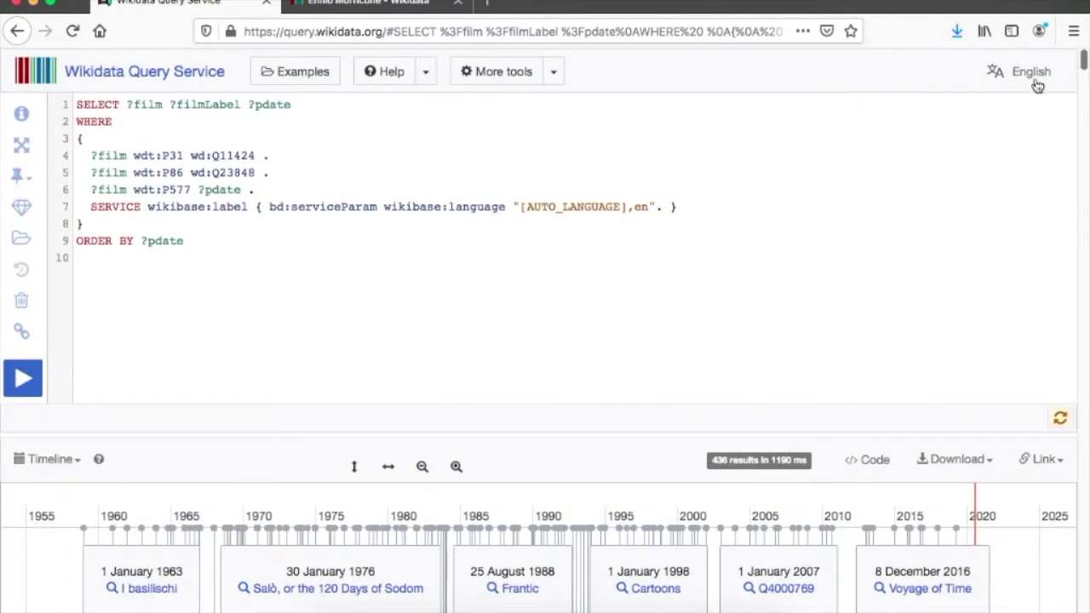
Open the Wikidata item for The Hateful Eight from the timeline, view it and close its page
{"action": "scroll", "coordinate": [302, 383], "scroll_direction": "down", "scroll_amount": 5}
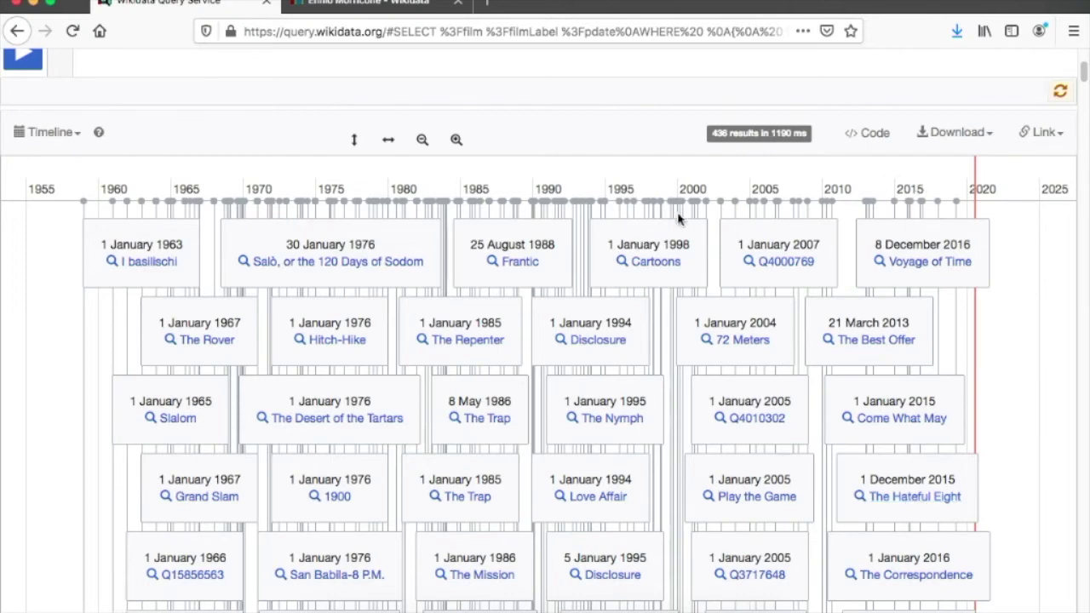
{"action": "left_click", "coordinate": [905, 506]}
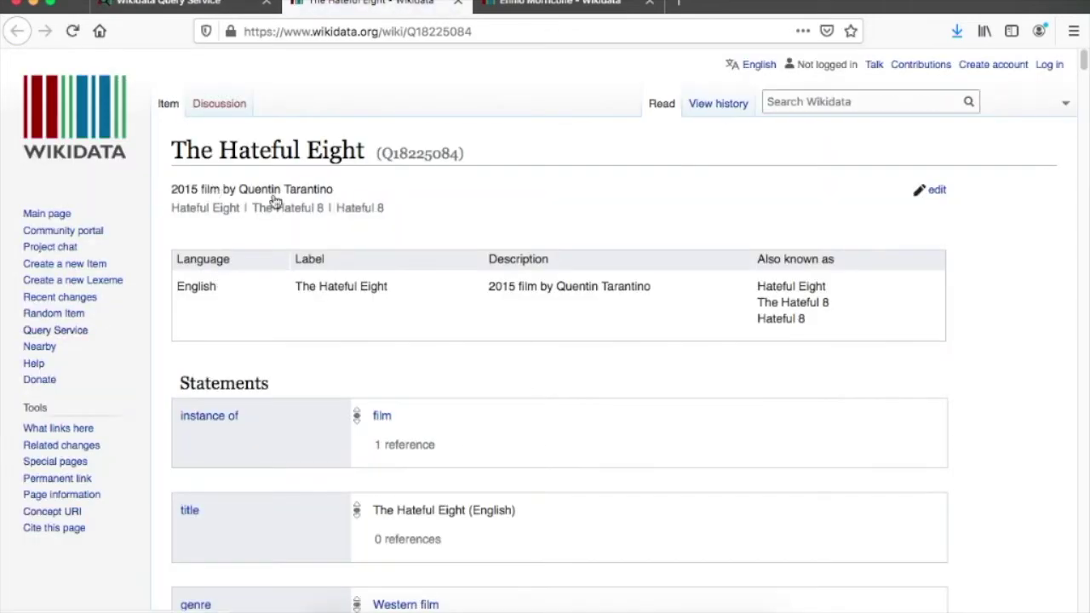
{"action": "left_click", "coordinate": [460, 2]}
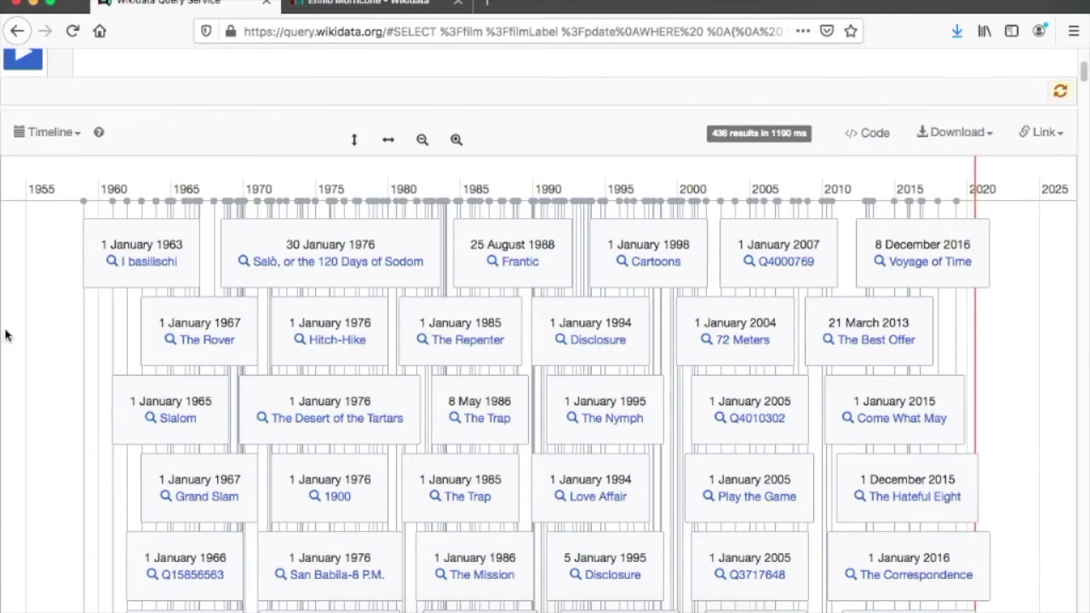
Display the results in the Graph builder, plotting pdate on the x axis and filmLabel on the y axis
{"action": "left_click", "coordinate": [77, 134]}
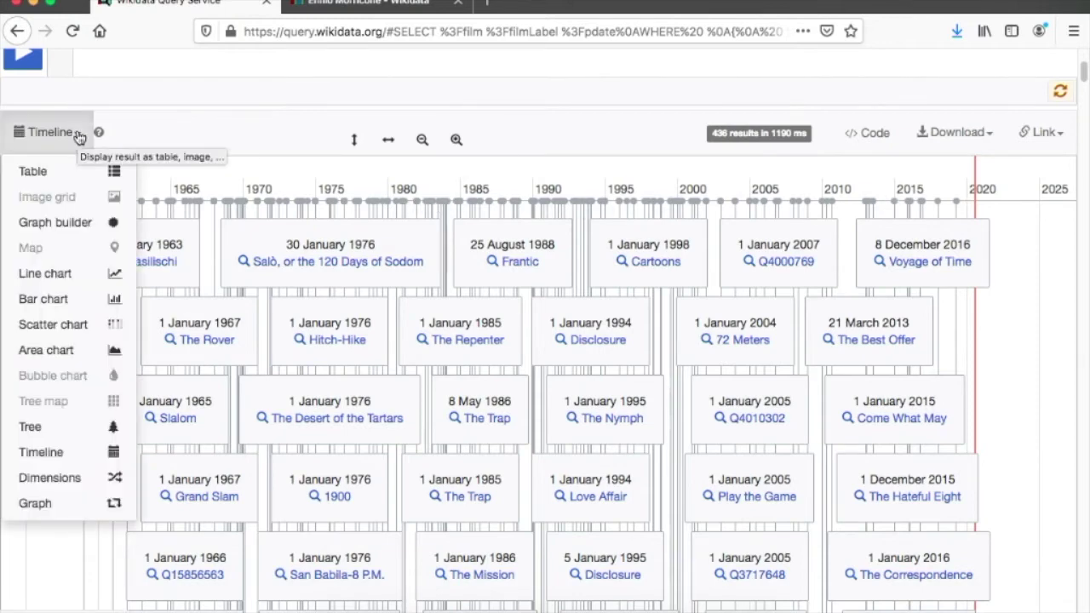
{"action": "left_click", "coordinate": [68, 227]}
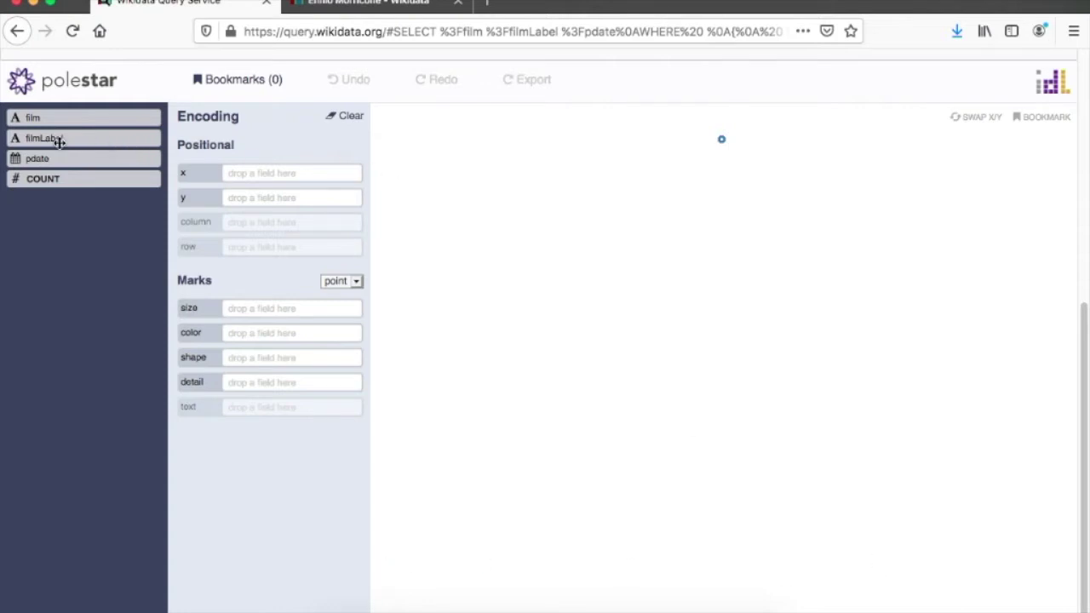
{"action": "left_click_drag", "start_coordinate": [47, 160], "coordinate": [278, 173]}
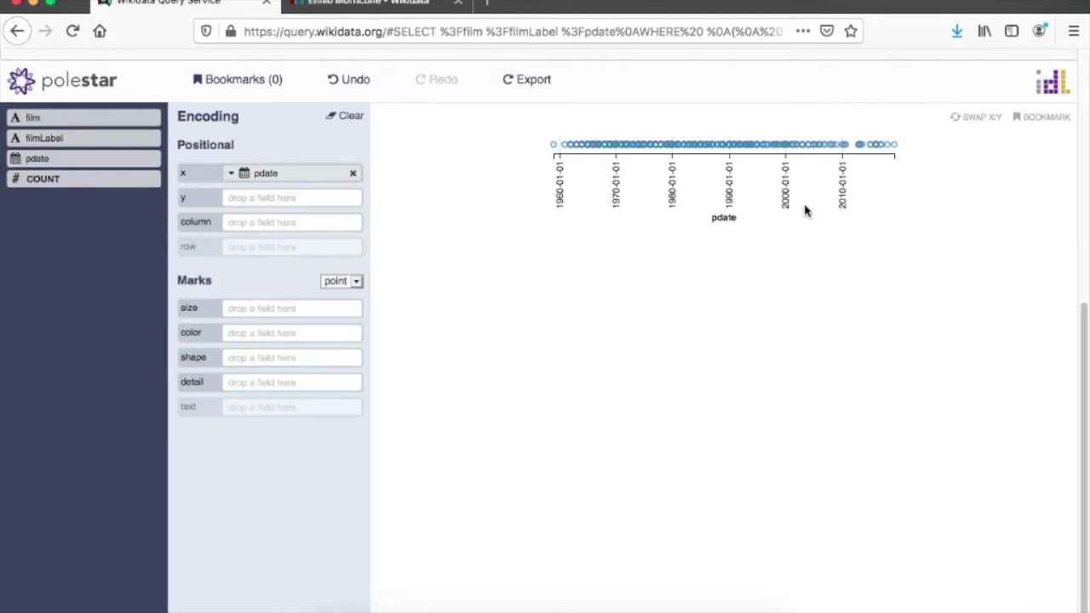
{"action": "left_click_drag", "start_coordinate": [39, 139], "coordinate": [261, 198]}
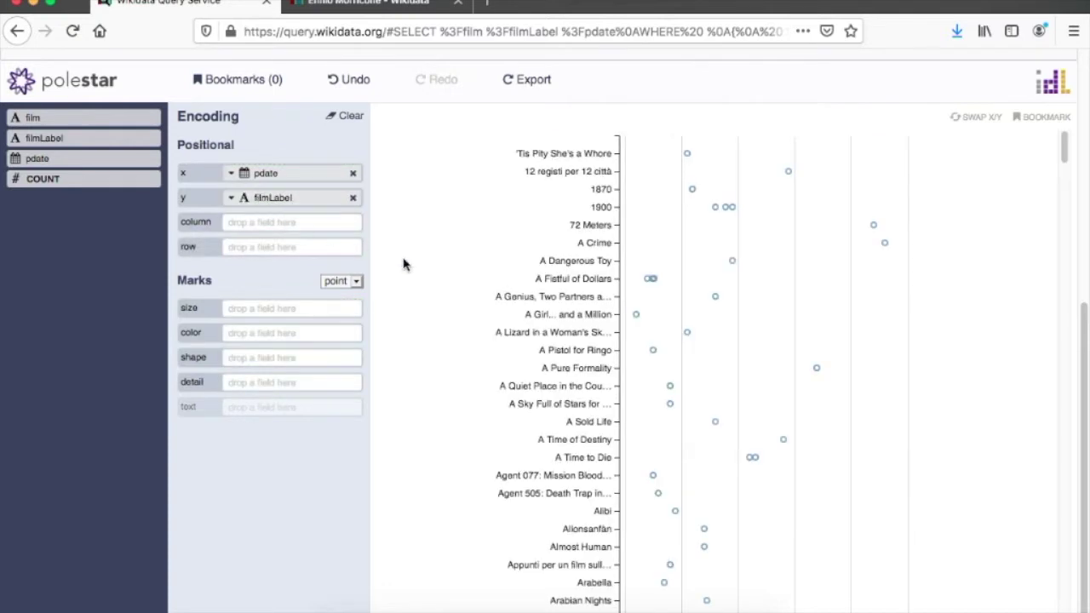
Examine the plotted release dates of the films down the graph
{"action": "scroll", "coordinate": [707, 282], "scroll_direction": "down", "scroll_amount": 10}
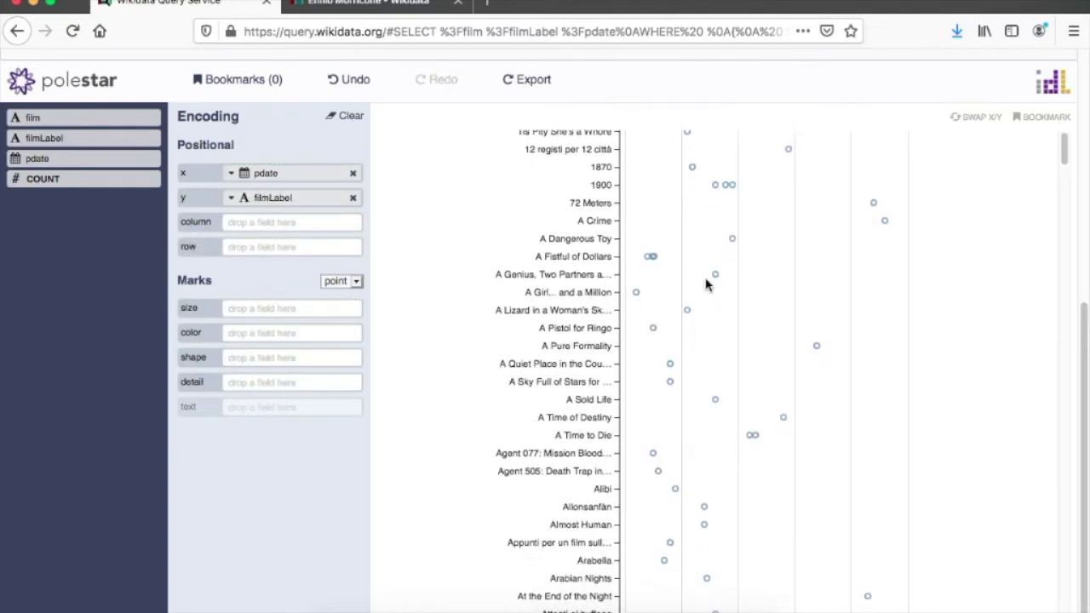
{"action": "scroll", "coordinate": [743, 302], "scroll_direction": "down", "scroll_amount": 15}
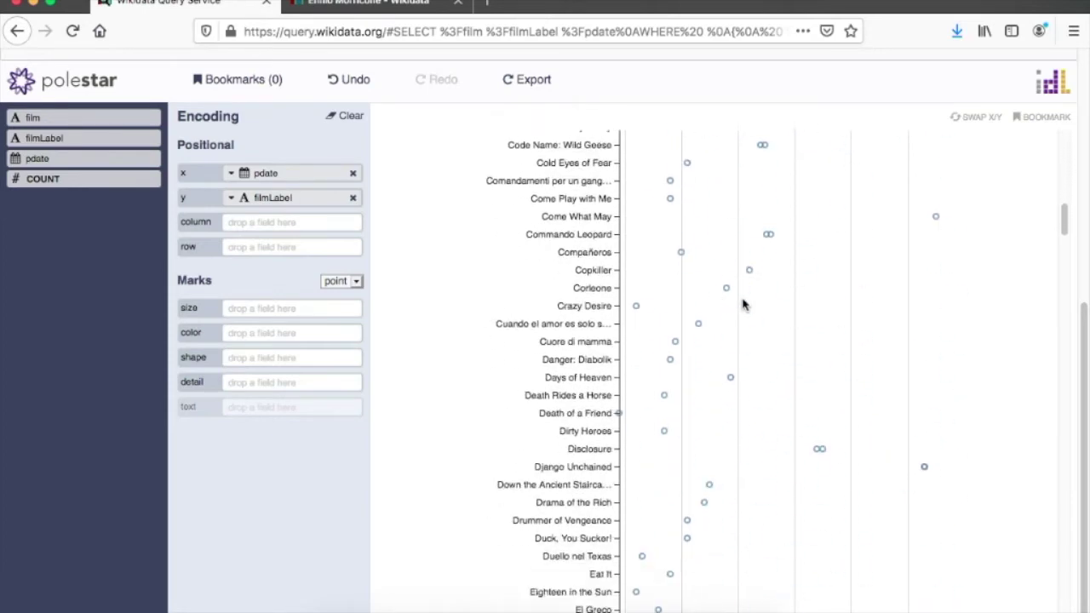
{"action": "scroll", "coordinate": [558, 312], "scroll_direction": "down", "scroll_amount": 11}
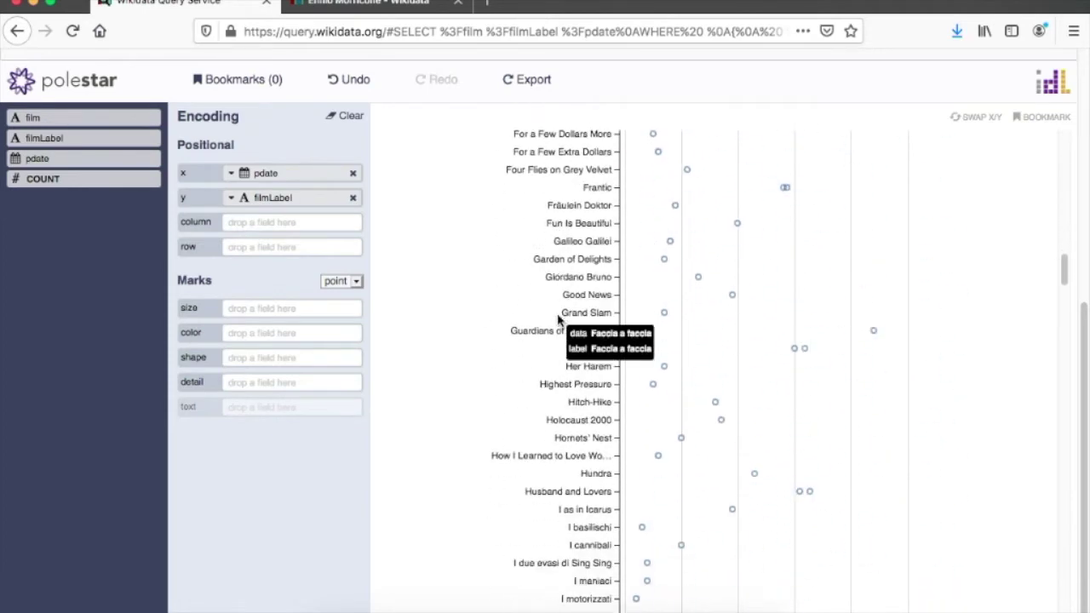
{"action": "scroll", "coordinate": [550, 388], "scroll_direction": "down", "scroll_amount": 5}
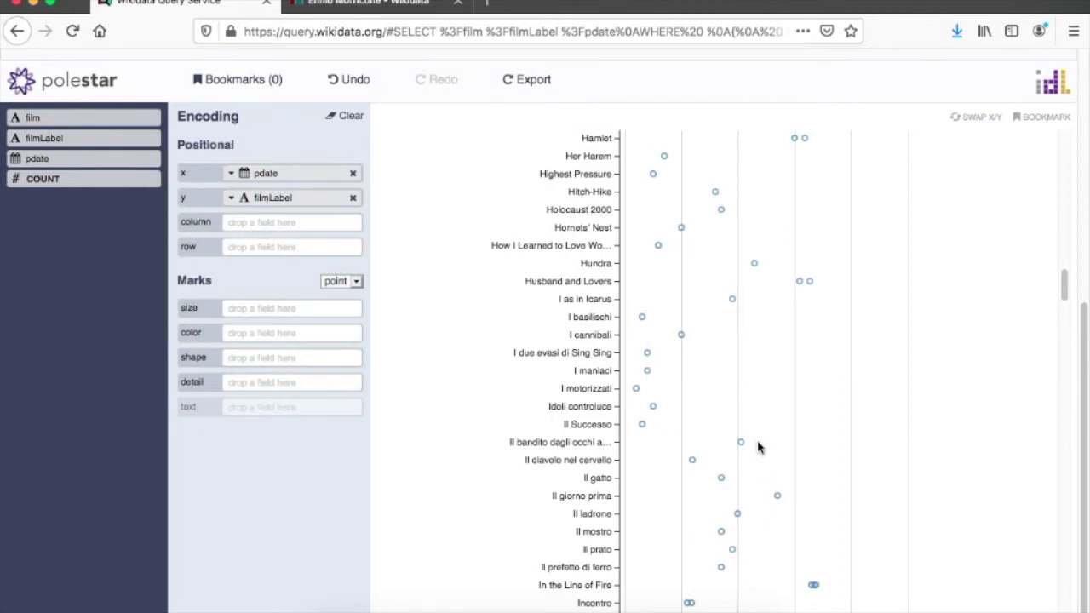
{"action": "scroll", "coordinate": [762, 445], "scroll_direction": "down", "scroll_amount": 13}
{"action": "scroll", "coordinate": [757, 448], "scroll_direction": "down", "scroll_amount": 20}
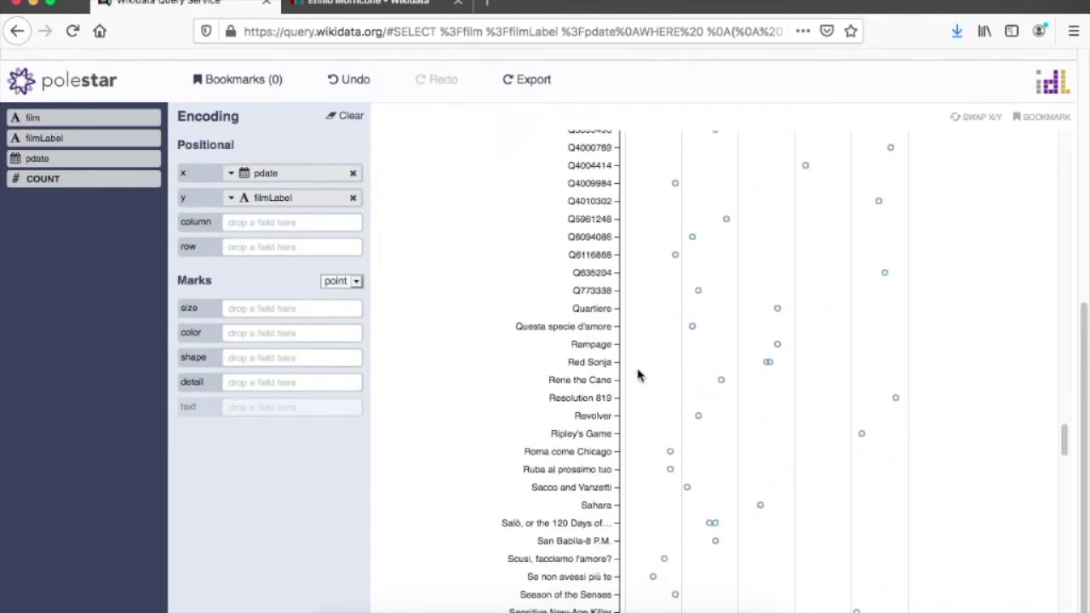
Look through the remaining films' plotted dates, down to the date axis at the end of the graph
{"action": "scroll", "coordinate": [637, 380], "scroll_direction": "down", "scroll_amount": 11}
{"action": "scroll", "coordinate": [630, 388], "scroll_direction": "down", "scroll_amount": 10}
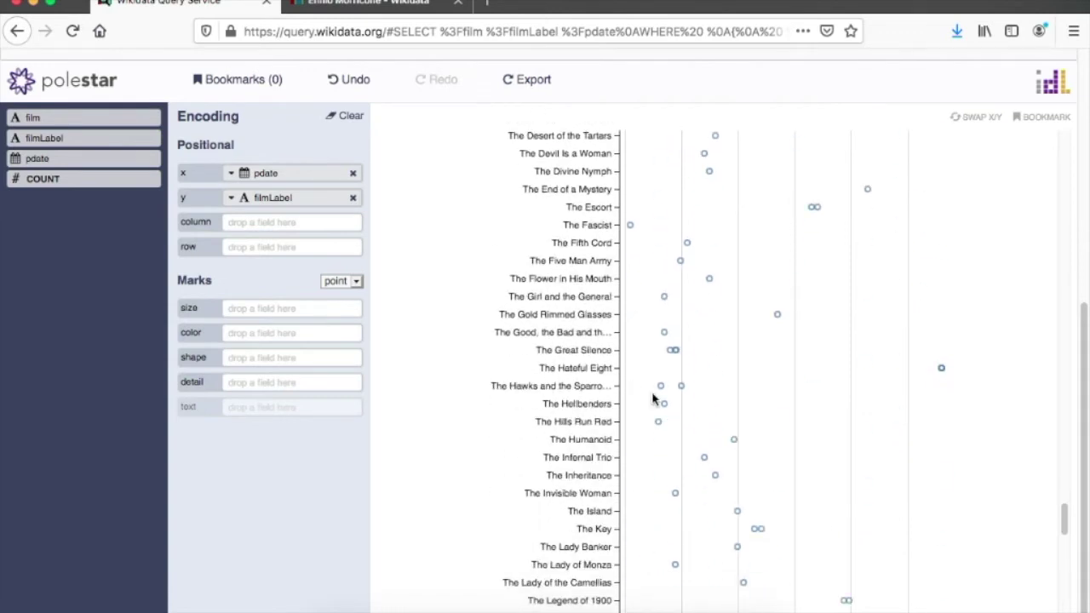
{"action": "scroll", "coordinate": [654, 398], "scroll_direction": "down", "scroll_amount": 17}
{"action": "scroll", "coordinate": [690, 386], "scroll_direction": "down", "scroll_amount": 6}
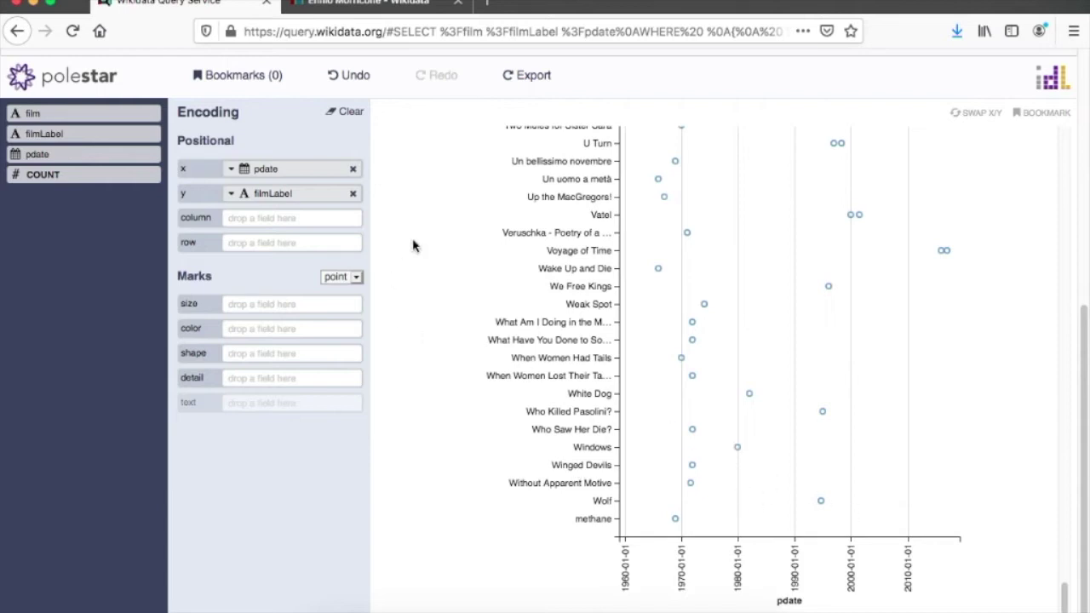
Clear both axis fields, and plot pdate on the y axis and filmLabel on the x axis instead
{"action": "left_click", "coordinate": [353, 169]}
{"action": "left_click", "coordinate": [355, 190]}
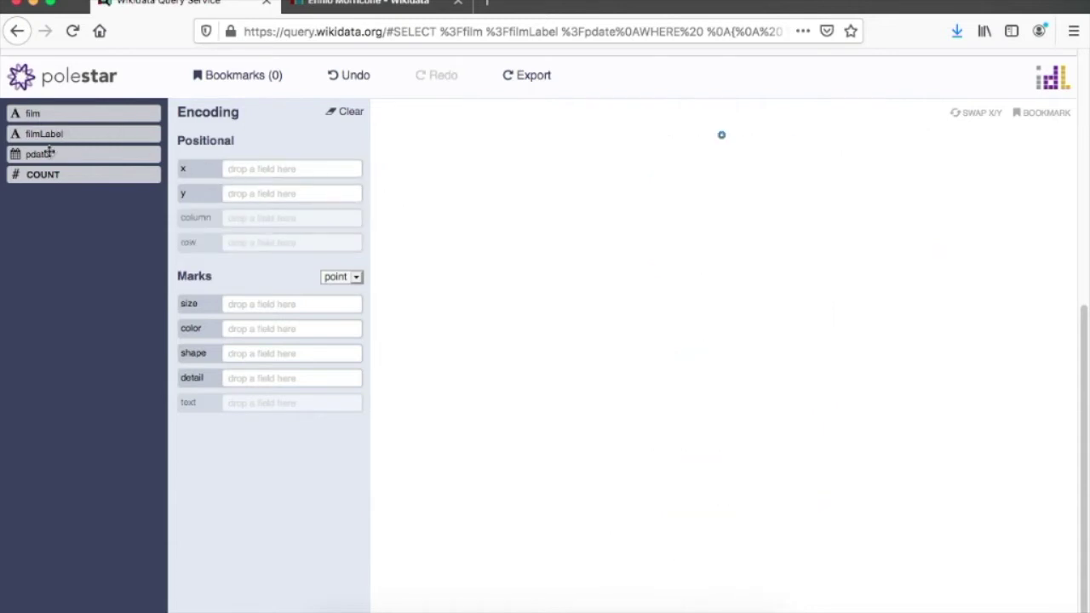
{"action": "left_click_drag", "start_coordinate": [53, 154], "coordinate": [268, 190]}
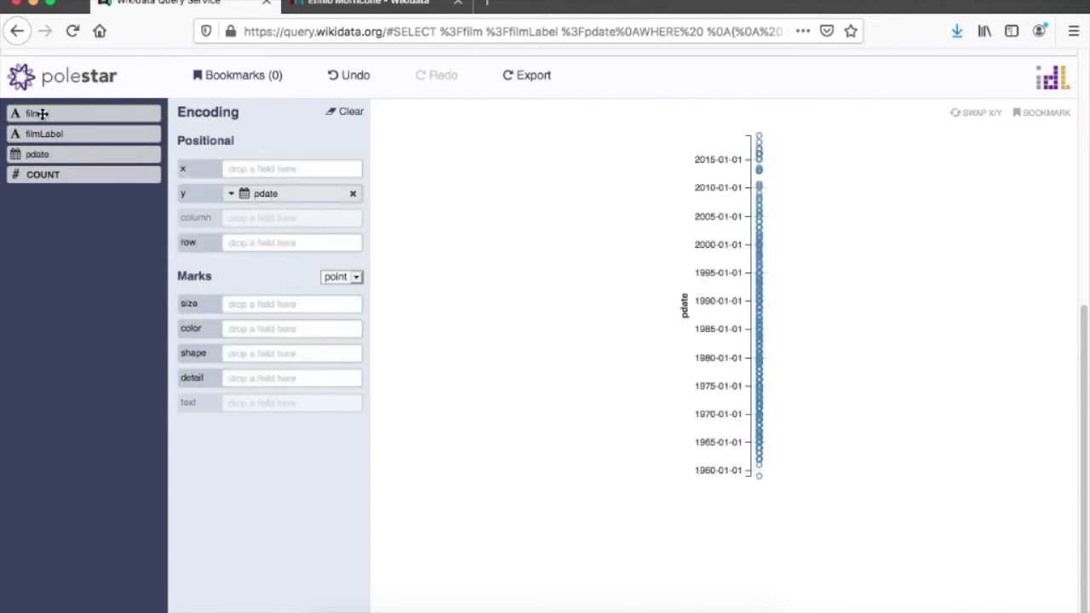
{"action": "left_click_drag", "start_coordinate": [44, 131], "coordinate": [294, 169]}
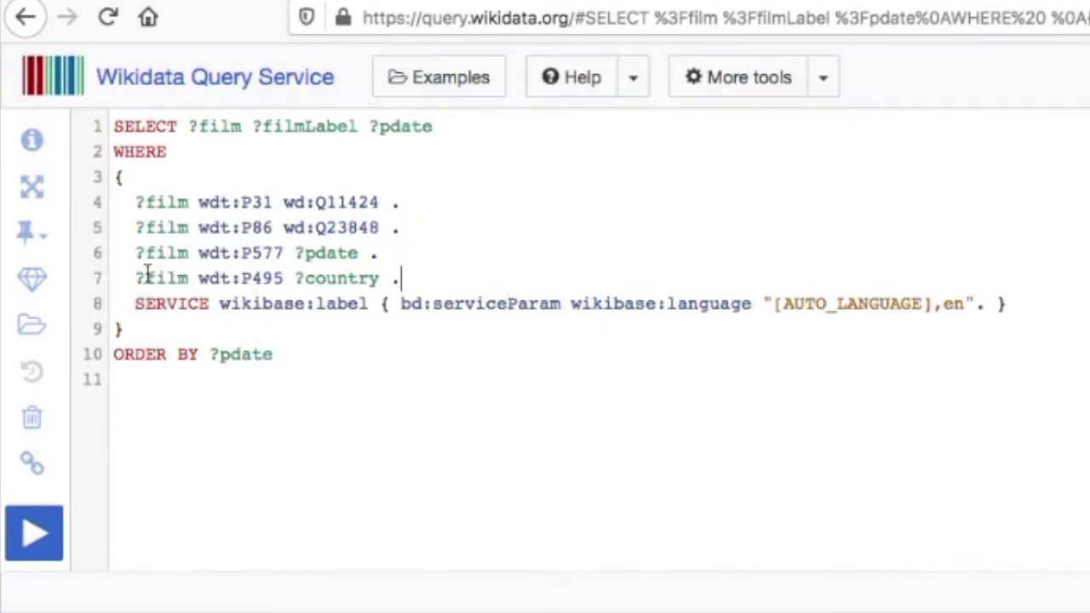
Add ?country after ?pdate in the query's SELECT line and run the query
{"action": "left_click_drag", "start_coordinate": [134, 277], "coordinate": [428, 278]}
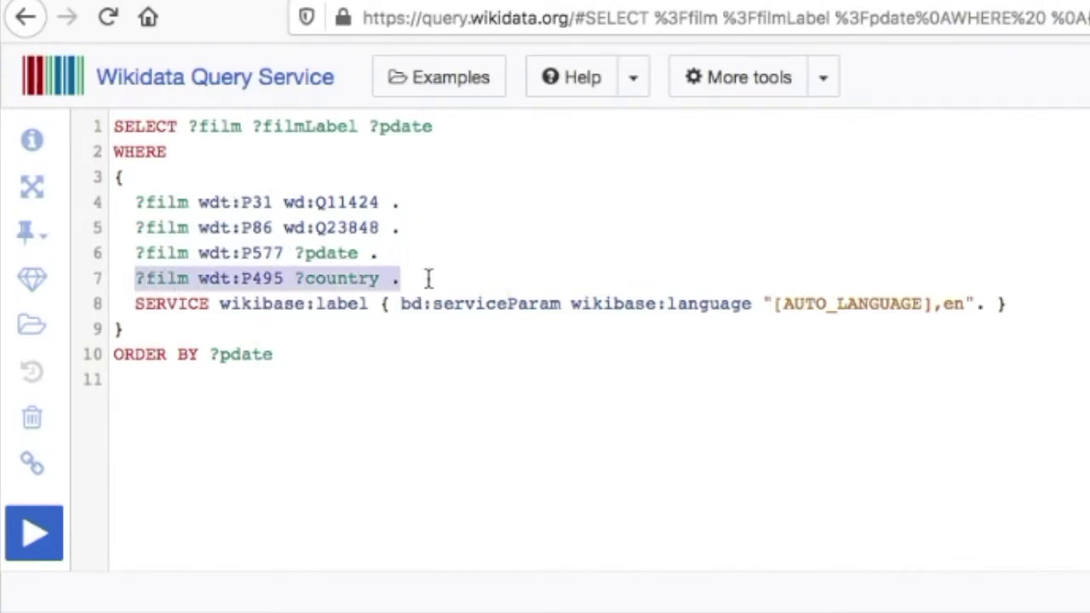
{"action": "left_click", "coordinate": [477, 265]}
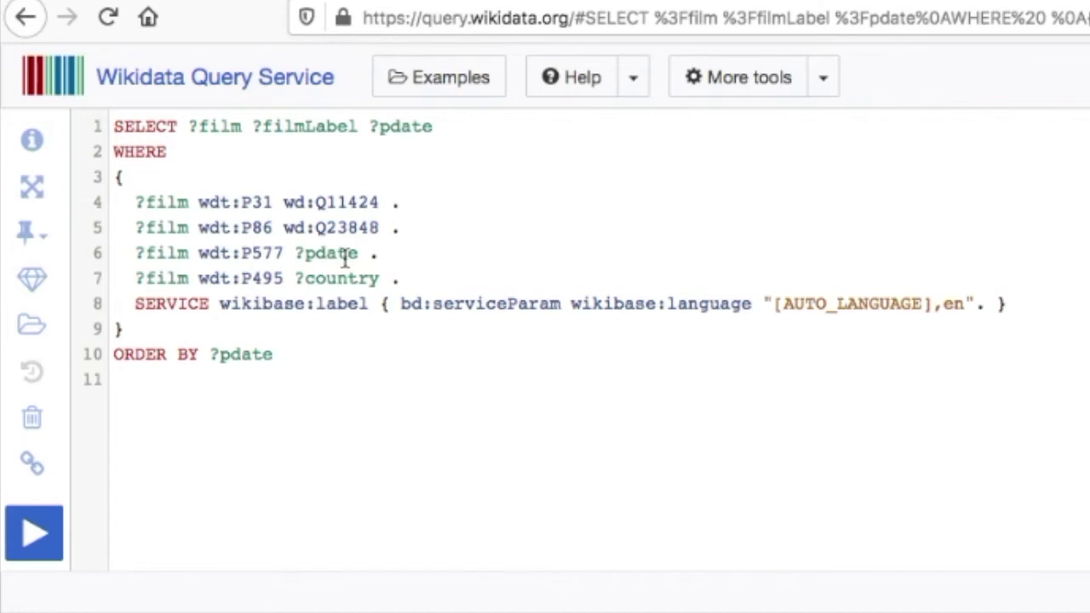
{"action": "mouse_move", "coordinate": [263, 279]}
{"action": "left_click", "coordinate": [473, 133]}
{"action": "type", "text": "?"}
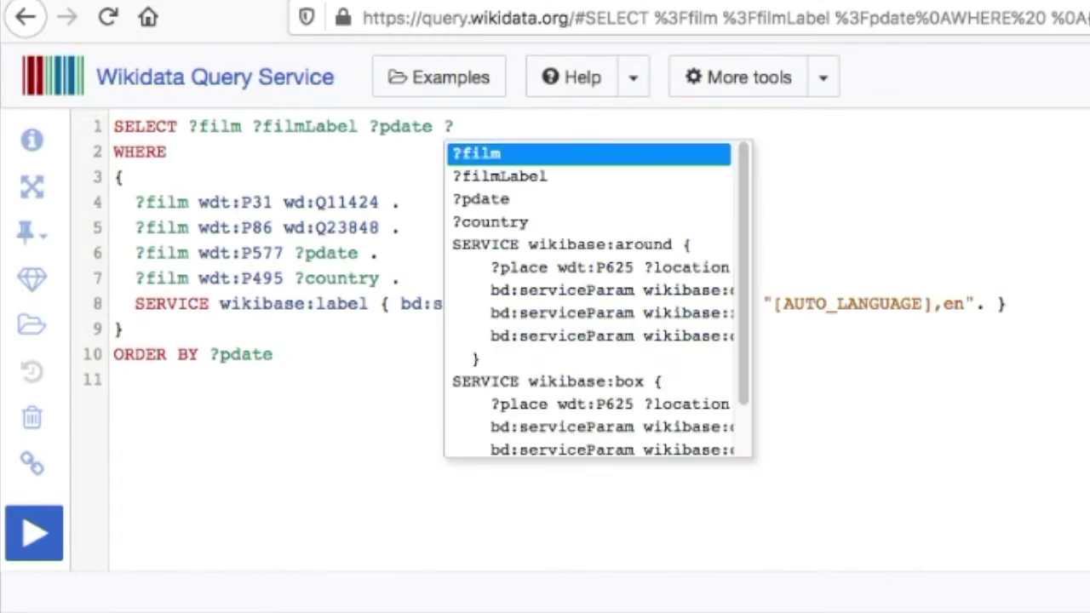
{"action": "key", "text": "Down"}
{"action": "key", "text": "Down"}
{"action": "key", "text": "Down"}
{"action": "key", "text": "Return"}
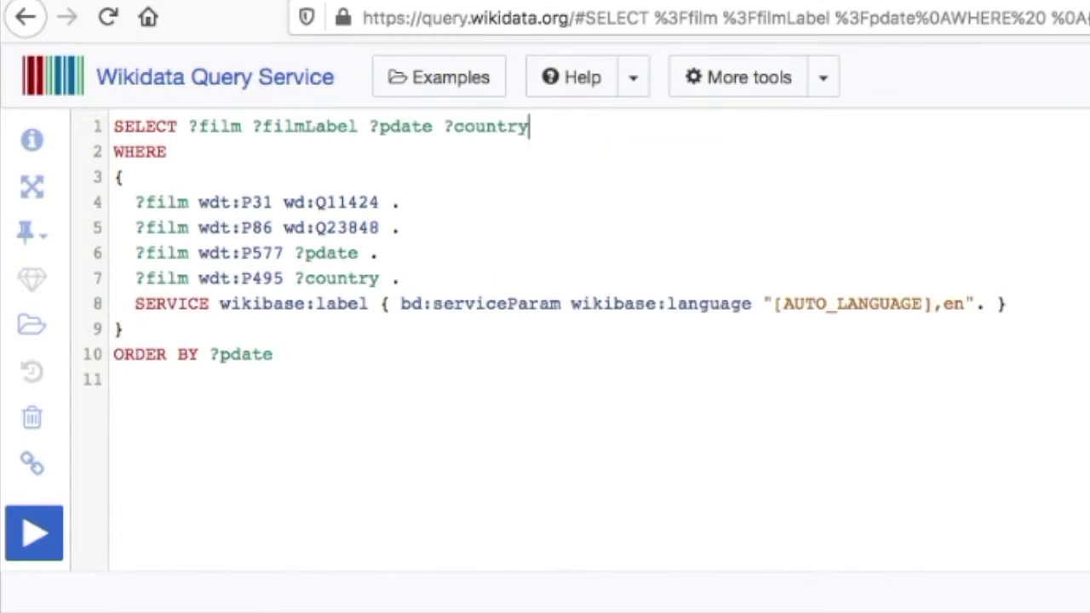
{"action": "left_click", "coordinate": [19, 549]}
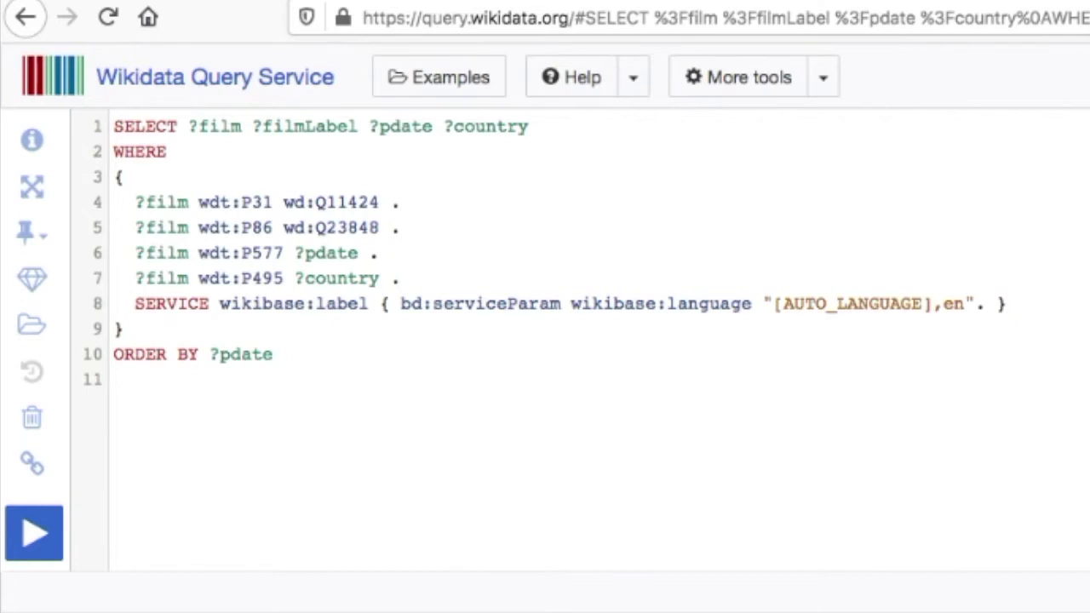
Add ?countryLabel after ?country in the query's SELECT line and rerun the query
{"action": "scroll", "coordinate": [546, 324], "scroll_direction": "down", "scroll_amount": 1}
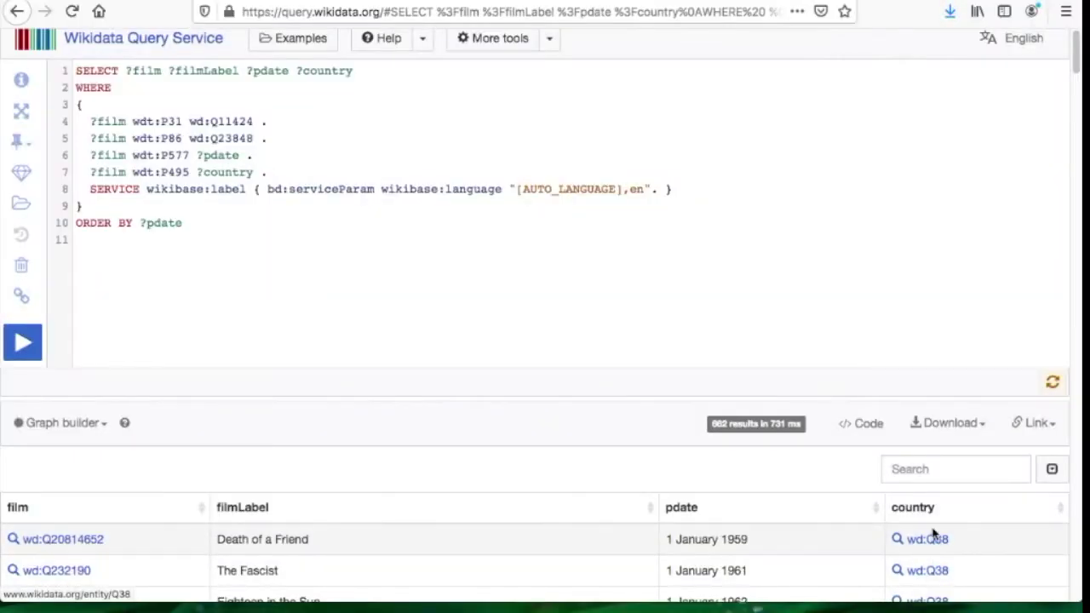
{"action": "scroll", "coordinate": [928, 553], "scroll_direction": "down", "scroll_amount": 2}
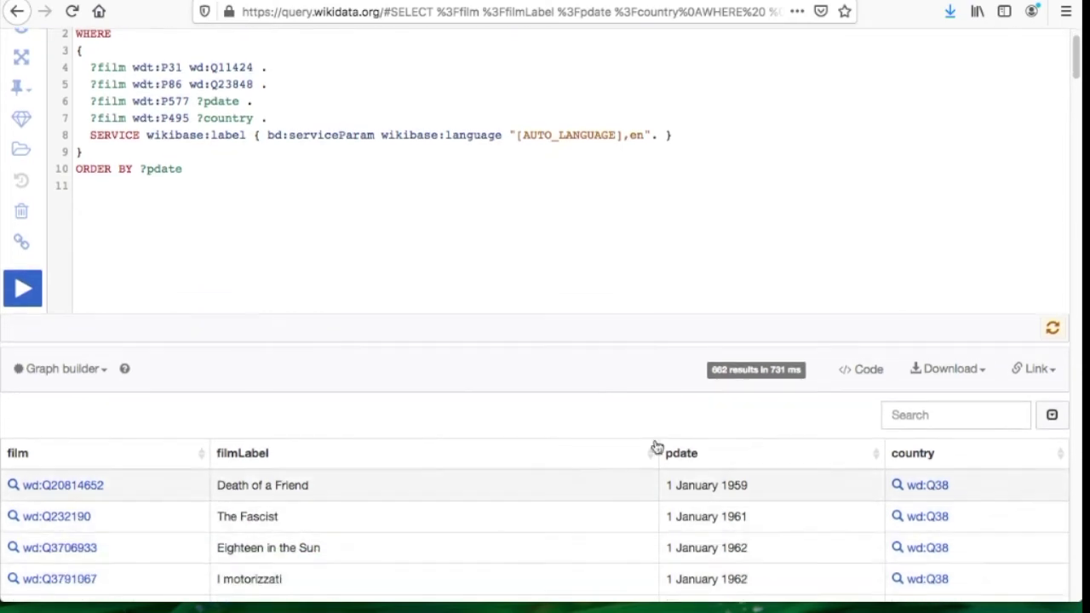
{"action": "scroll", "coordinate": [713, 486], "scroll_direction": "up", "scroll_amount": 3}
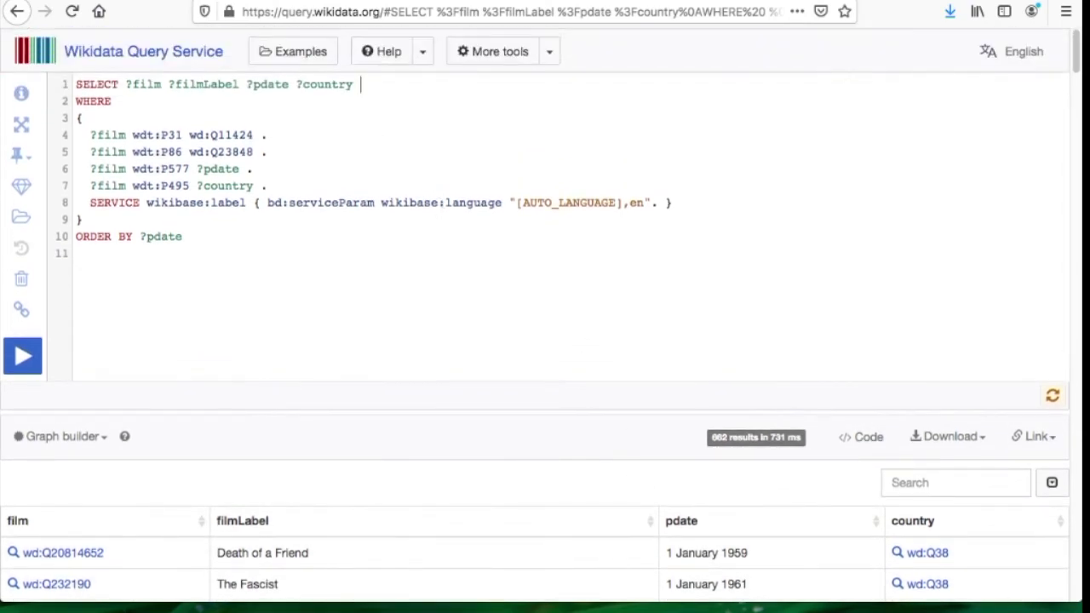
{"action": "type", "text": "?country"}
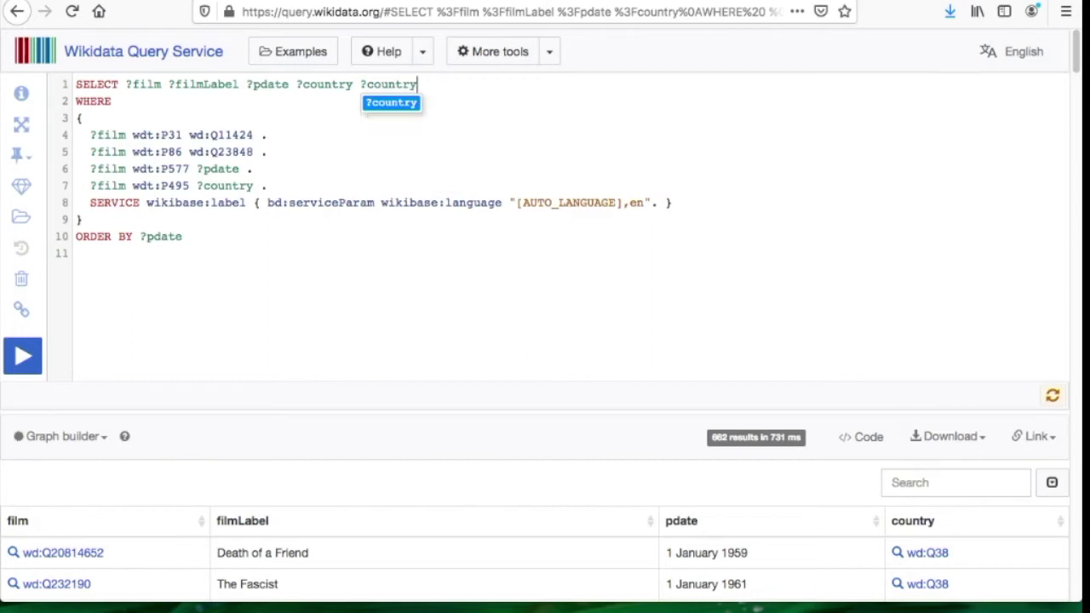
{"action": "type", "text": "Lab"}
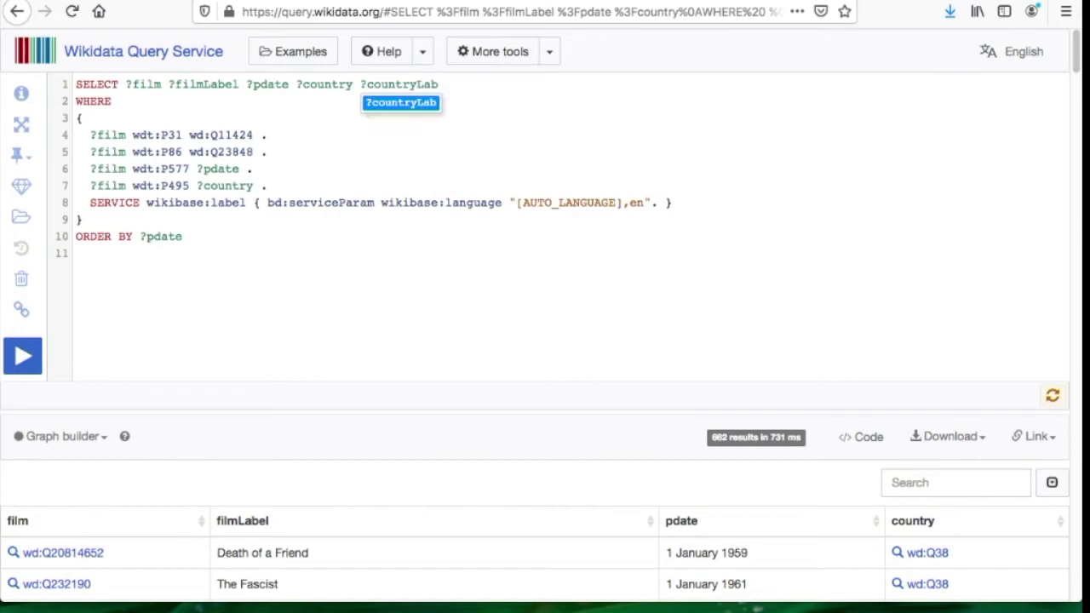
{"action": "type", "text": "el"}
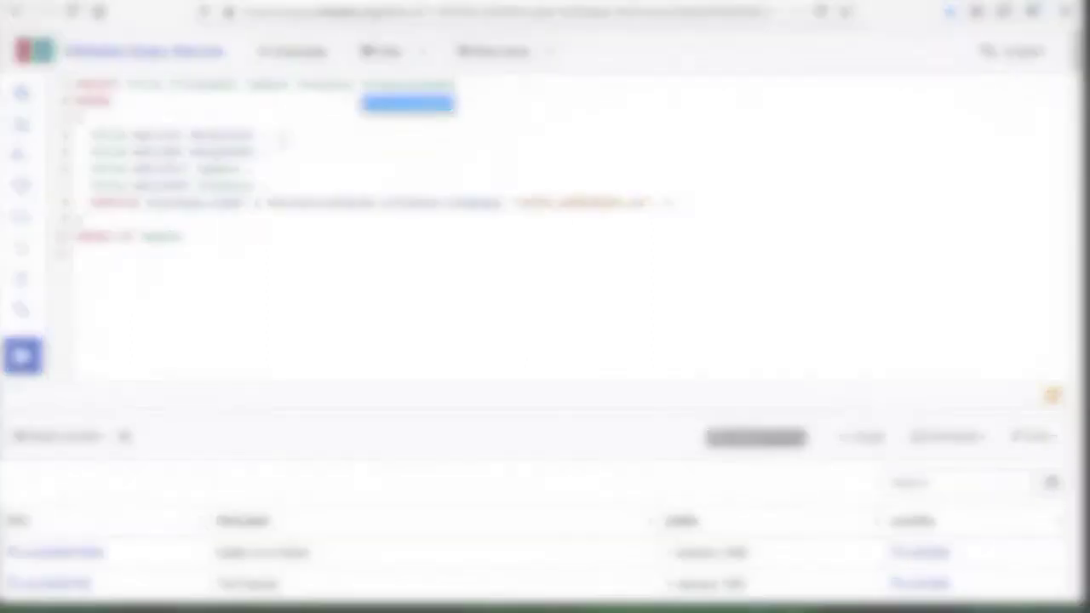
{"action": "left_click", "coordinate": [22, 356]}
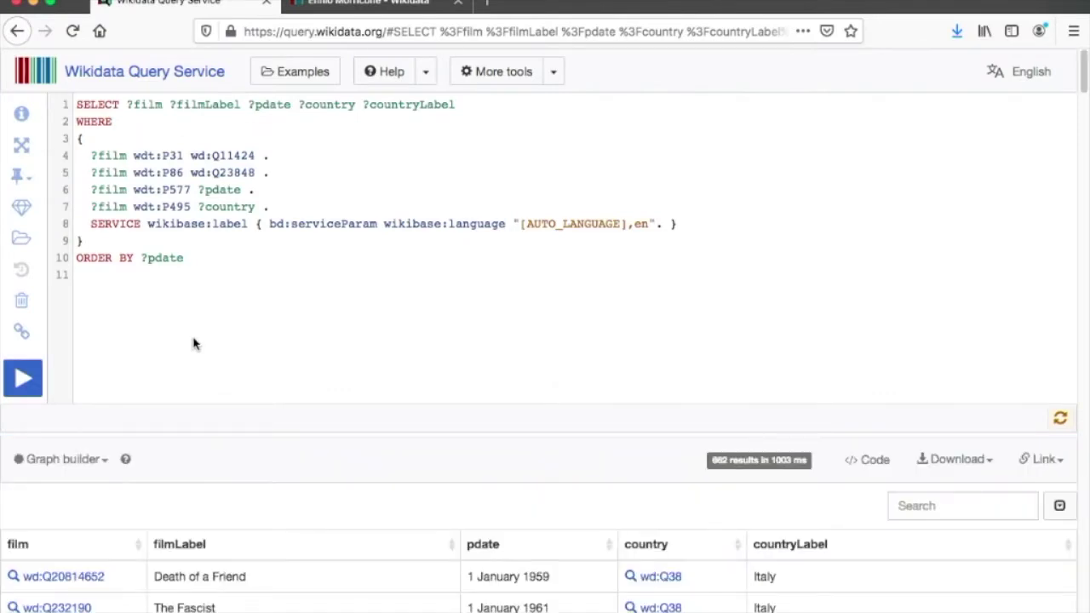
Look through the country labels of the films in the results table and return to the query
{"action": "scroll", "coordinate": [194, 343], "scroll_direction": "down", "scroll_amount": 1}
{"action": "scroll", "coordinate": [784, 549], "scroll_direction": "down", "scroll_amount": 15}
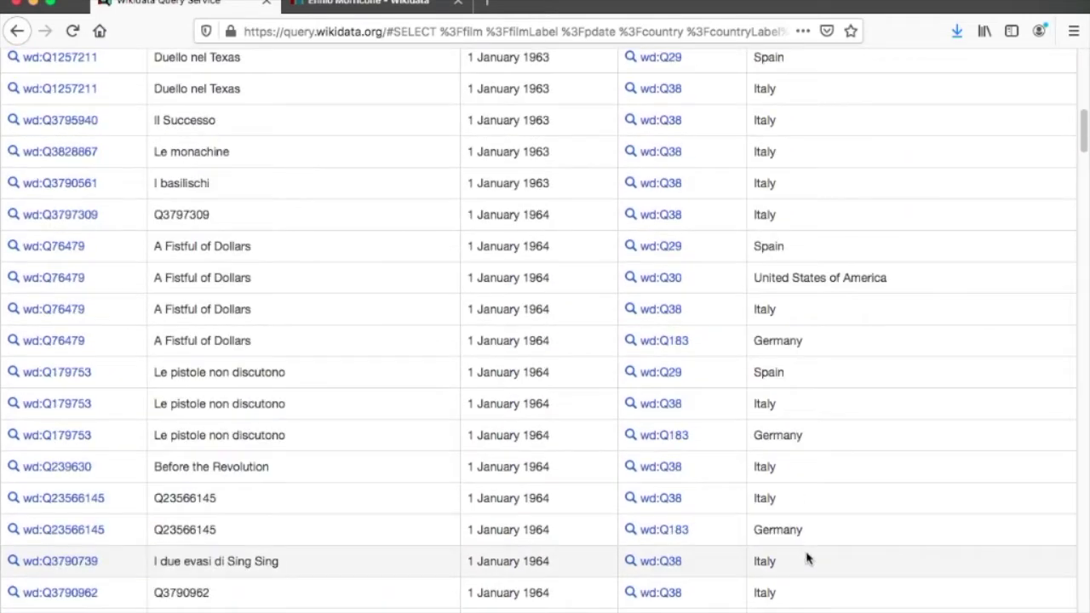
{"action": "scroll", "coordinate": [810, 520], "scroll_direction": "down", "scroll_amount": 2}
{"action": "scroll", "coordinate": [816, 521], "scroll_direction": "up", "scroll_amount": 16}
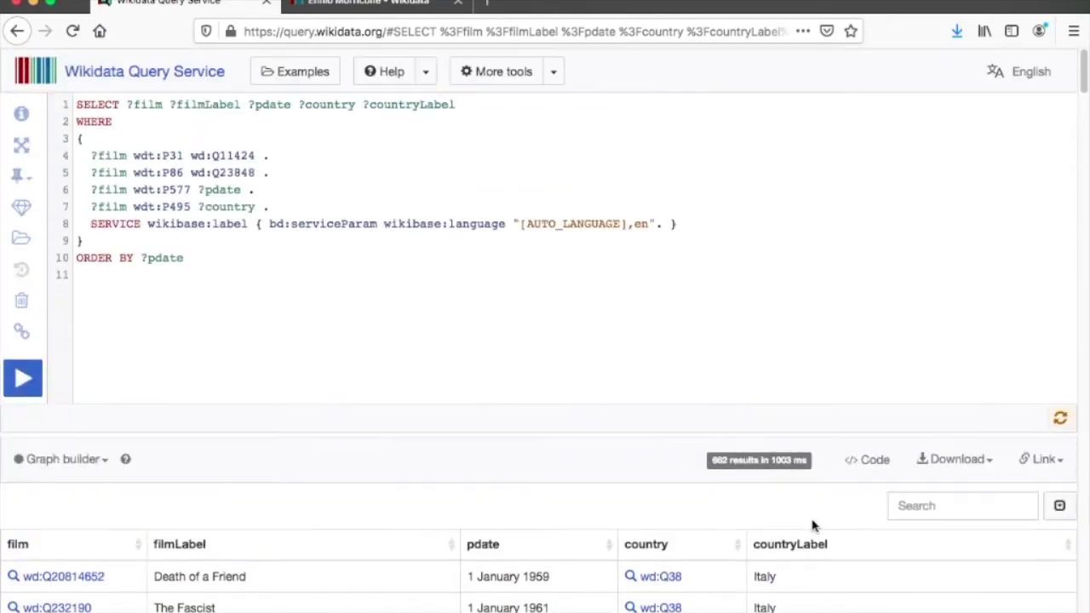
Display the results in the Graph builder, plotting pdate on the x axis and countryLabel on the y axis
{"action": "left_click", "coordinate": [104, 461]}
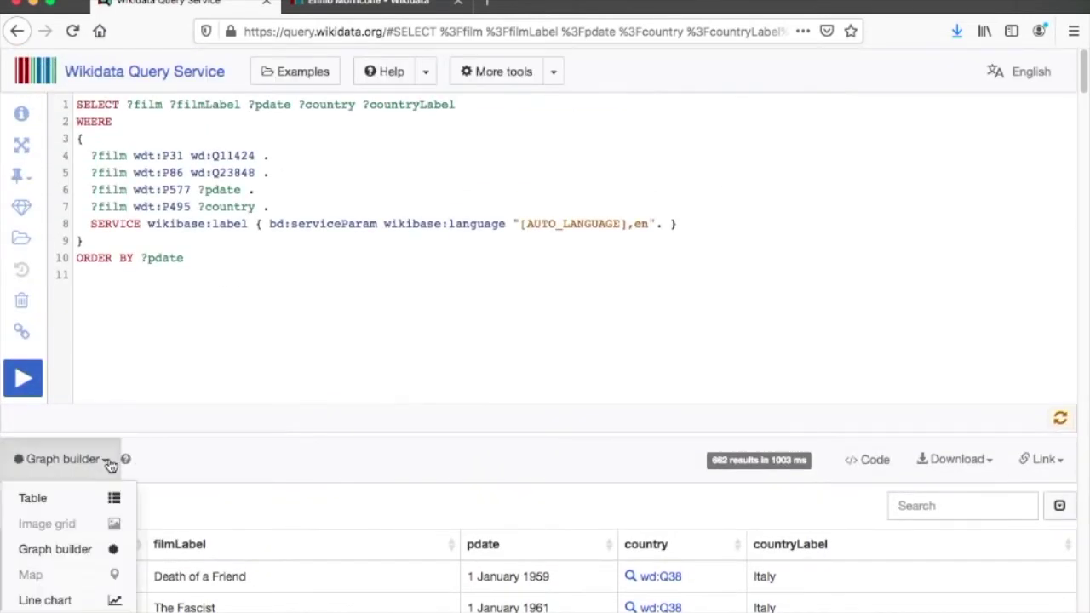
{"action": "left_click", "coordinate": [77, 552]}
{"action": "scroll", "coordinate": [202, 355], "scroll_direction": "down", "scroll_amount": 5}
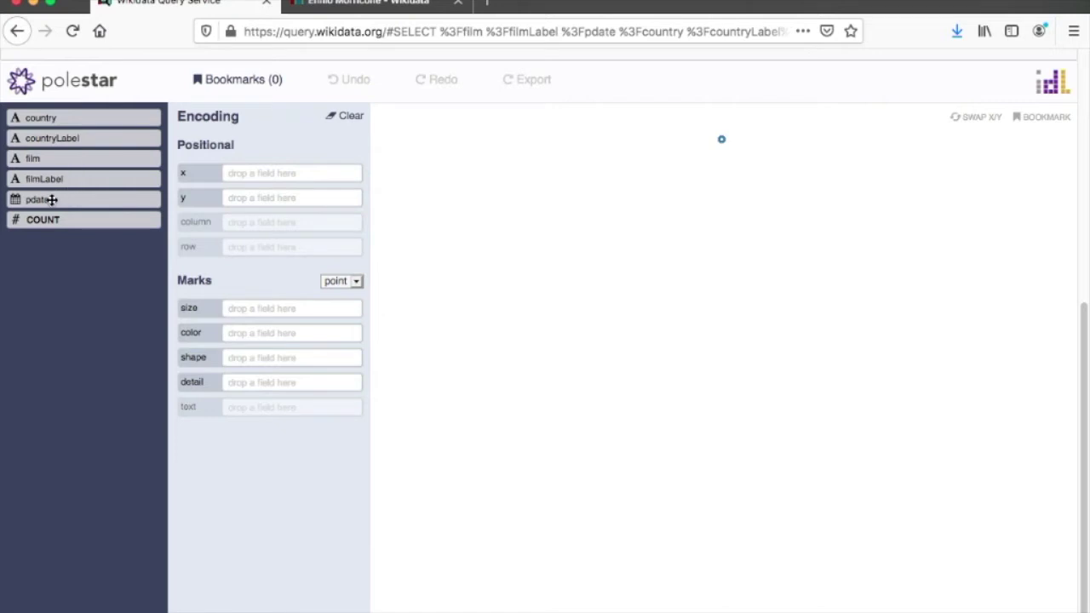
{"action": "left_click_drag", "start_coordinate": [52, 200], "coordinate": [277, 172]}
{"action": "left_click_drag", "start_coordinate": [68, 139], "coordinate": [283, 198]}
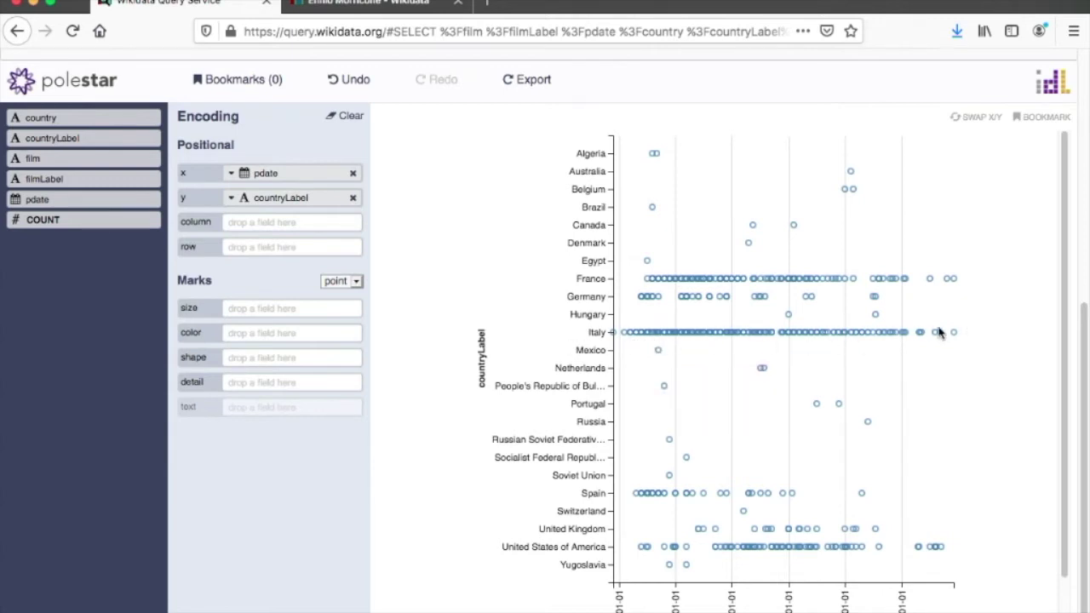
{"action": "scroll", "coordinate": [652, 384], "scroll_direction": "down", "scroll_amount": 2}
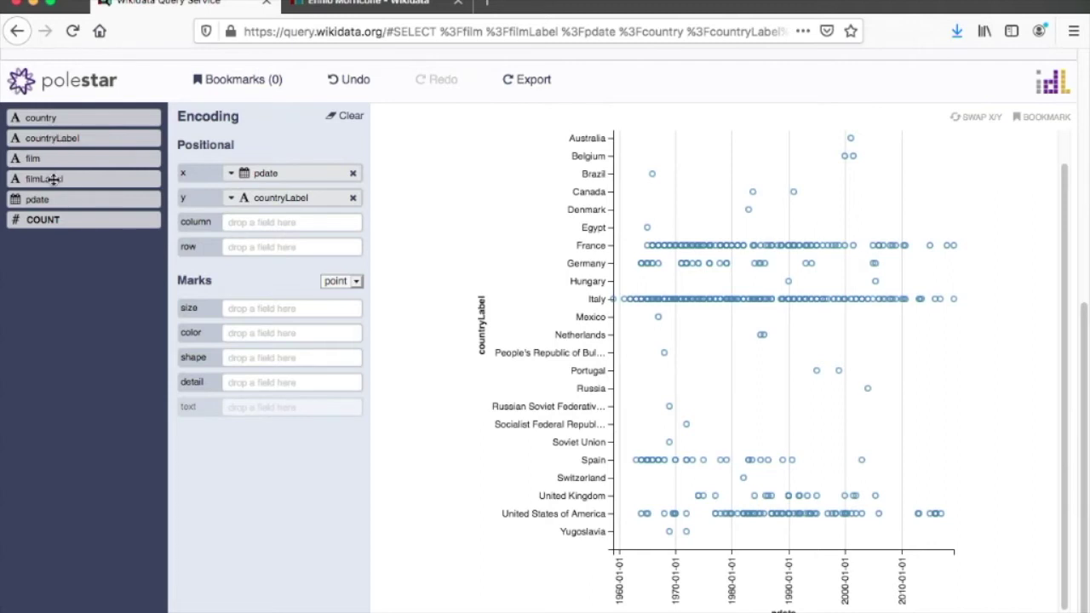
Replace pdate with filmLabel on the x axis to plot the films against their countries
{"action": "left_click_drag", "start_coordinate": [53, 179], "coordinate": [264, 173]}
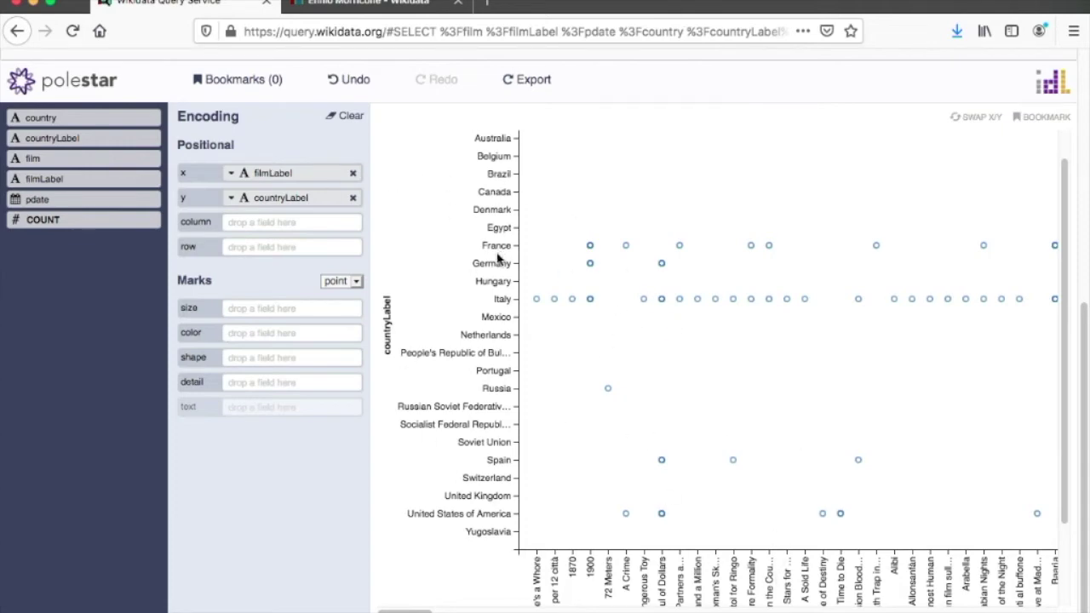
{"action": "scroll", "coordinate": [146, 140], "scroll_direction": "up", "scroll_amount": 2}
{"action": "scroll", "coordinate": [146, 140], "scroll_direction": "up", "scroll_amount": 5}
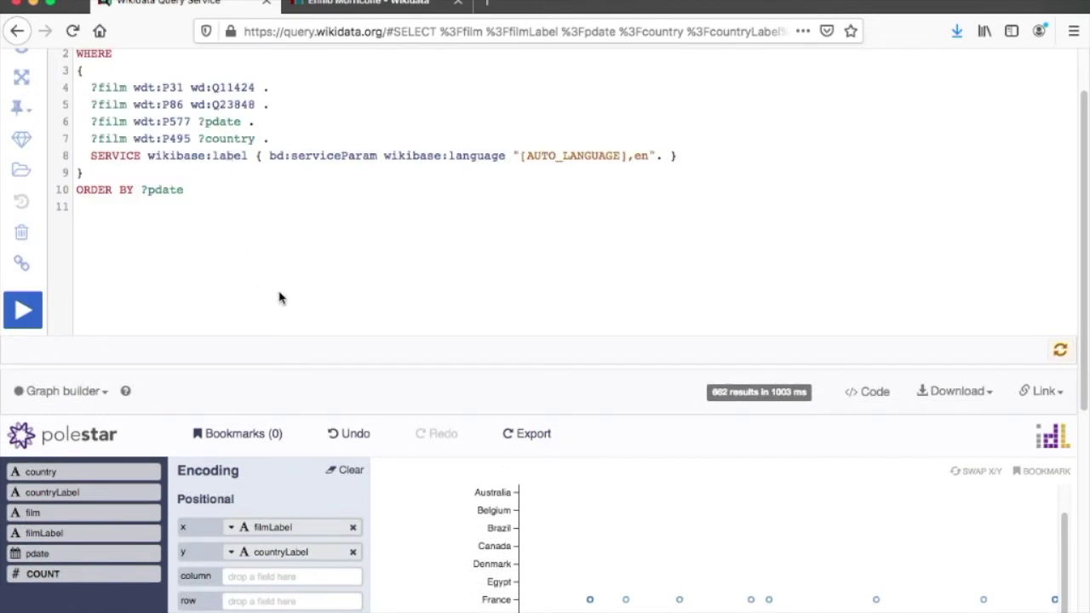
Display the results as a table again and open the first row's country item, wd:Q38, in a new tab
{"action": "left_click", "coordinate": [78, 393]}
{"action": "left_click", "coordinate": [33, 430]}
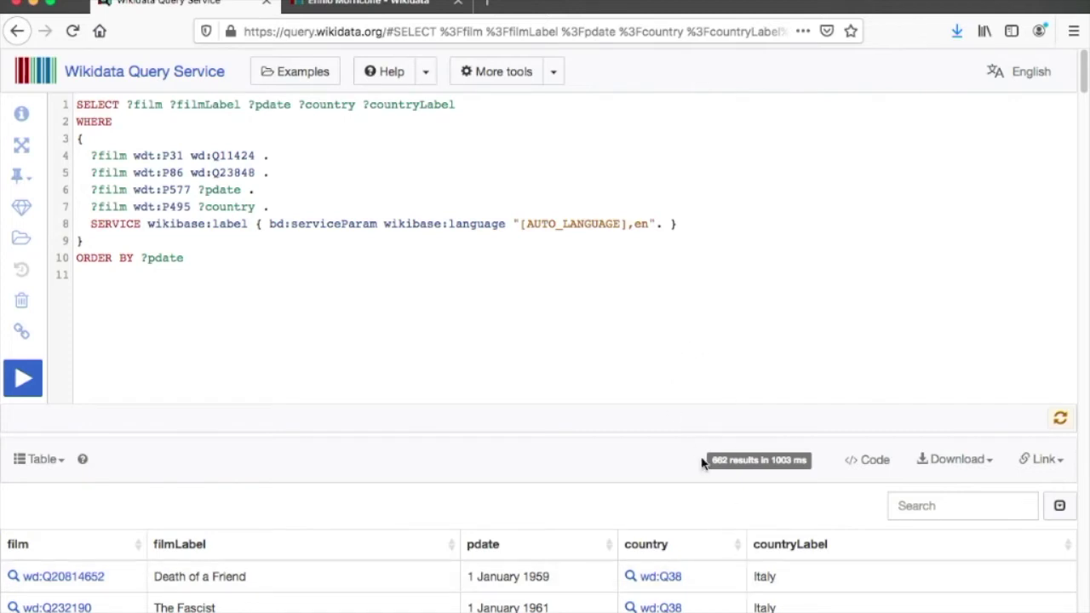
{"action": "scroll", "coordinate": [801, 541], "scroll_direction": "down", "scroll_amount": 1}
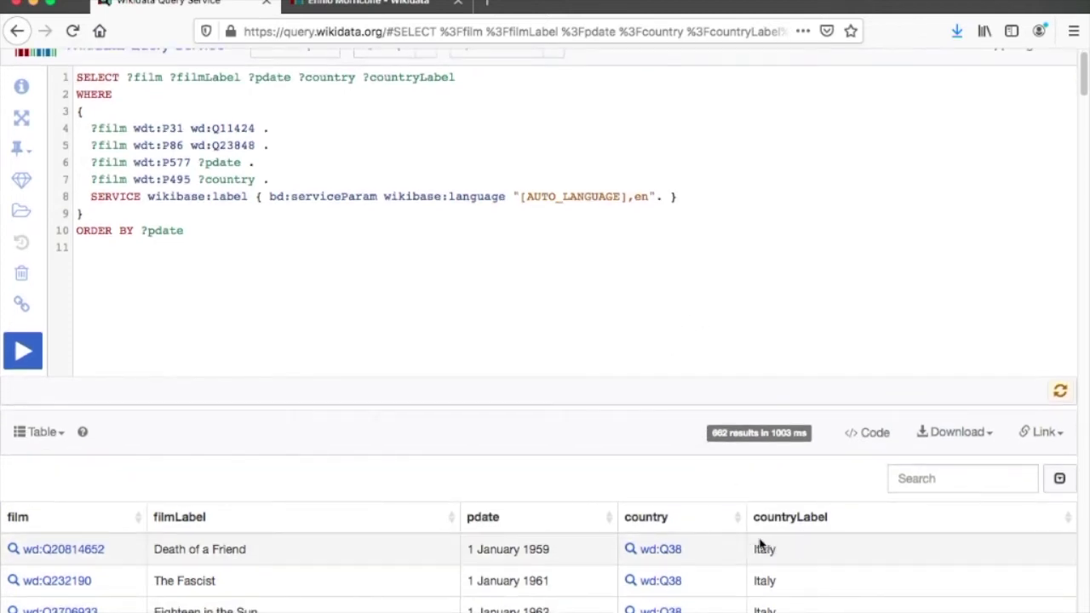
{"action": "right_click", "coordinate": [663, 554]}
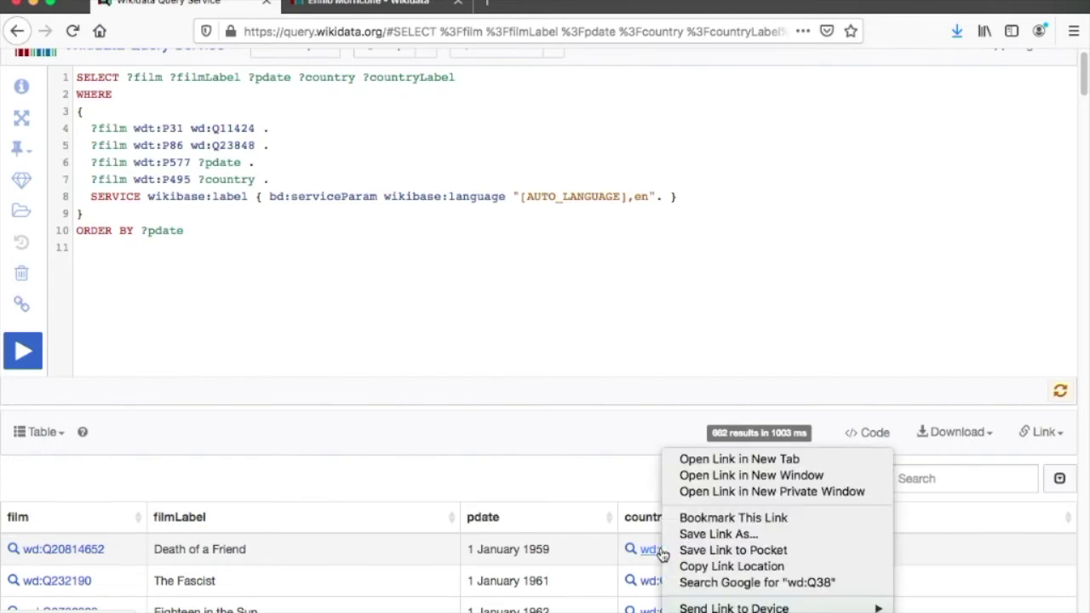
{"action": "left_click", "coordinate": [711, 461]}
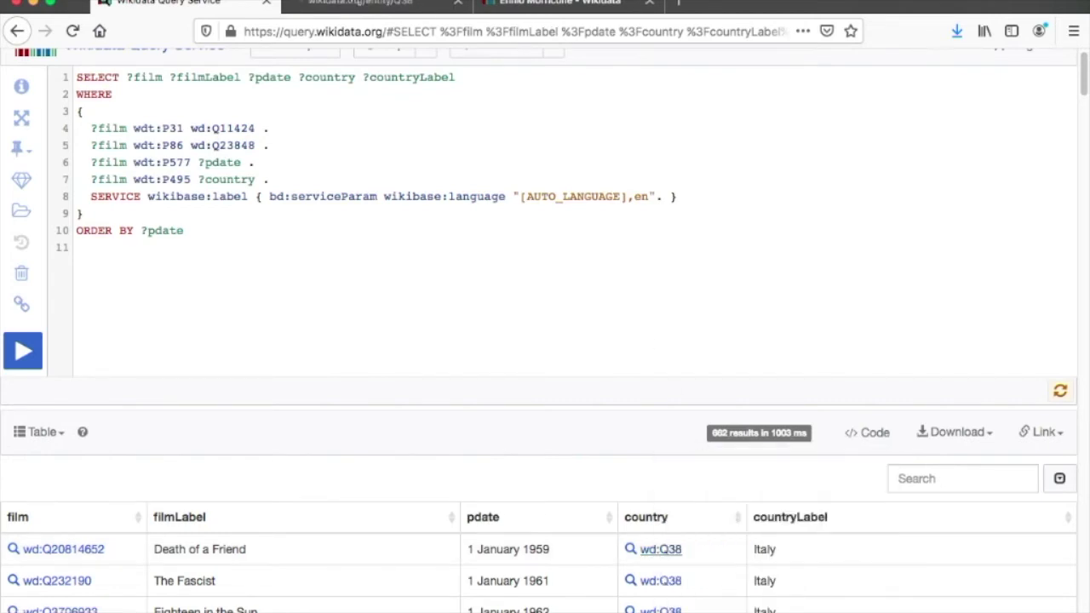
{"action": "left_click", "coordinate": [362, 5]}
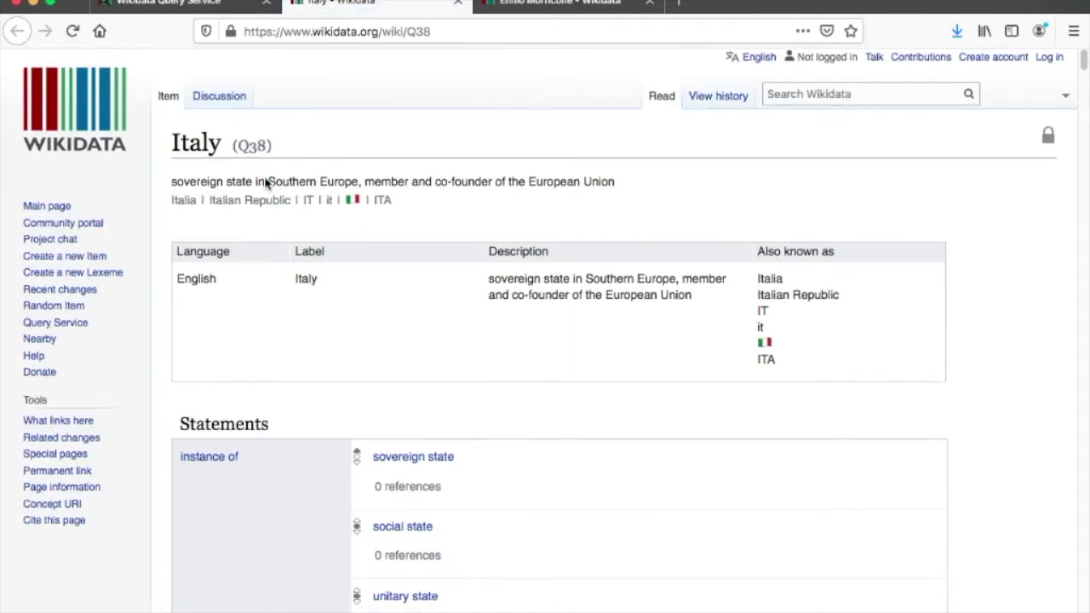
Look through the statements on Italy's Wikidata item, from life expectancy and official name to anthem, culture and continent
{"action": "scroll", "coordinate": [302, 241], "scroll_direction": "down", "scroll_amount": 10}
{"action": "scroll", "coordinate": [319, 270], "scroll_direction": "down", "scroll_amount": 15}
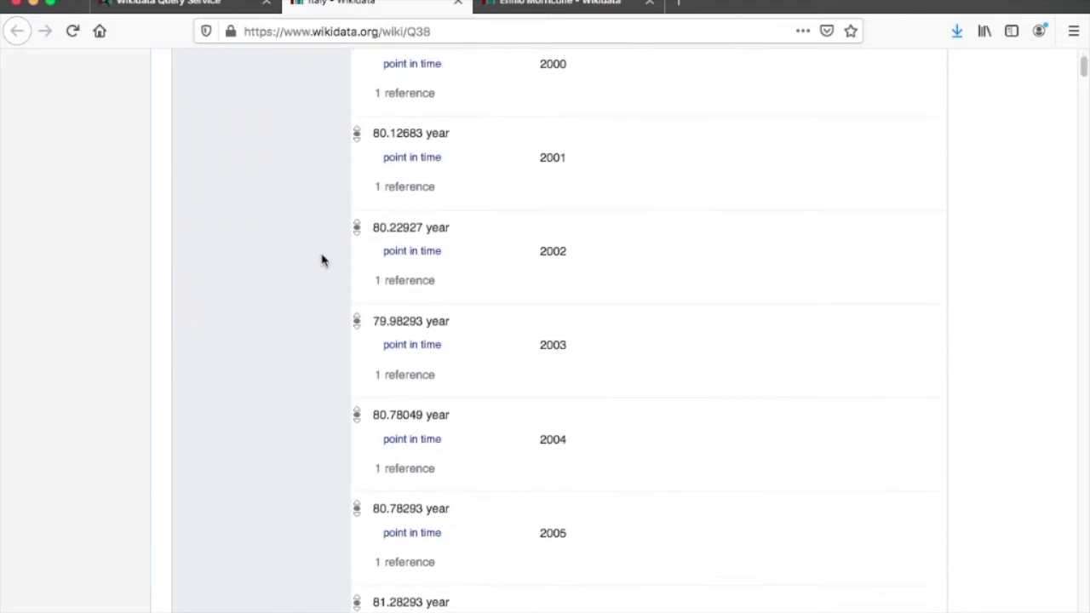
{"action": "scroll", "coordinate": [322, 260], "scroll_direction": "down", "scroll_amount": 15}
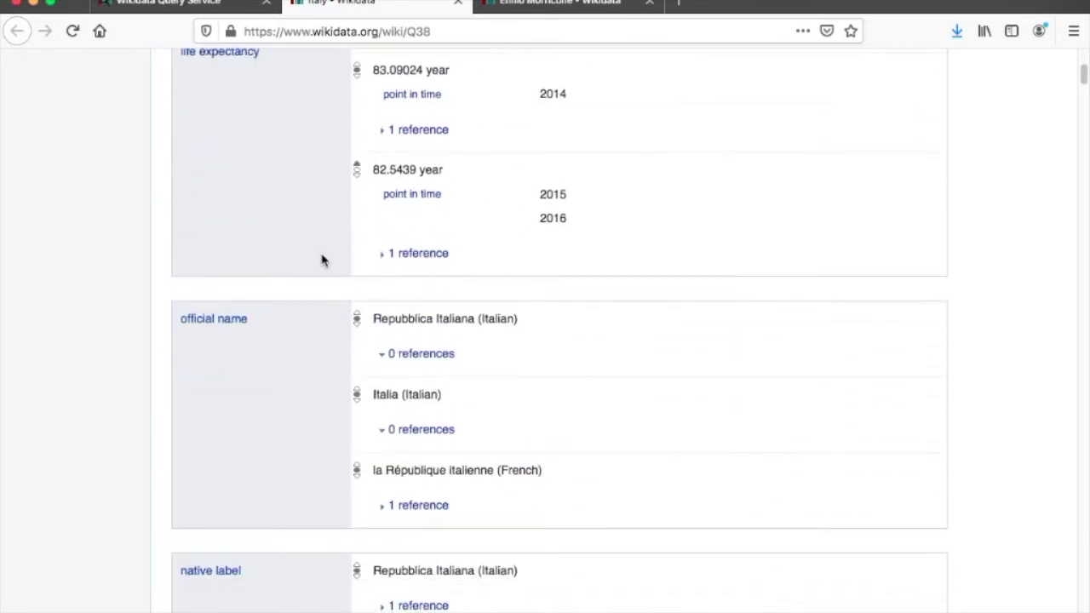
{"action": "scroll", "coordinate": [322, 260], "scroll_direction": "down", "scroll_amount": 15}
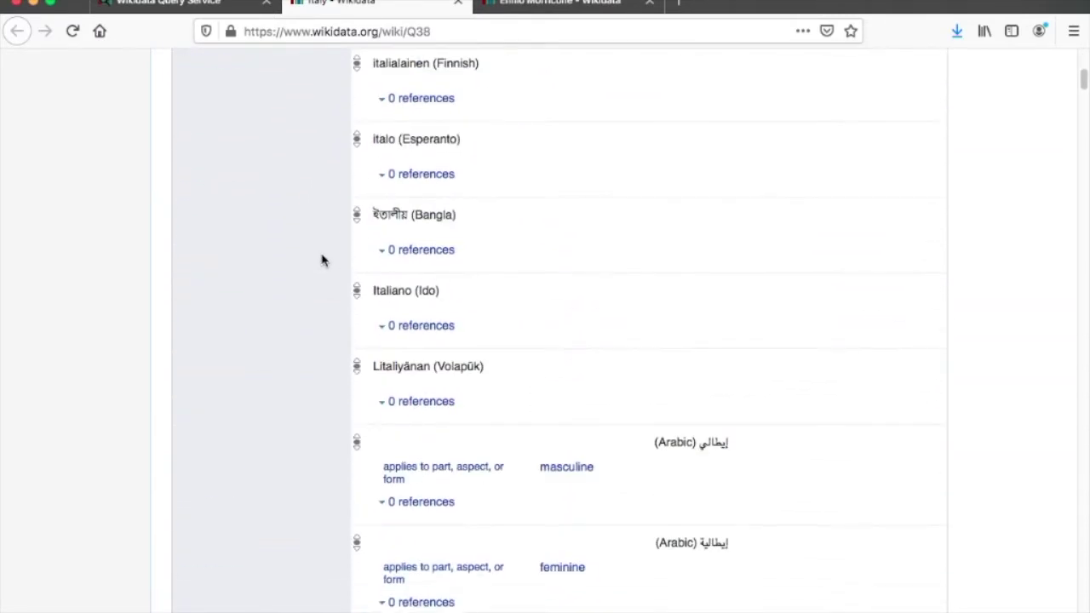
{"action": "scroll", "coordinate": [322, 261], "scroll_direction": "down", "scroll_amount": 15}
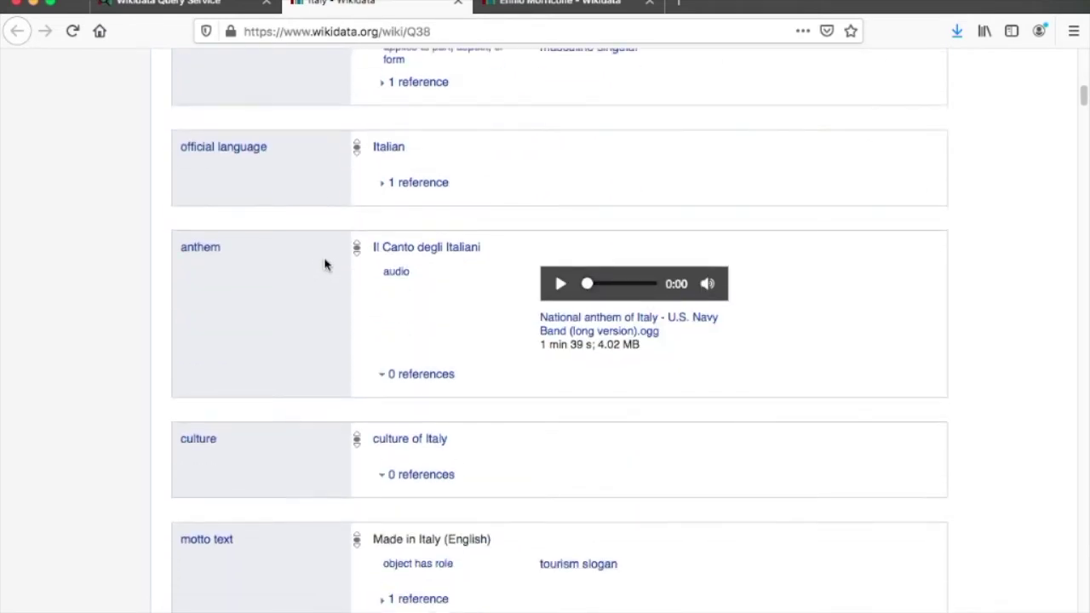
{"action": "scroll", "coordinate": [467, 284], "scroll_direction": "down", "scroll_amount": 15}
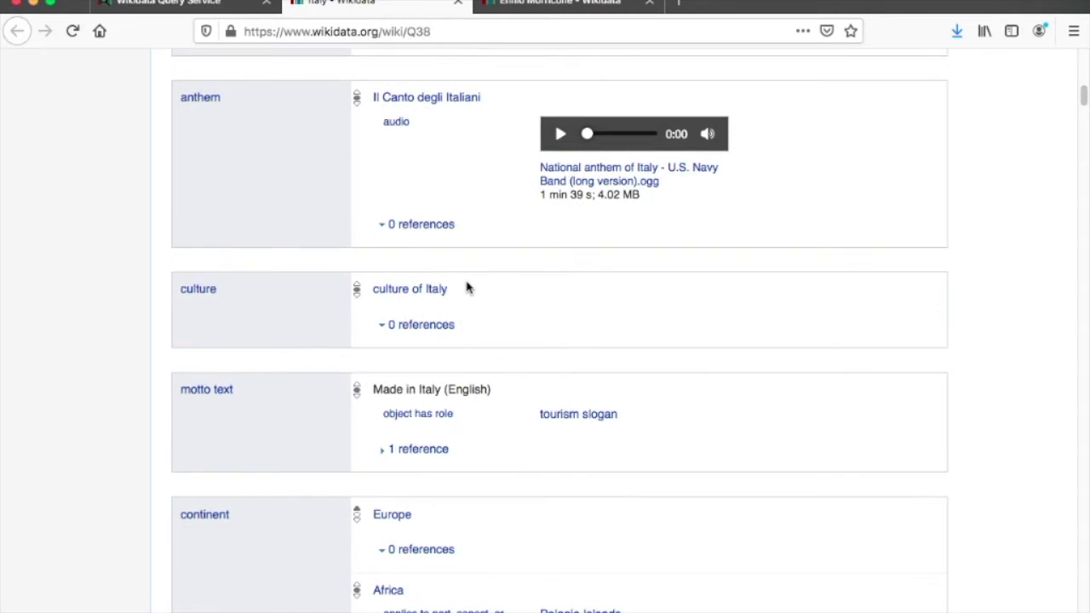
Look through Italy's geographic statements, from terrain features and coordinate location to the coordinates of its outermost points
{"action": "scroll", "coordinate": [465, 286], "scroll_direction": "down", "scroll_amount": 15}
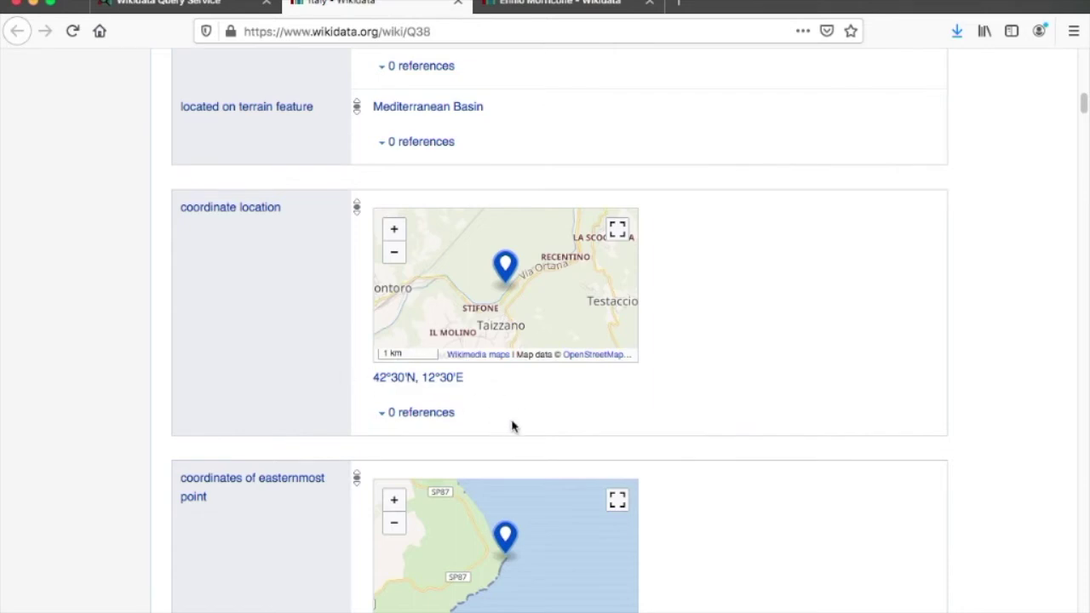
{"action": "scroll", "coordinate": [506, 417], "scroll_direction": "down", "scroll_amount": 5}
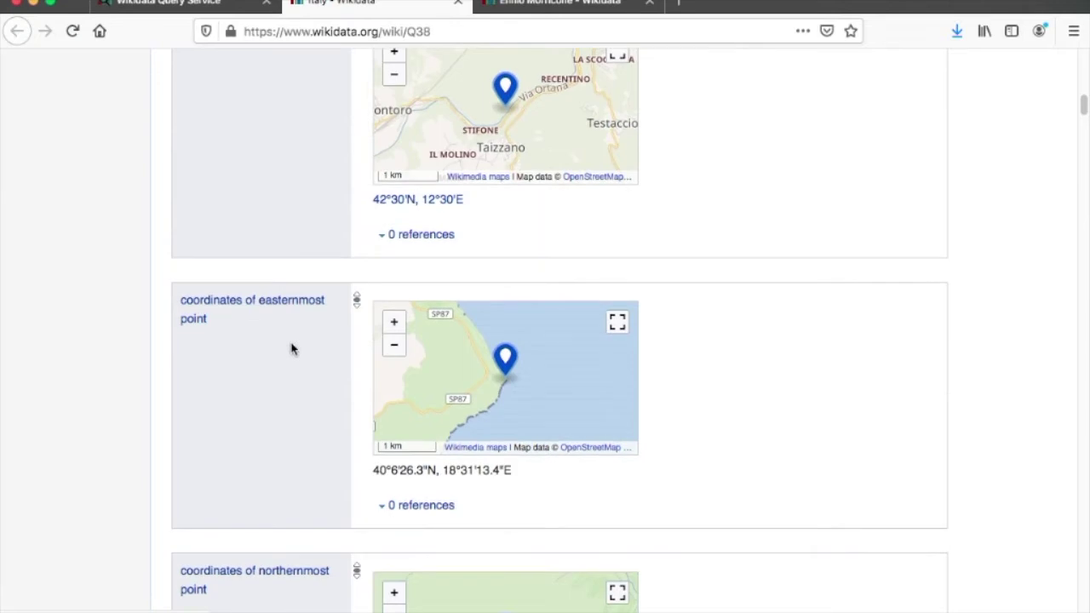
{"action": "scroll", "coordinate": [293, 349], "scroll_direction": "down", "scroll_amount": 15}
{"action": "scroll", "coordinate": [298, 349], "scroll_direction": "down", "scroll_amount": 7}
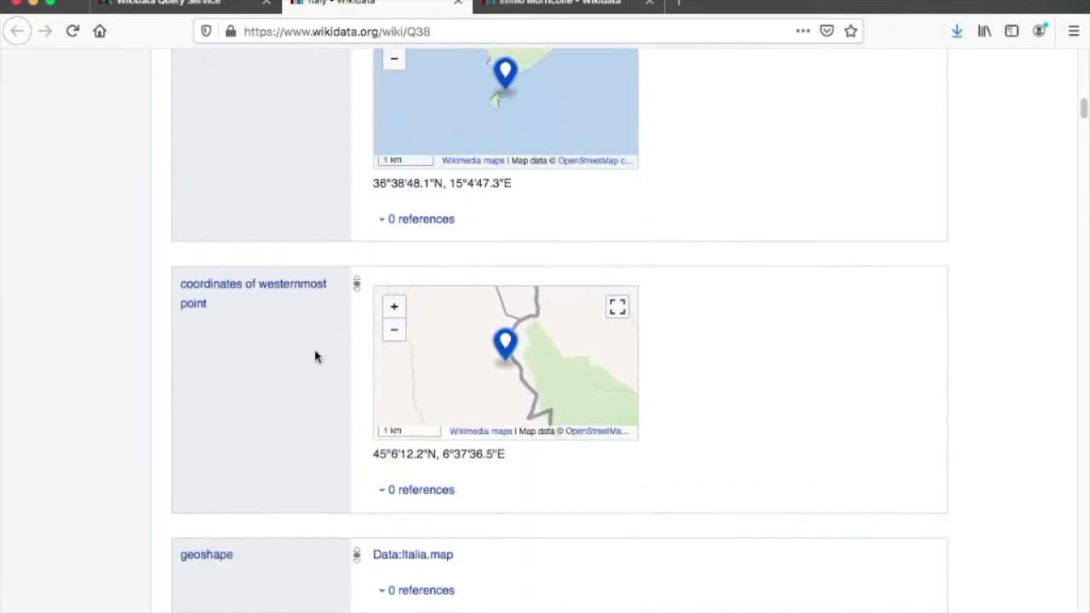
{"action": "scroll", "coordinate": [300, 375], "scroll_direction": "up", "scroll_amount": 18}
{"action": "scroll", "coordinate": [300, 378], "scroll_direction": "up", "scroll_amount": 2}
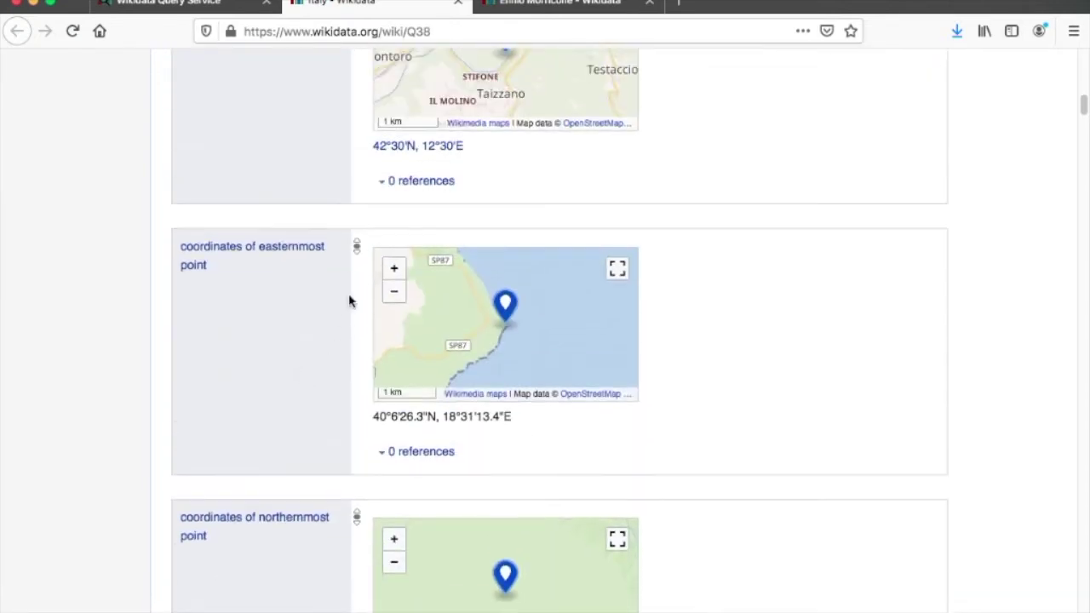
{"action": "scroll", "coordinate": [351, 303], "scroll_direction": "up", "scroll_amount": 4}
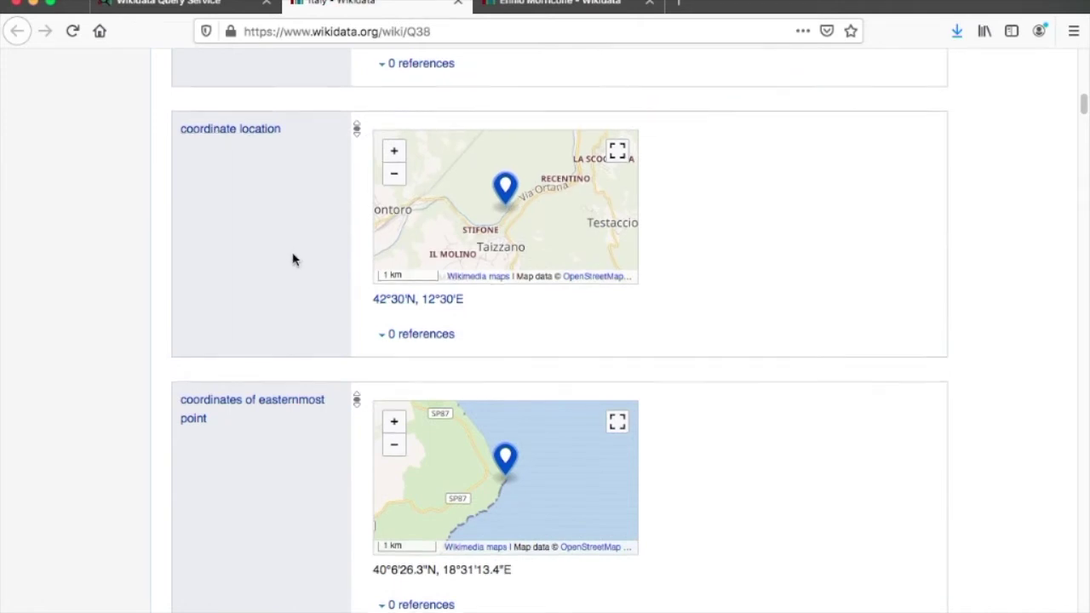
{"action": "scroll", "coordinate": [292, 258], "scroll_direction": "up", "scroll_amount": 3}
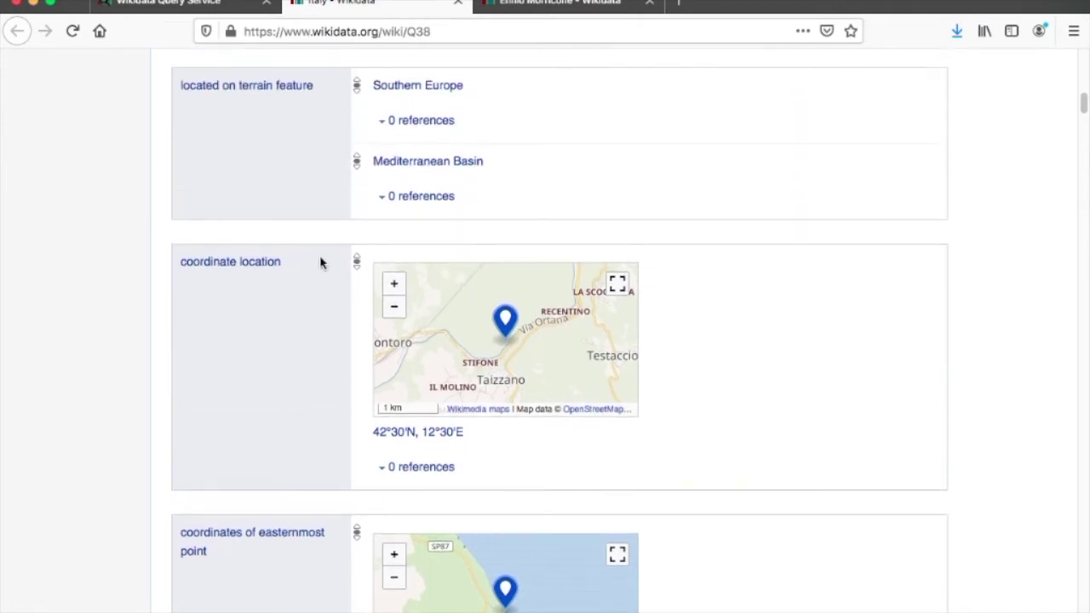
Copy the link of the coordinate location property and start a new query line with ?country below the wdt:P495 line
{"action": "right_click", "coordinate": [236, 268]}
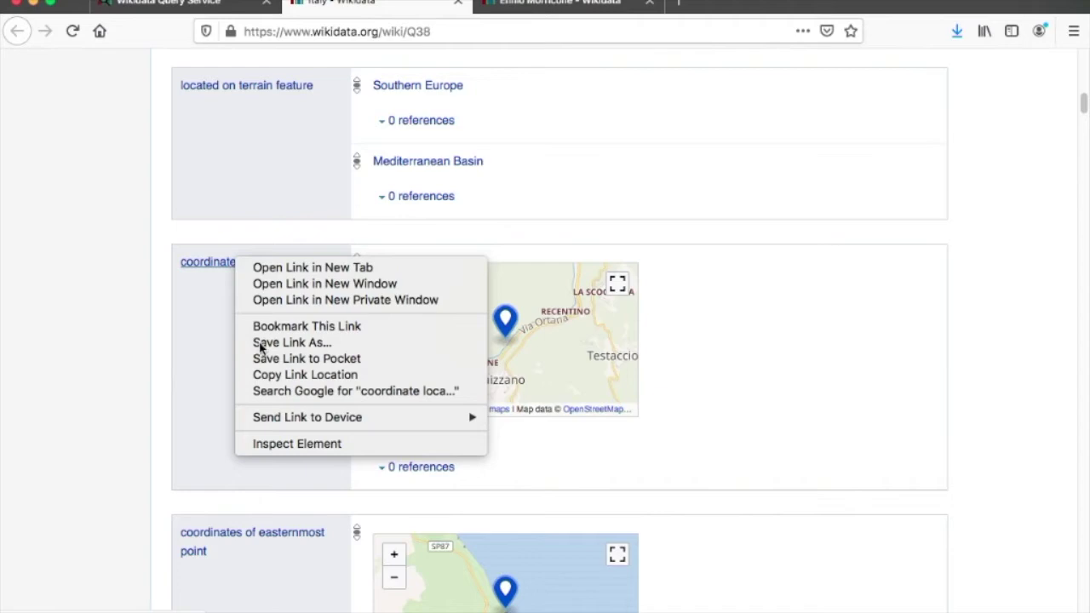
{"action": "left_click", "coordinate": [263, 375]}
{"action": "left_click", "coordinate": [192, 4]}
{"action": "left_click", "coordinate": [287, 178]}
{"action": "key", "text": "Return"}
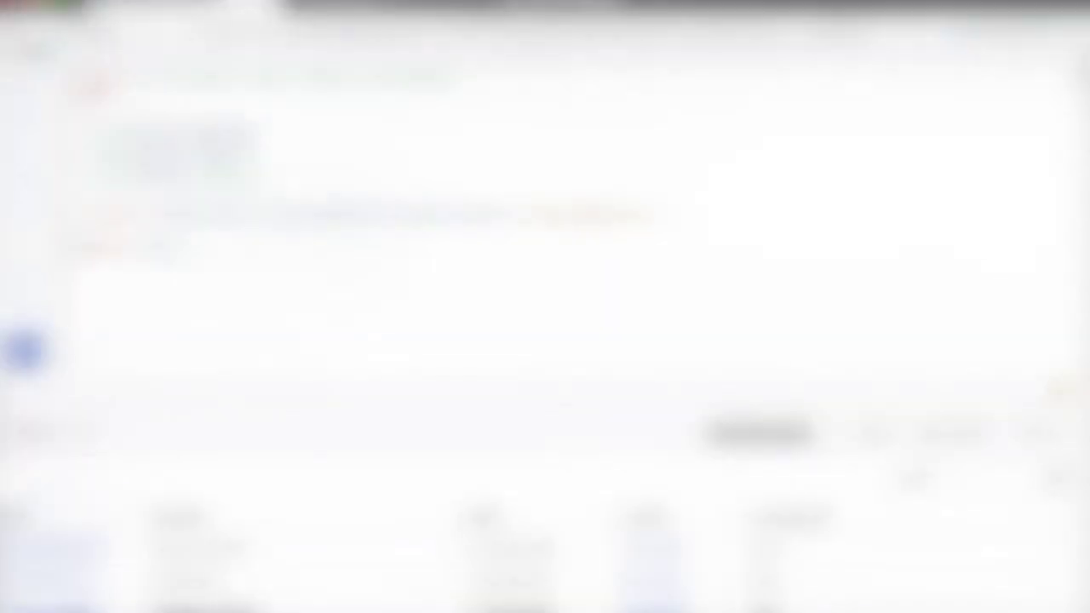
{"action": "type", "text": "?"}
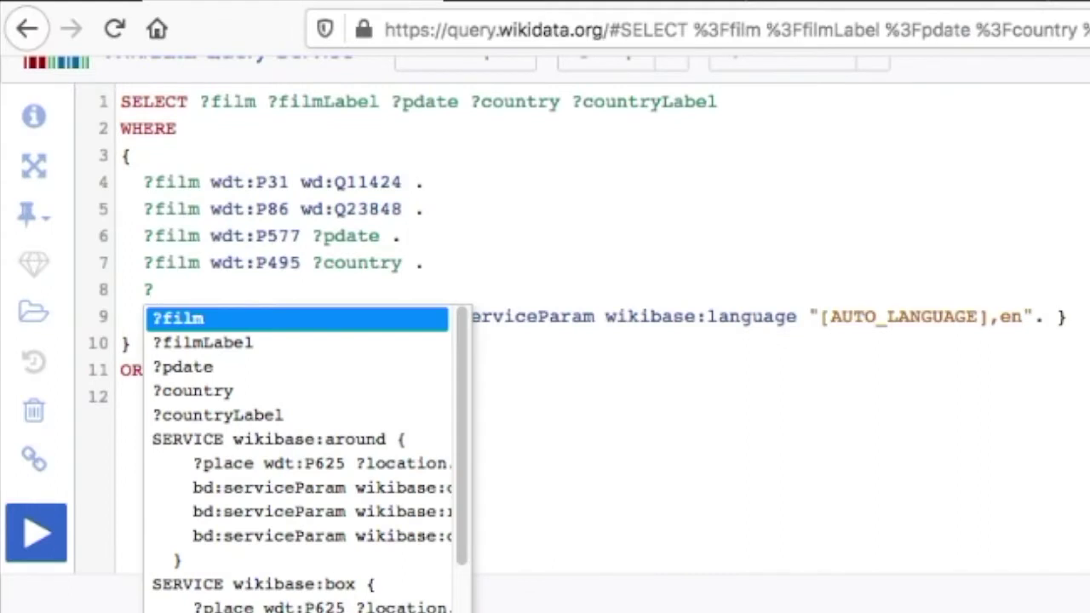
{"action": "type", "text": "country"}
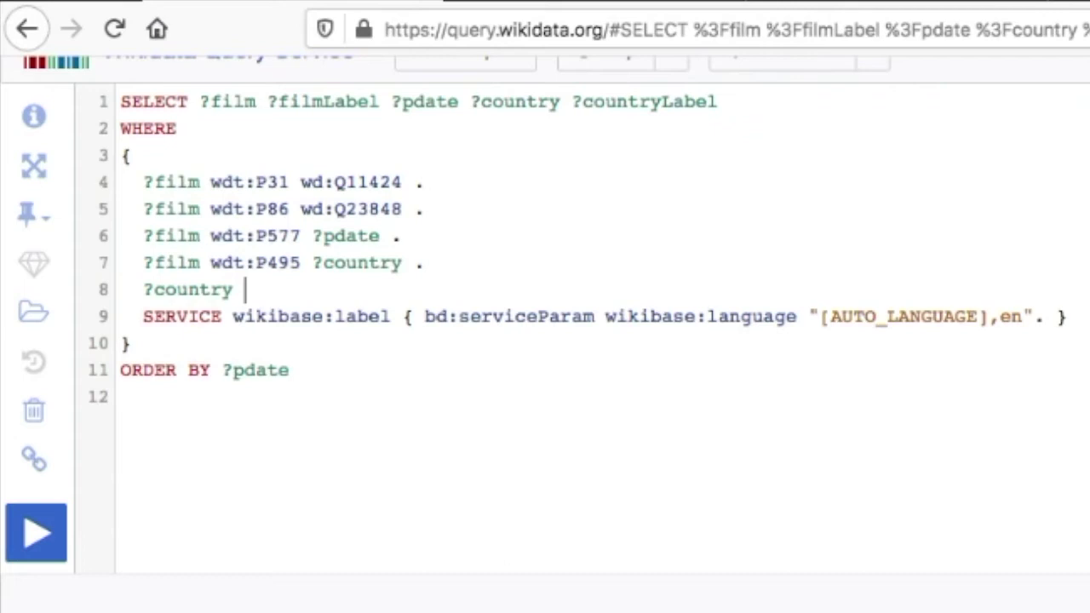
Paste the property link after ?country, reduce it to wdt:P625, and complete the triple with ?coords and a period
{"action": "type", "text": "https://www.wikidata.org/wiki/Property:P625"}
{"action": "key", "text": "Left"}
{"action": "key", "text": "Left"}
{"action": "key", "text": "Left"}
{"action": "key", "text": "BackSpace"}
{"action": "key", "text": "BackSpace"}
{"action": "key", "text": "BackSpace"}
{"action": "key", "text": "BackSpace"}
{"action": "key", "text": "BackSpace"}
{"action": "key", "text": "BackSpace"}
{"action": "key", "text": "BackSpace"}
{"action": "key", "text": "BackSpace"}
{"action": "key", "text": "BackSpace"}
{"action": "key", "text": "BackSpace"}
{"action": "key", "text": "BackSpace"}
{"action": "key", "text": "BackSpace"}
{"action": "key", "text": "BackSpace"}
{"action": "key", "text": "BackSpace"}
{"action": "key", "text": "BackSpace"}
{"action": "key", "text": "BackSpace"}
{"action": "key", "text": "BackSpace"}
{"action": "key", "text": "BackSpace"}
{"action": "key", "text": "BackSpace"}
{"action": "key", "text": "BackSpace"}
{"action": "key", "text": "BackSpace"}
{"action": "key", "text": "BackSpace"}
{"action": "key", "text": "BackSpace"}
{"action": "key", "text": "BackSpace"}
{"action": "key", "text": "BackSpace"}
{"action": "key", "text": "BackSpace"}
{"action": "key", "text": "BackSpace"}
{"action": "key", "text": "BackSpace"}
{"action": "key", "text": "BackSpace"}
{"action": "key", "text": "BackSpace"}
{"action": "key", "text": "BackSpace"}
{"action": "key", "text": "BackSpace"}
{"action": "key", "text": "BackSpace"}
{"action": "key", "text": "BackSpace"}
{"action": "key", "text": "BackSpace"}
{"action": "key", "text": "BackSpace"}
{"action": "type", "text": "wdt:"}
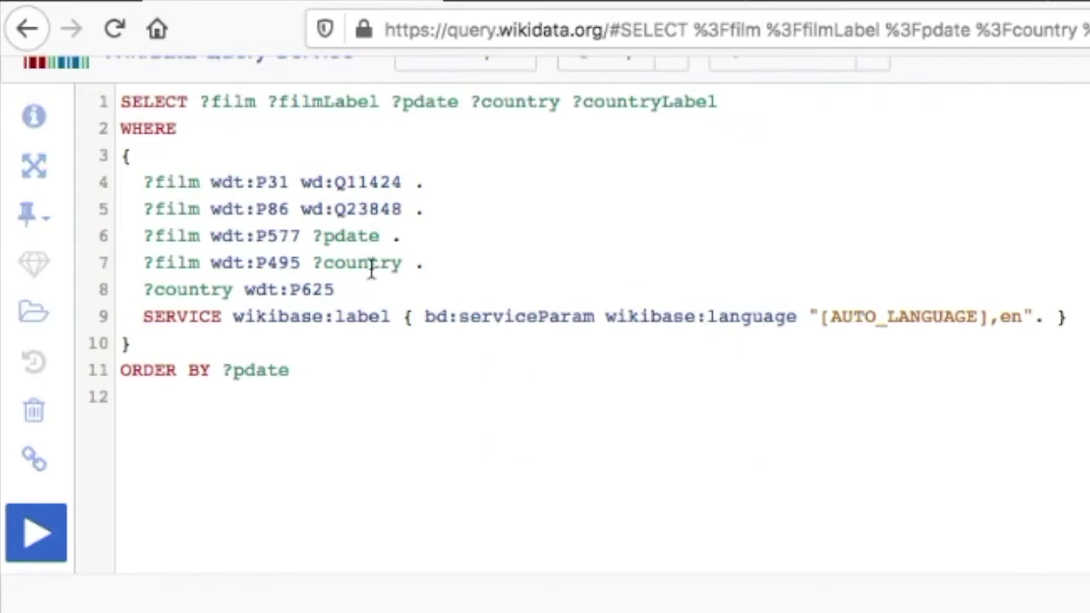
{"action": "mouse_move", "coordinate": [312, 294]}
{"action": "type", "text": "?coords ."}
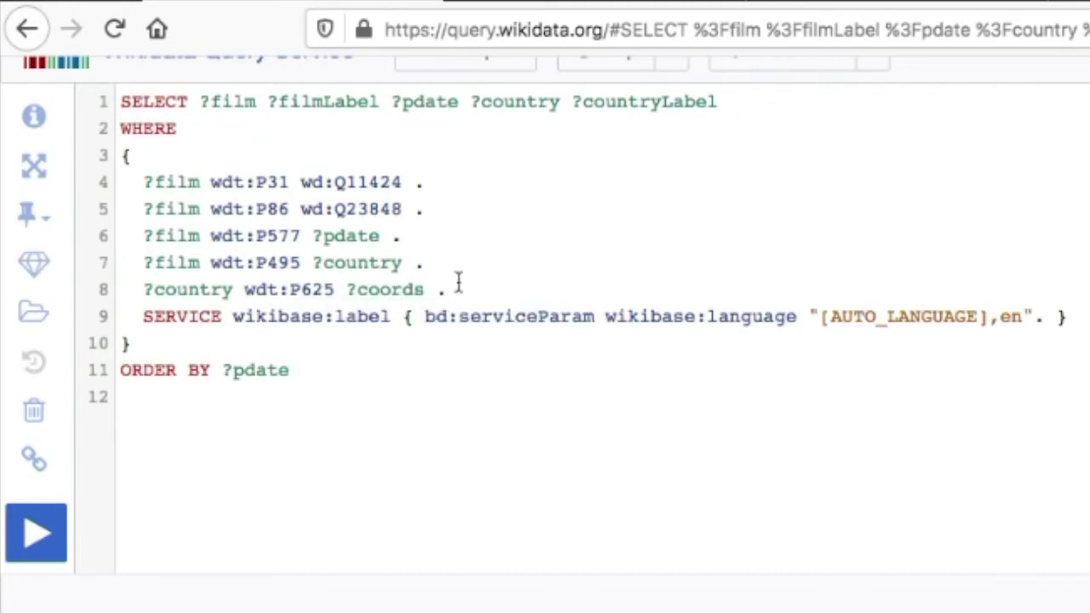
Add ?coords after ?countryLabel in the SELECT line and run the query
{"action": "left_click", "coordinate": [751, 108]}
{"action": "type", "text": "?coord"}
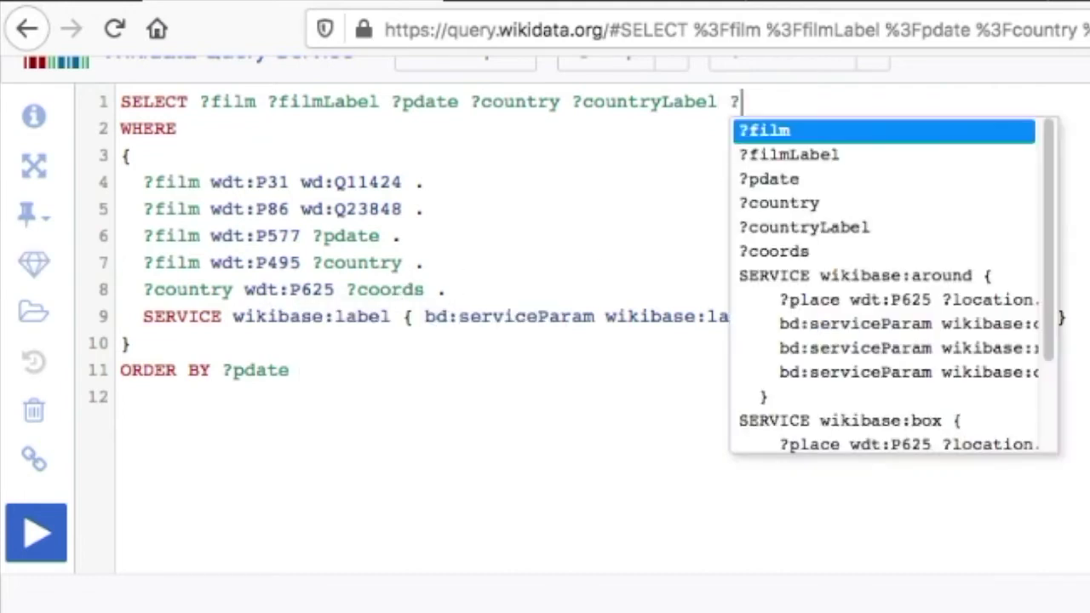
{"action": "type", "text": "s"}
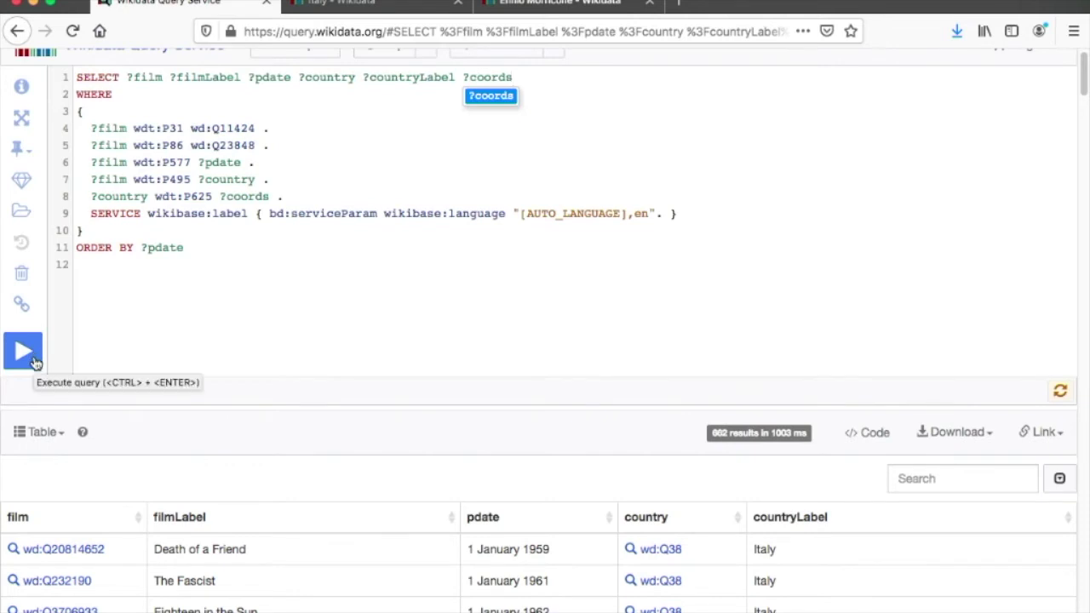
{"action": "left_click", "coordinate": [32, 360]}
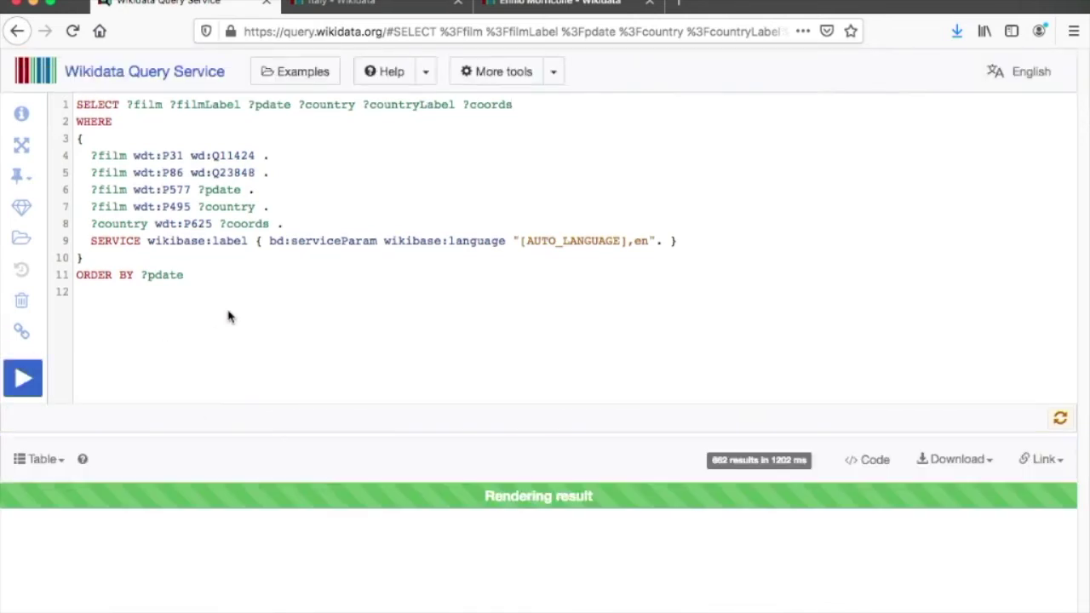
{"action": "scroll", "coordinate": [229, 317], "scroll_direction": "down", "scroll_amount": 1}
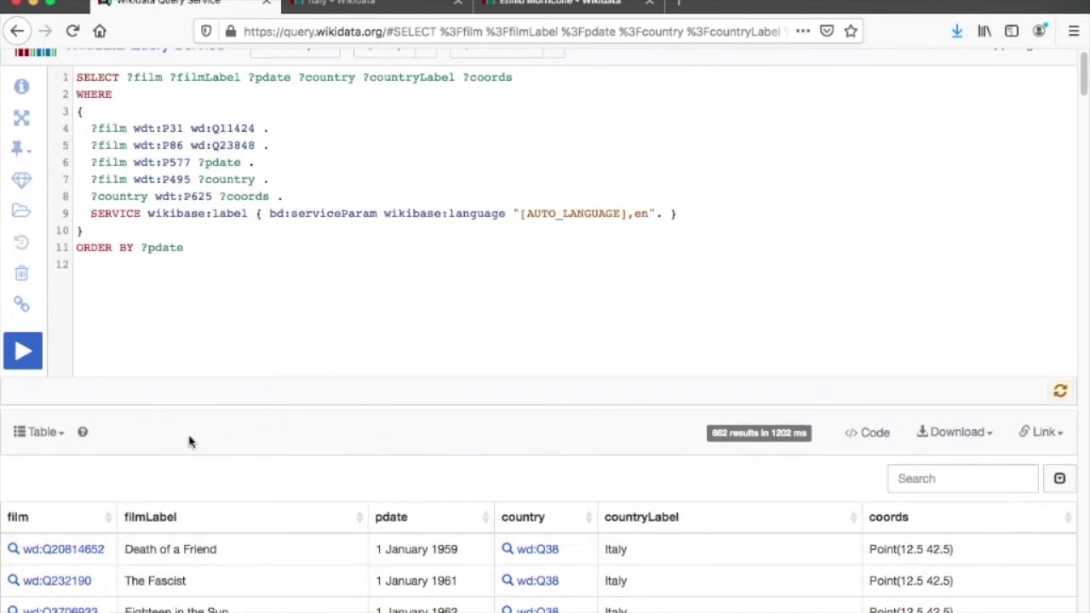
Display the query results as a Map and bring the whole world map into view
{"action": "left_click", "coordinate": [61, 435]}
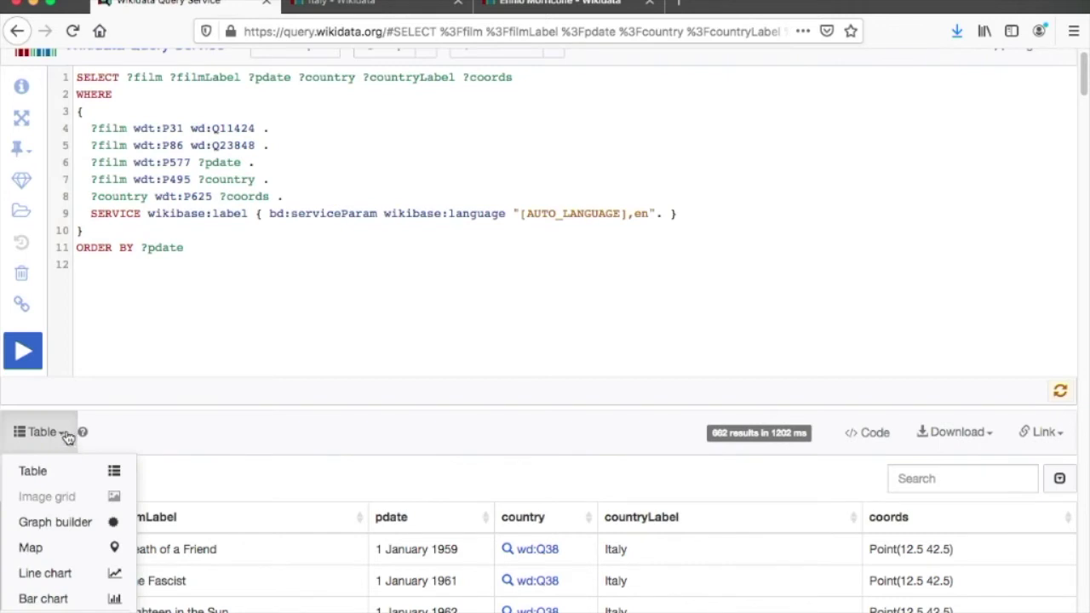
{"action": "scroll", "coordinate": [64, 501], "scroll_direction": "down", "scroll_amount": 1}
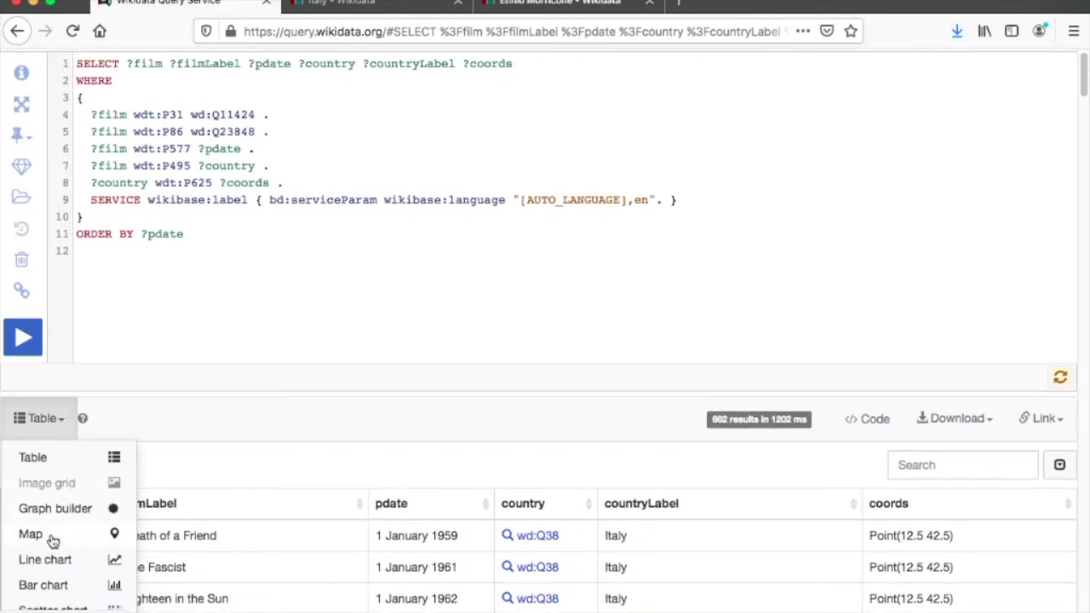
{"action": "left_click", "coordinate": [49, 537]}
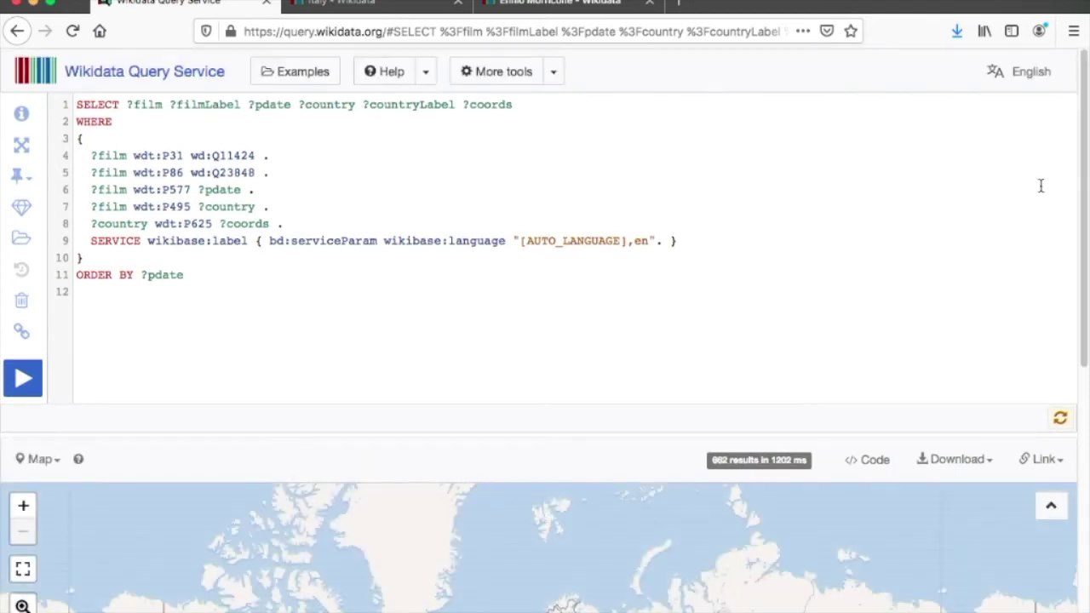
{"action": "scroll", "coordinate": [1037, 189], "scroll_direction": "down", "scroll_amount": 5}
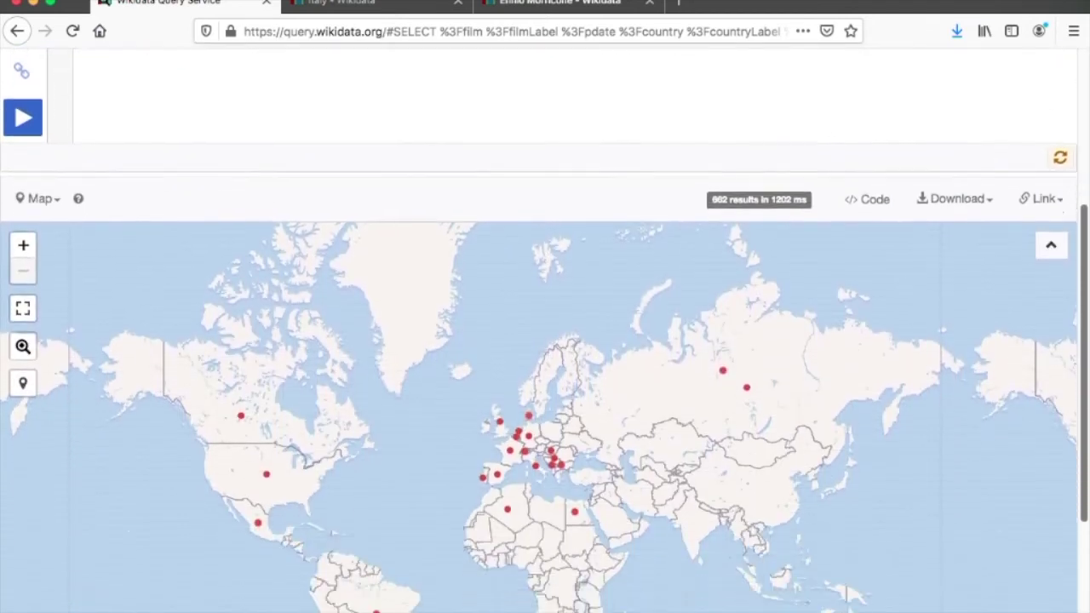
{"action": "scroll", "coordinate": [1071, 414], "scroll_direction": "down", "scroll_amount": 3}
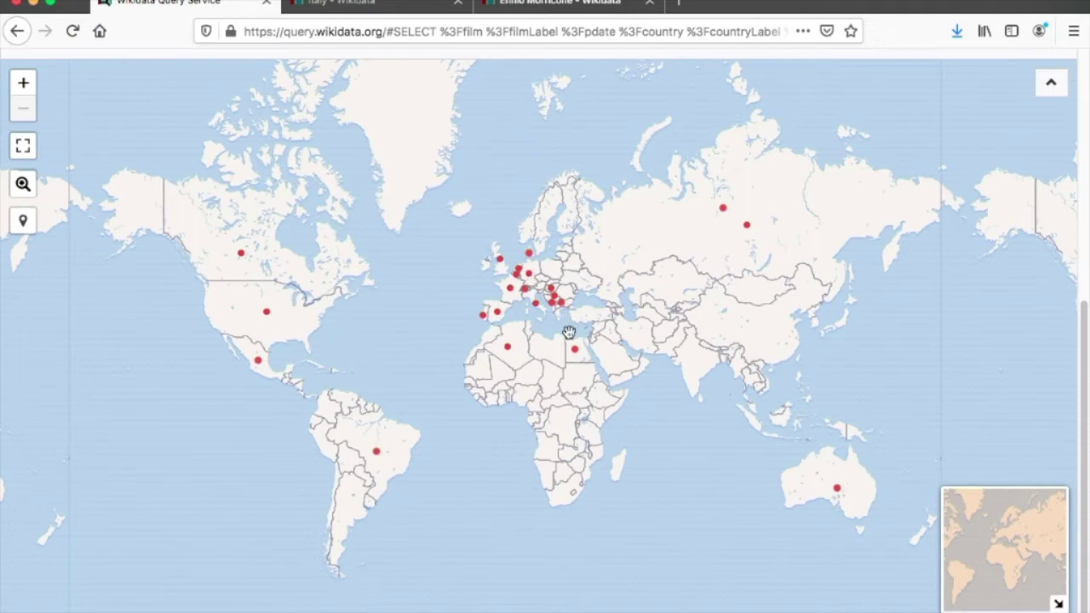
Examine the country points on the map, closely around Europe and the Mediterranean and across the Americas and Africa
{"action": "scroll", "coordinate": [564, 322], "scroll_direction": "up", "scroll_amount": 2}
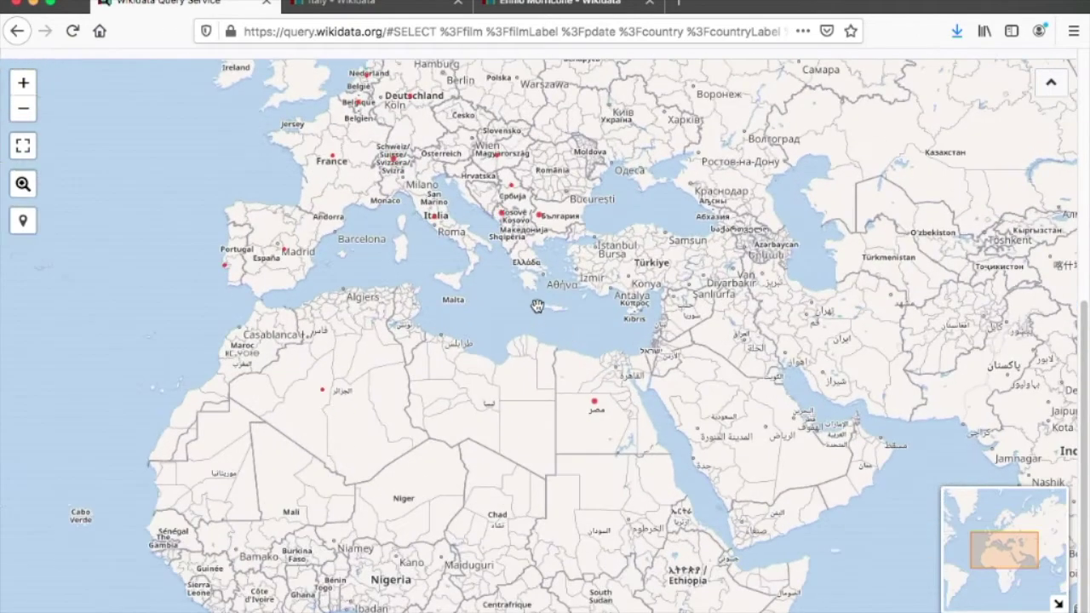
{"action": "left_click_drag", "start_coordinate": [146, 312], "coordinate": [195, 382]}
{"action": "scroll", "coordinate": [225, 361], "scroll_direction": "up", "scroll_amount": 1}
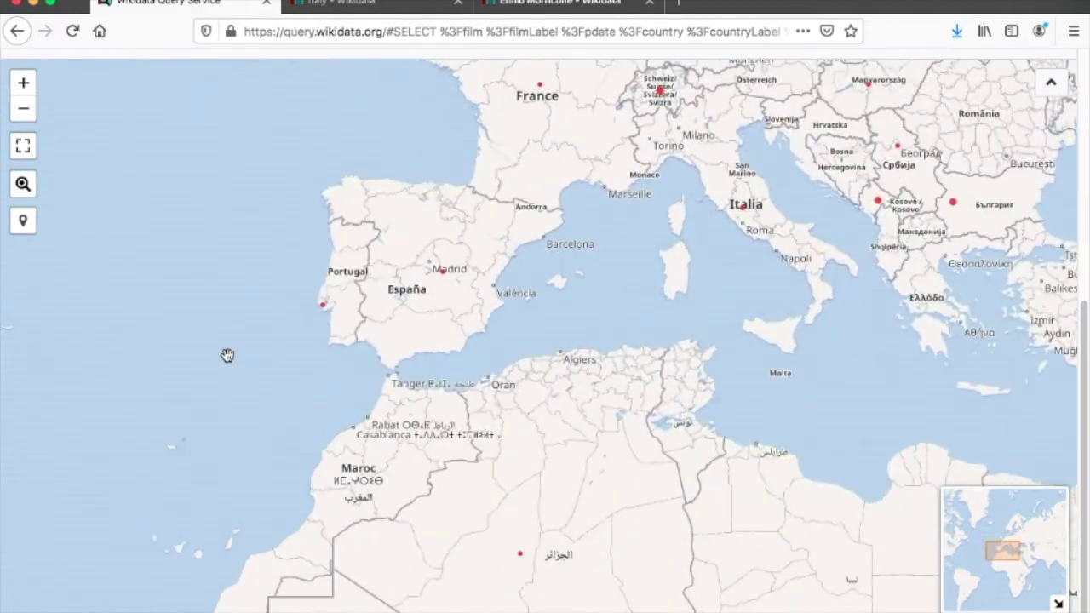
{"action": "scroll", "coordinate": [227, 356], "scroll_direction": "down", "scroll_amount": 1}
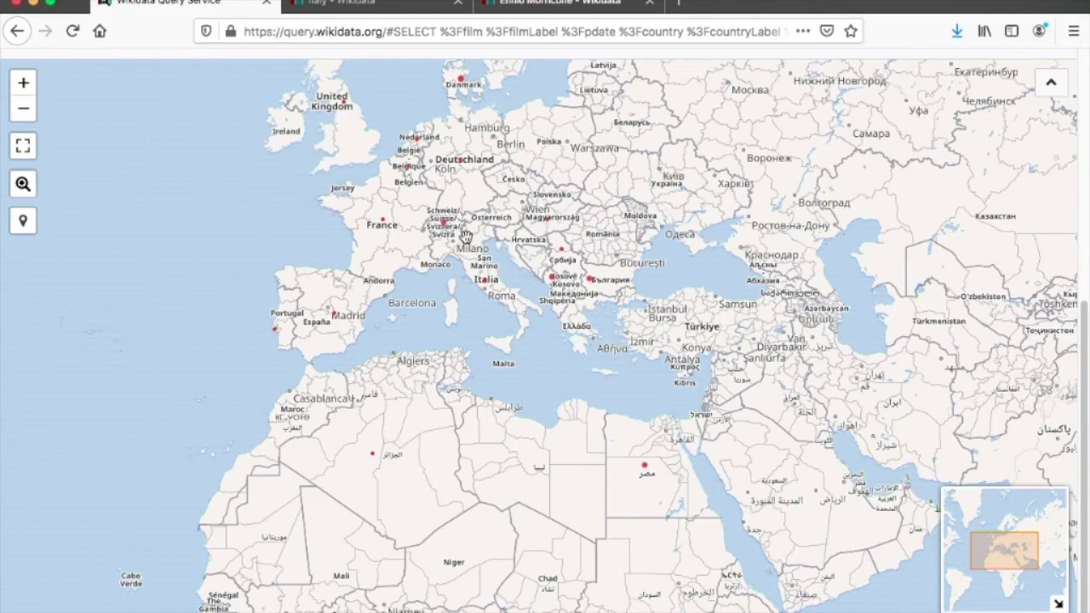
{"action": "scroll", "coordinate": [519, 278], "scroll_direction": "up", "scroll_amount": 1}
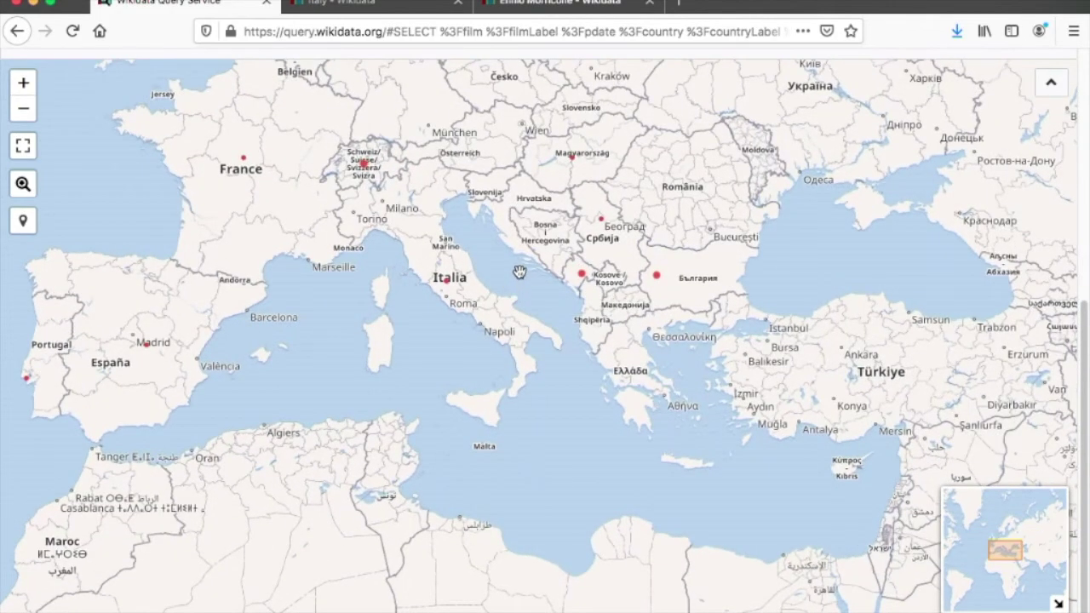
{"action": "scroll", "coordinate": [519, 271], "scroll_direction": "down", "scroll_amount": 1}
{"action": "left_click_drag", "start_coordinate": [516, 279], "coordinate": [522, 294]}
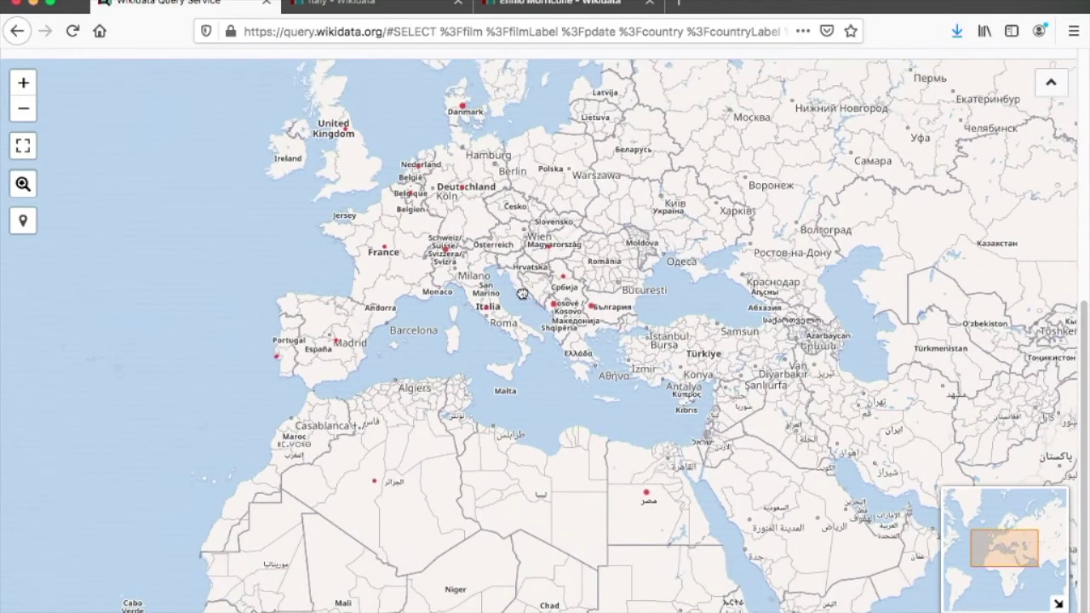
{"action": "scroll", "coordinate": [522, 294], "scroll_direction": "down", "scroll_amount": 2}
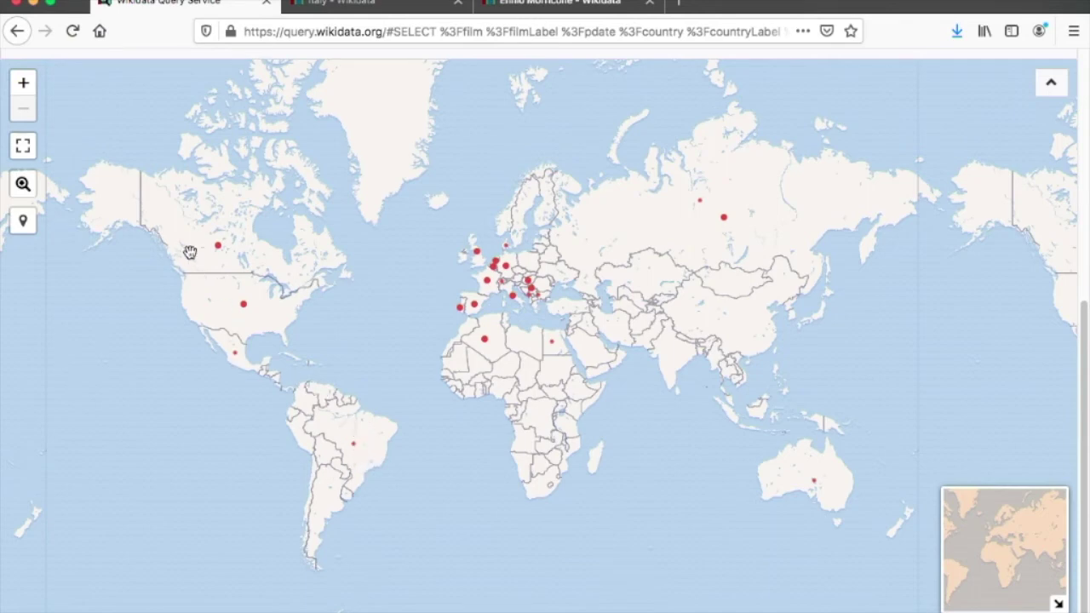
{"action": "scroll", "coordinate": [361, 384], "scroll_direction": "up", "scroll_amount": 2}
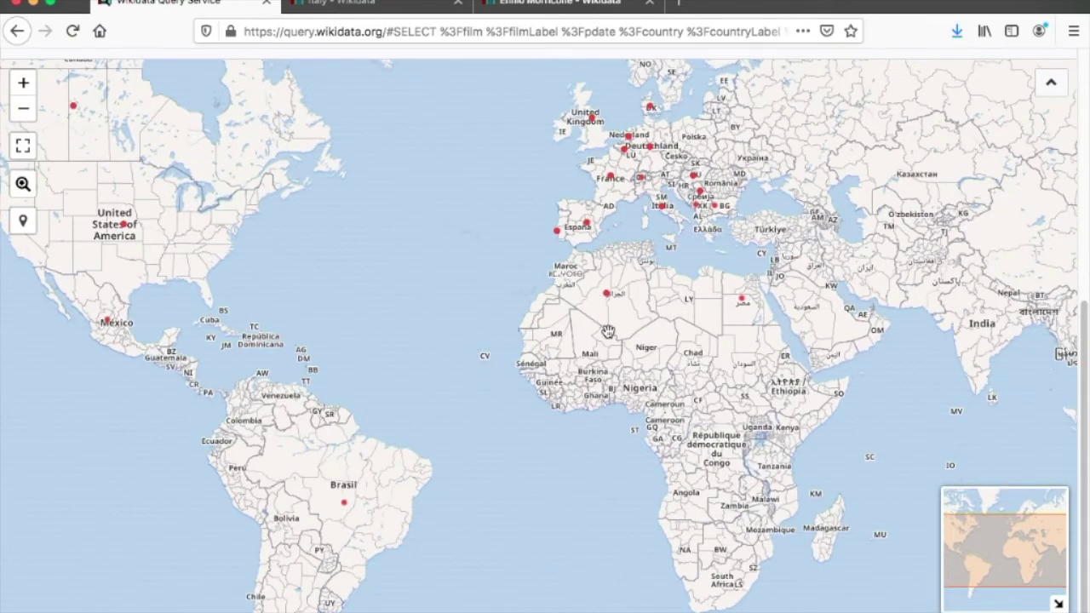
{"action": "scroll", "coordinate": [554, 341], "scroll_direction": "down", "scroll_amount": 2}
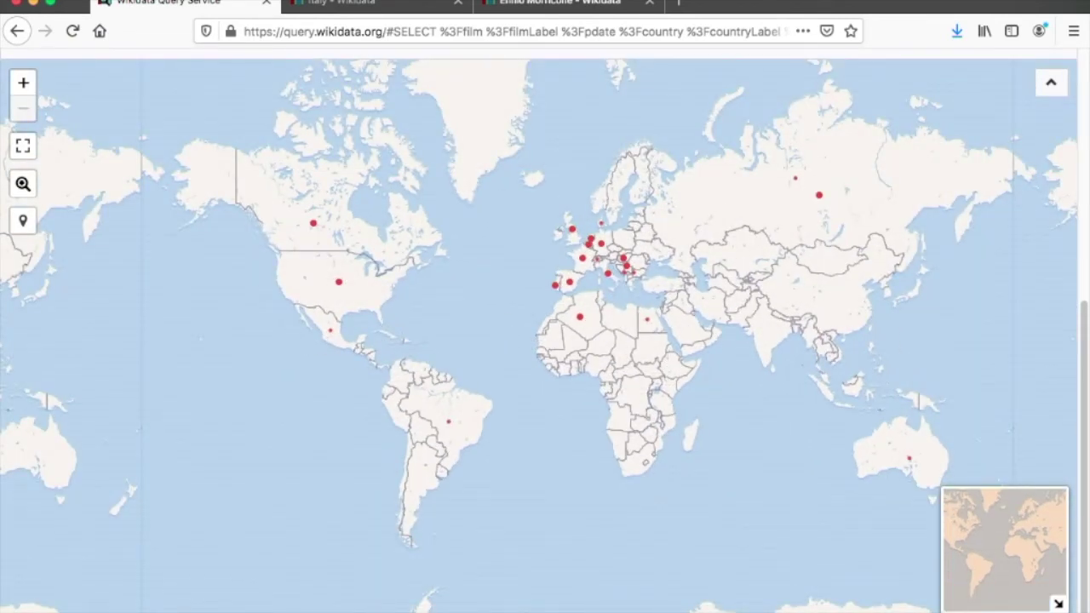
Review the query and its map once more, and check which download formats are offered for the results
{"action": "left_click_drag", "start_coordinate": [1085, 315], "coordinate": [1084, 66]}
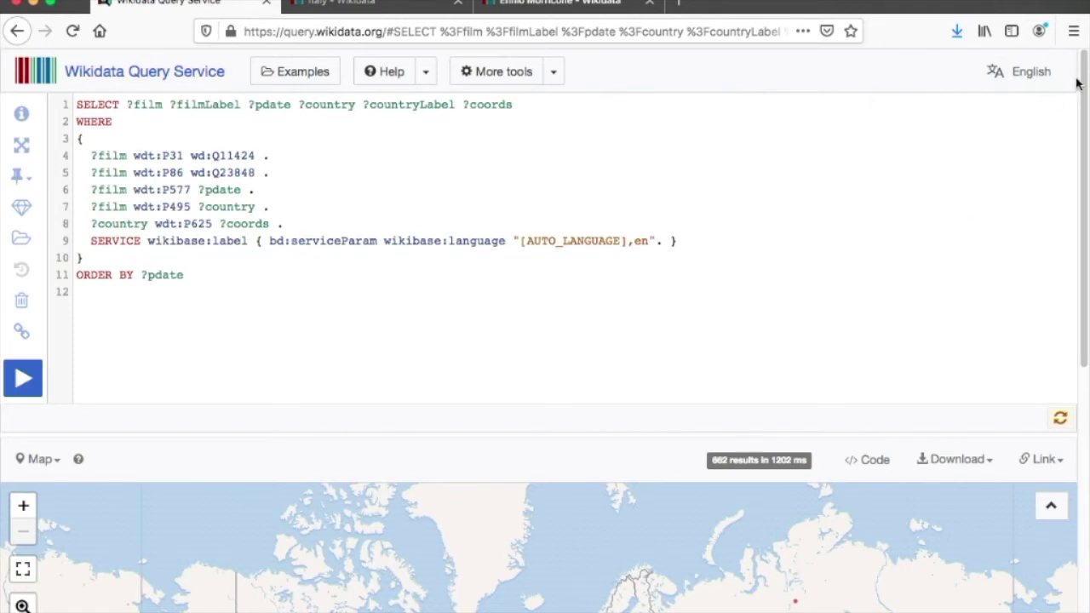
{"action": "left_click_drag", "start_coordinate": [1085, 84], "coordinate": [1085, 278]}
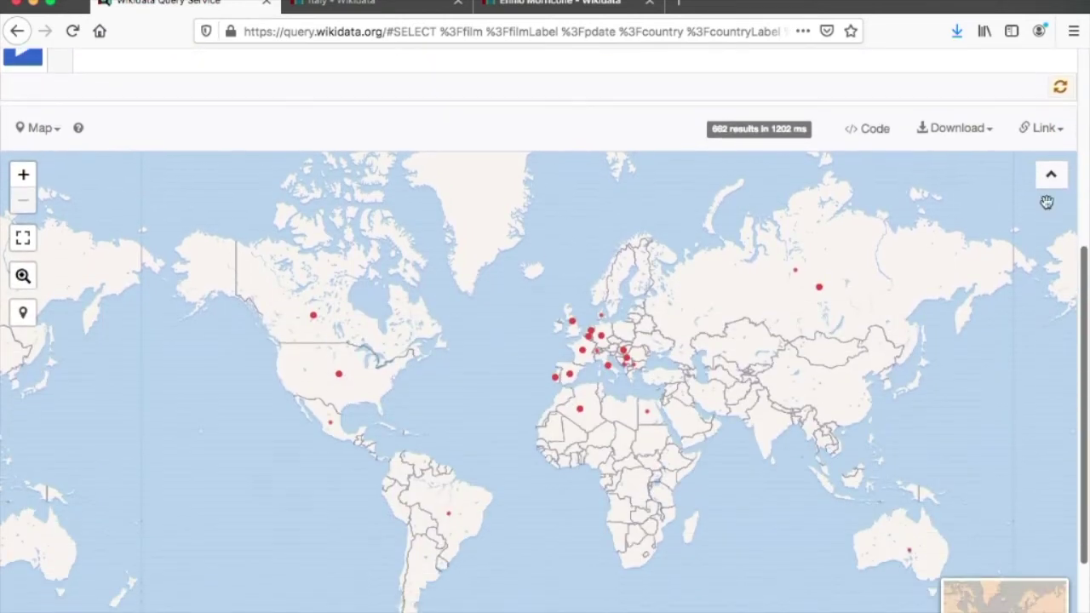
{"action": "left_click", "coordinate": [984, 137]}
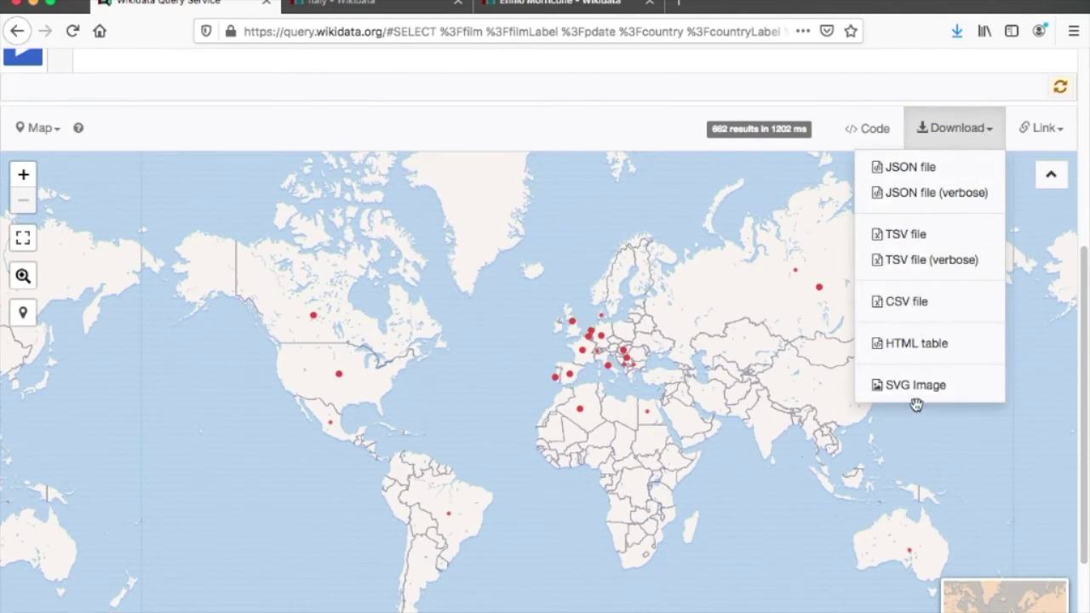
{"action": "left_click", "coordinate": [637, 99]}
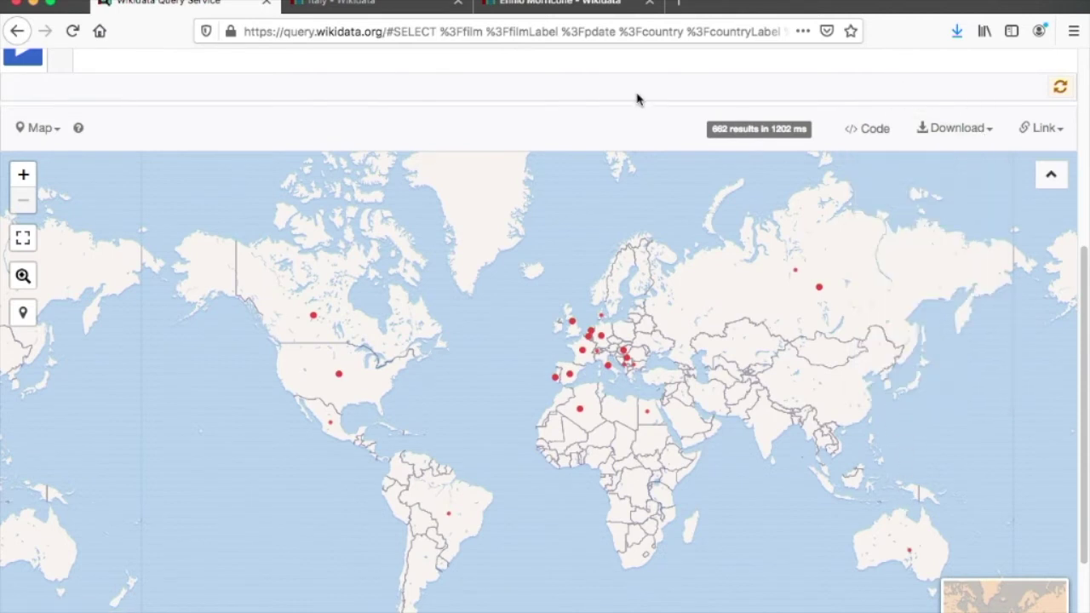
{"action": "left_click_drag", "start_coordinate": [1086, 282], "coordinate": [1086, 345]}
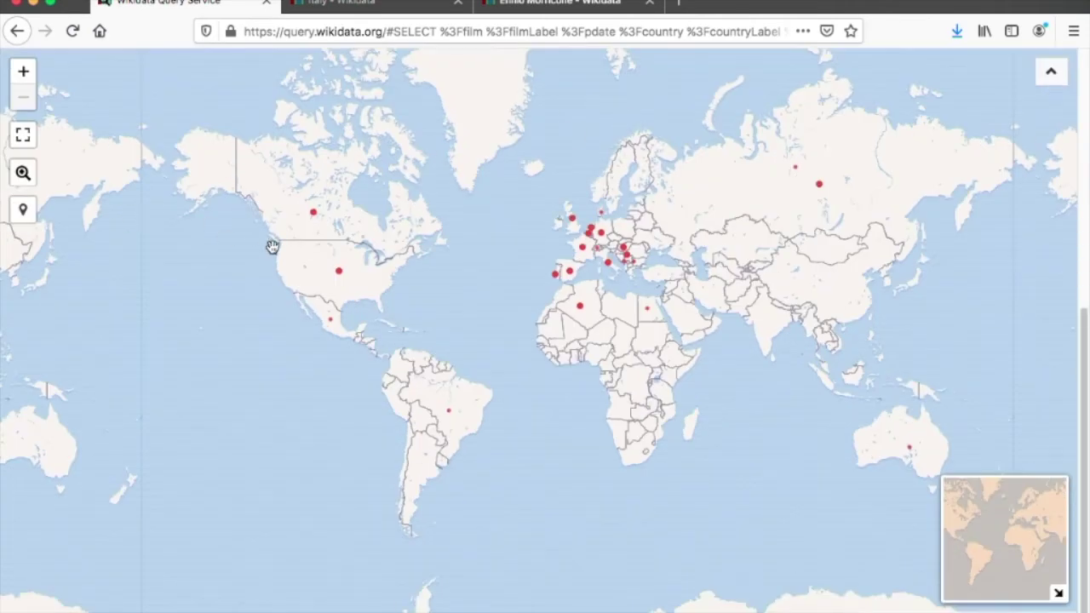
{"action": "scroll", "coordinate": [308, 279], "scroll_direction": "up", "scroll_amount": 3}
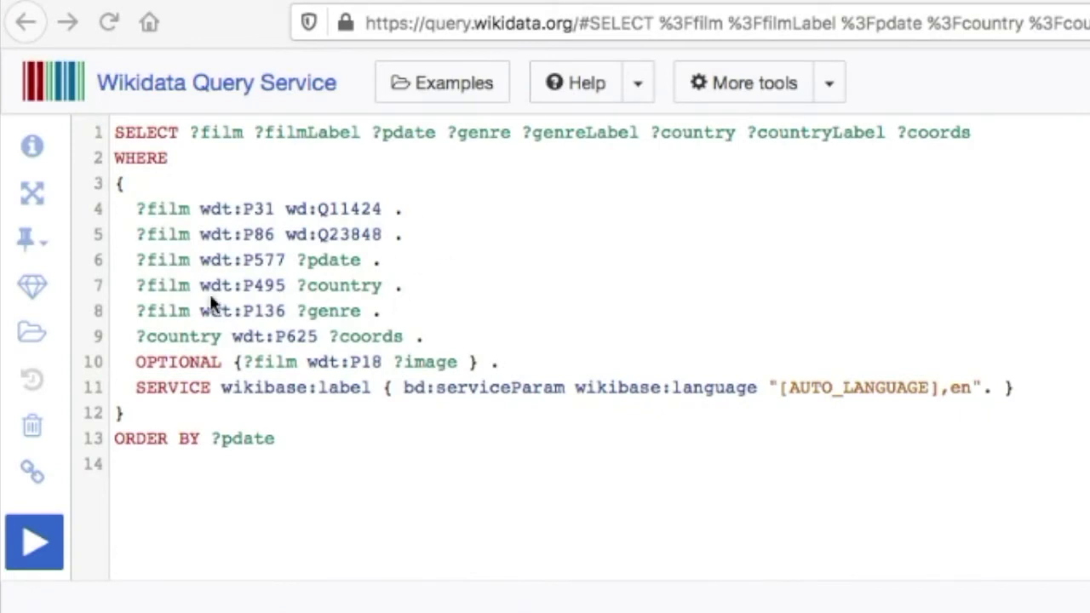
Review the query's genre condition, ?film wdt:P136 ?genre, together with the genre variables in the SELECT line
{"action": "left_click_drag", "start_coordinate": [381, 312], "coordinate": [93, 317]}
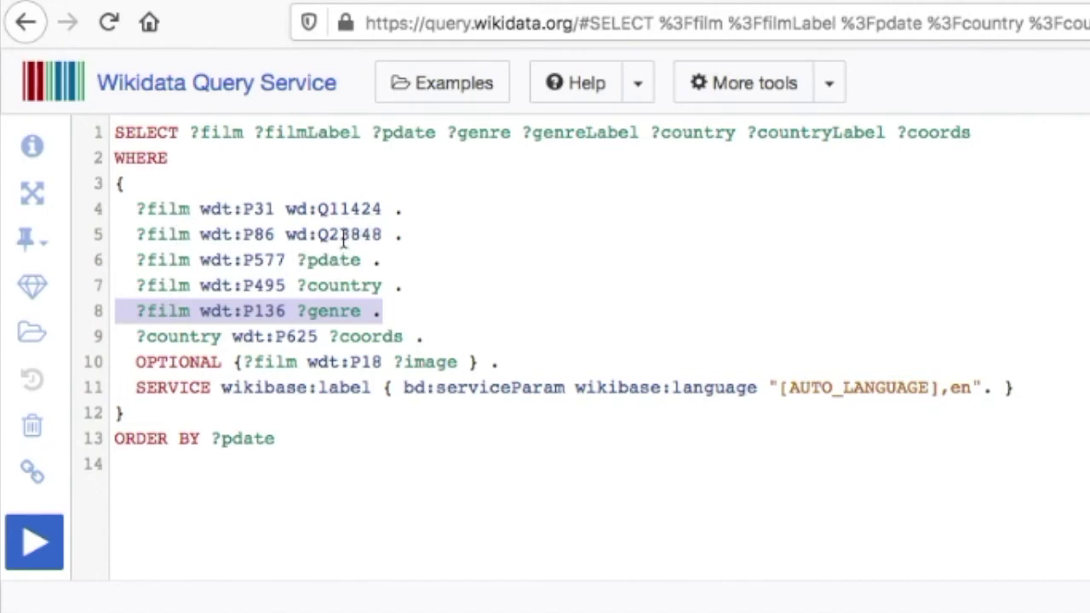
{"action": "mouse_move", "coordinate": [345, 236]}
{"action": "left_click", "coordinate": [331, 333]}
{"action": "mouse_move", "coordinate": [263, 311]}
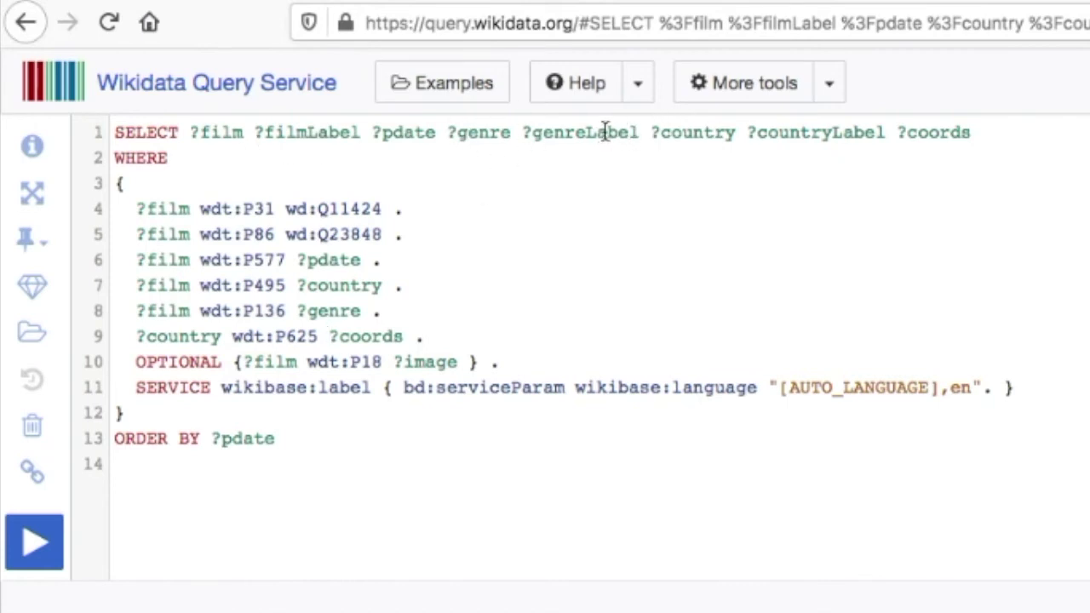
Review the OPTIONAL wdt:P18 ?image condition in the query and compare it with the image statement on the composer's Wikidata item
{"action": "left_click_drag", "start_coordinate": [138, 364], "coordinate": [504, 364]}
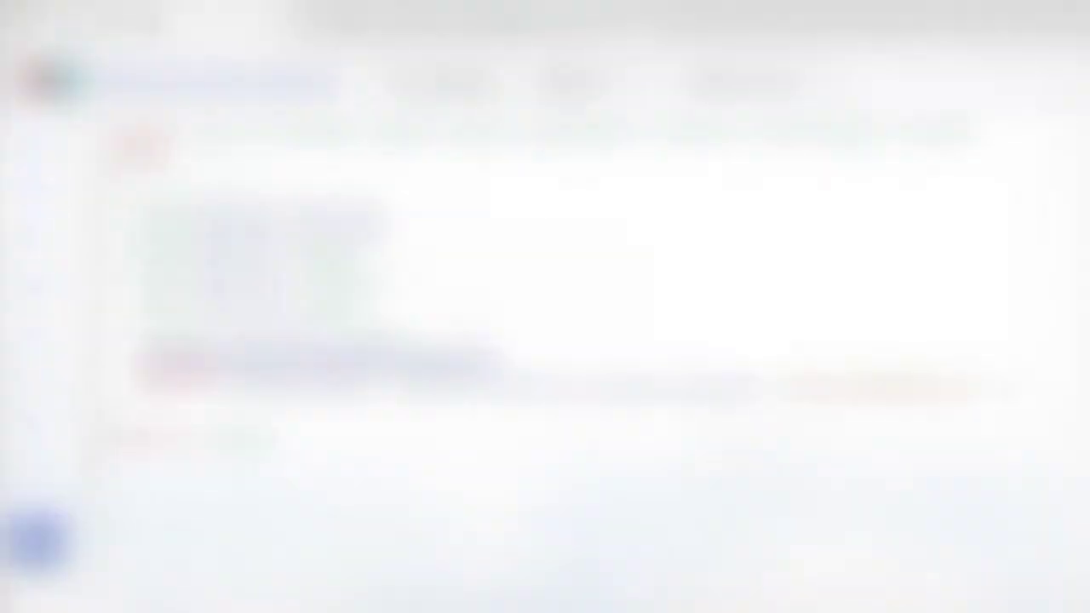
{"action": "left_click", "coordinate": [549, 4]}
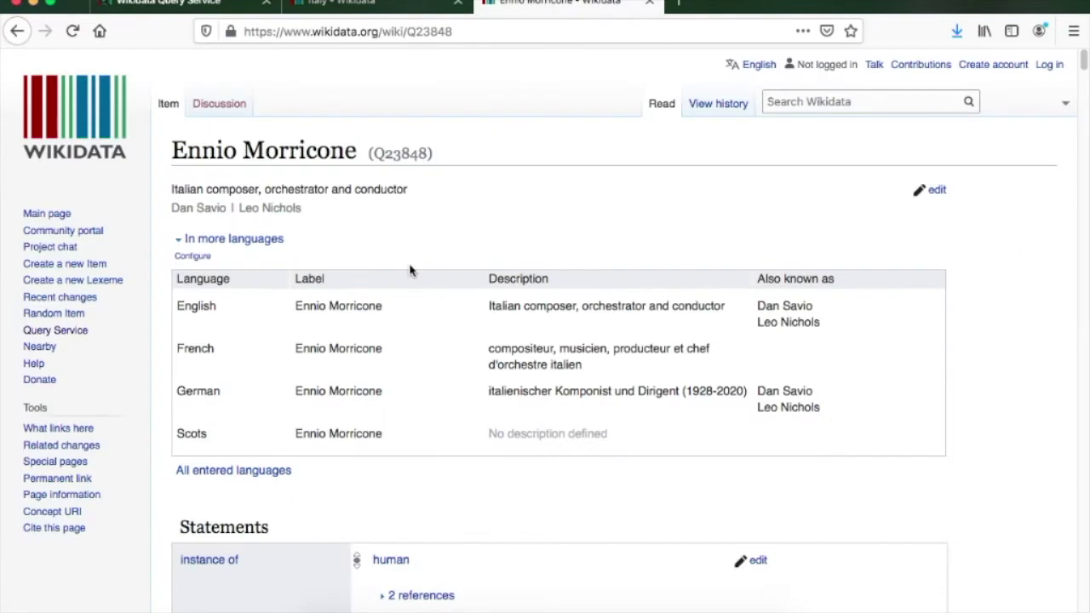
{"action": "scroll", "coordinate": [377, 249], "scroll_direction": "down", "scroll_amount": 5}
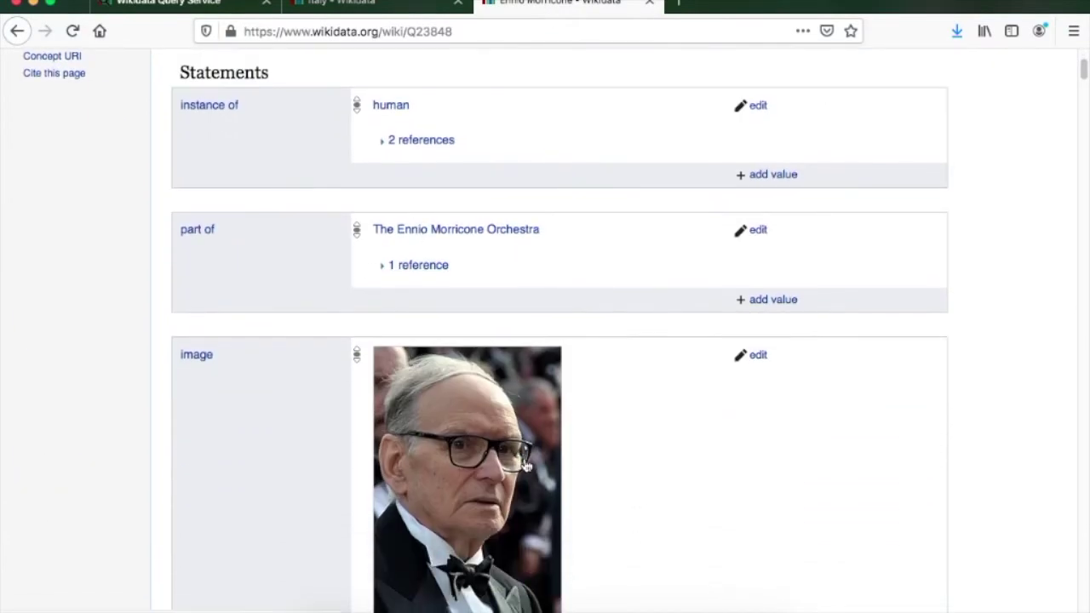
{"action": "left_click", "coordinate": [205, 3]}
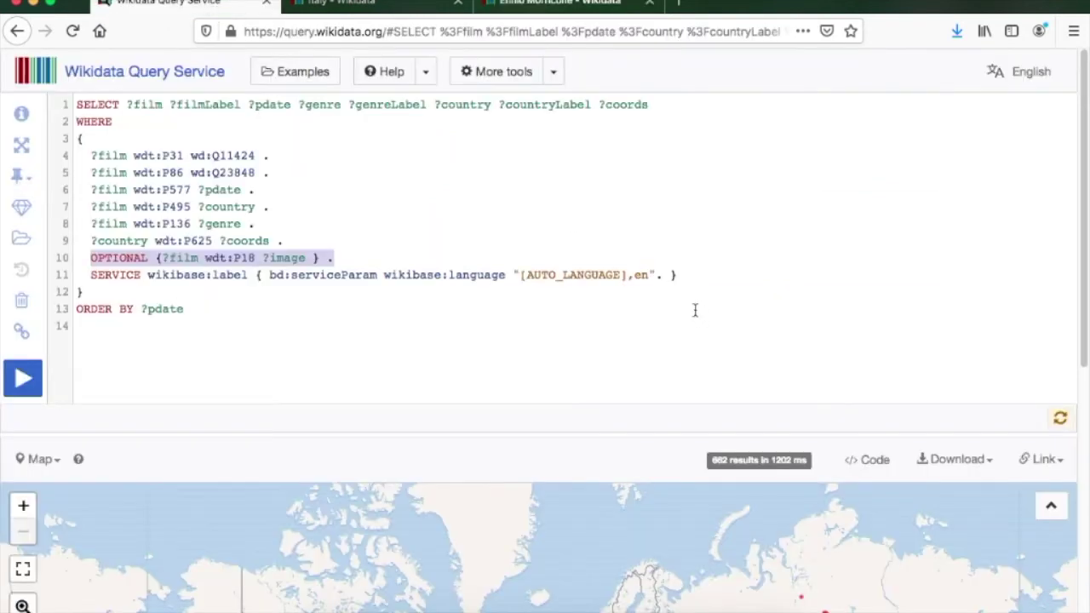
{"action": "left_click", "coordinate": [300, 261]}
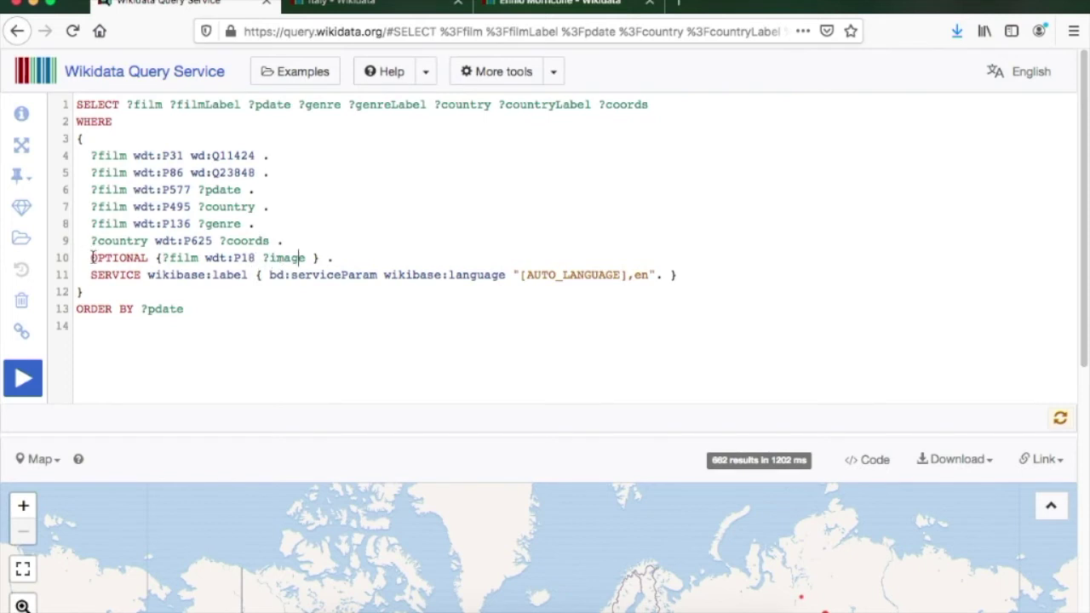
{"action": "left_click_drag", "start_coordinate": [92, 258], "coordinate": [342, 253]}
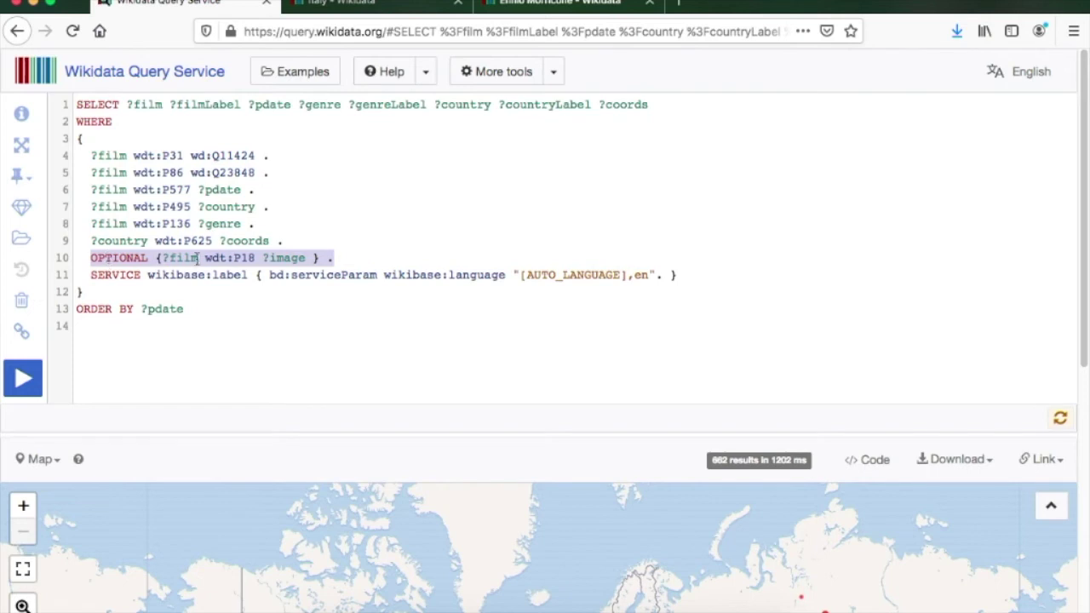
{"action": "left_click", "coordinate": [292, 257]}
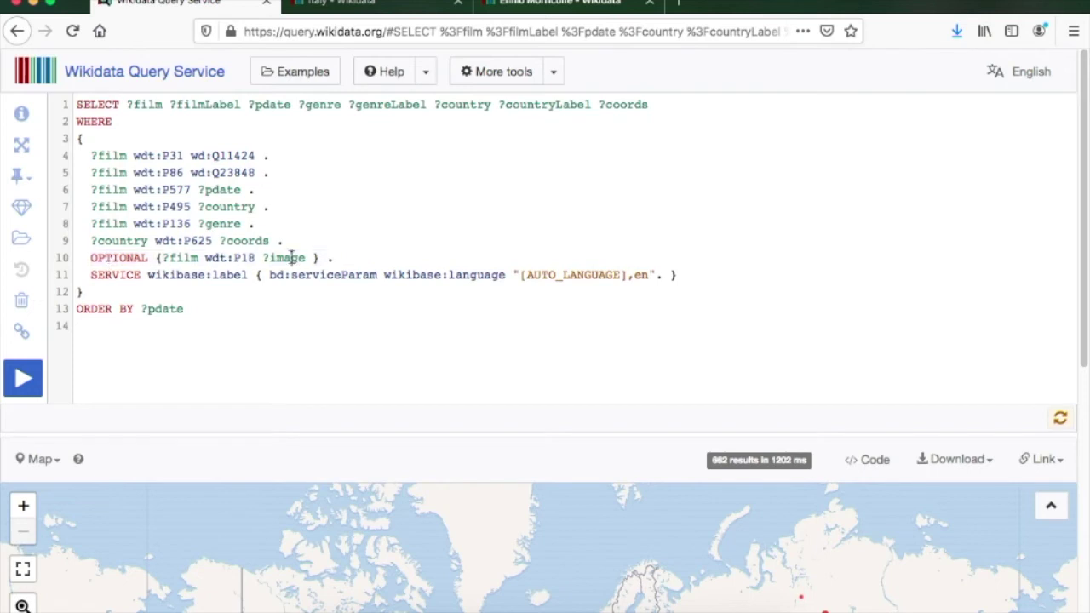
Run the query and look through the genre labels in the result table
{"action": "left_click", "coordinate": [23, 378]}
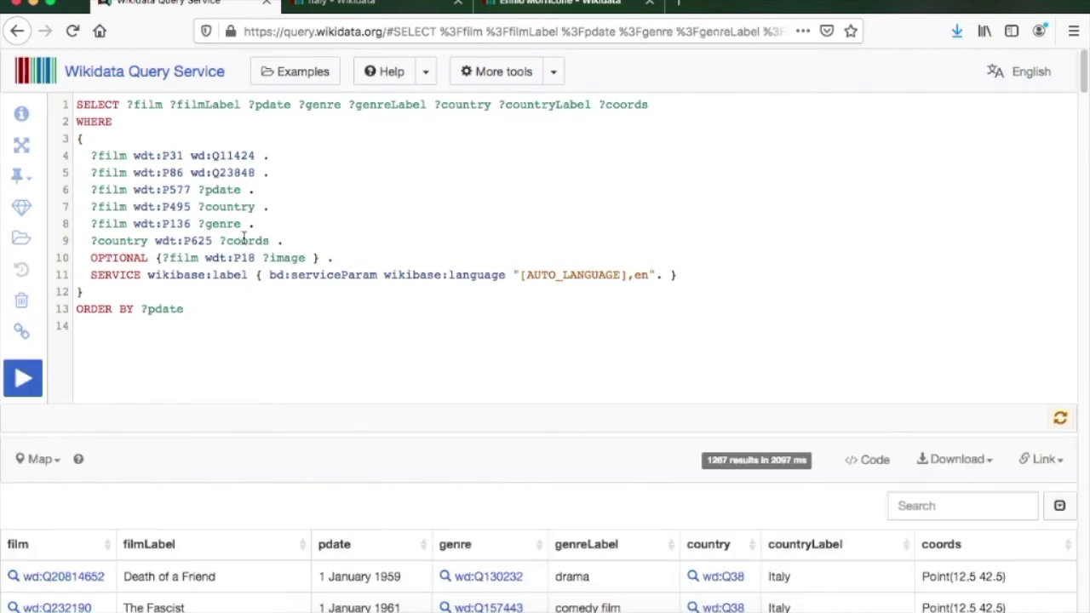
{"action": "scroll", "coordinate": [652, 584], "scroll_direction": "down", "scroll_amount": 1}
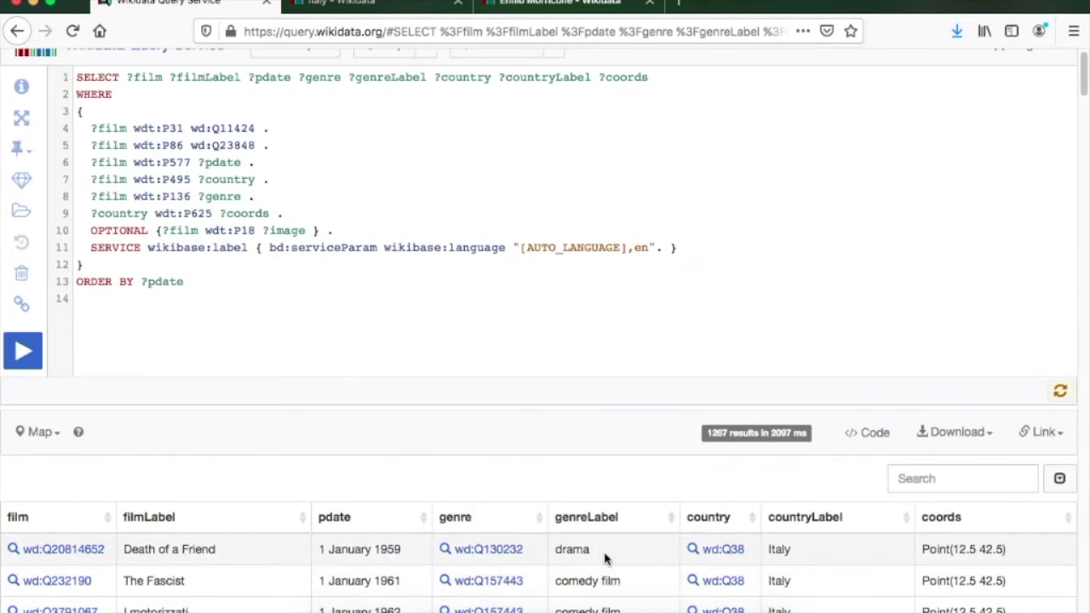
{"action": "scroll", "coordinate": [607, 561], "scroll_direction": "down", "scroll_amount": 5}
{"action": "scroll", "coordinate": [609, 564], "scroll_direction": "down", "scroll_amount": 6}
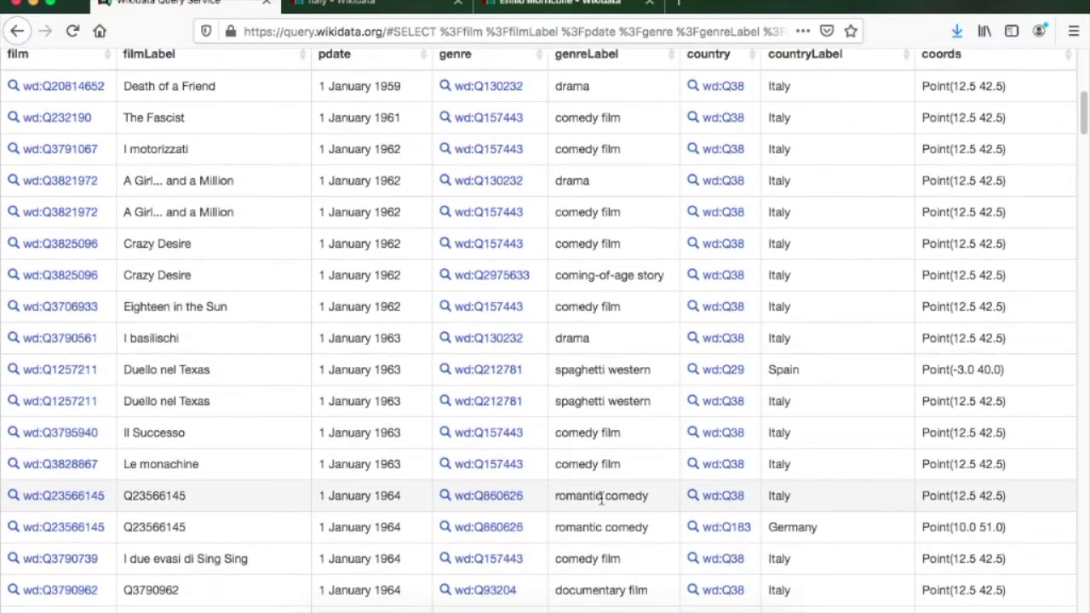
{"action": "scroll", "coordinate": [599, 510], "scroll_direction": "down", "scroll_amount": 12}
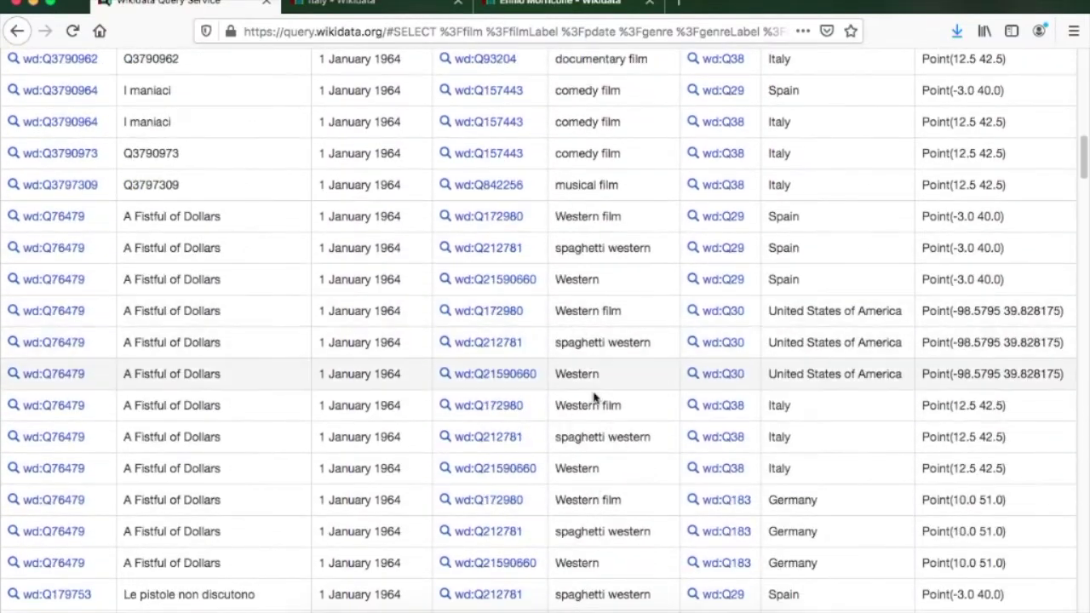
{"action": "scroll", "coordinate": [579, 399], "scroll_direction": "up", "scroll_amount": 20}
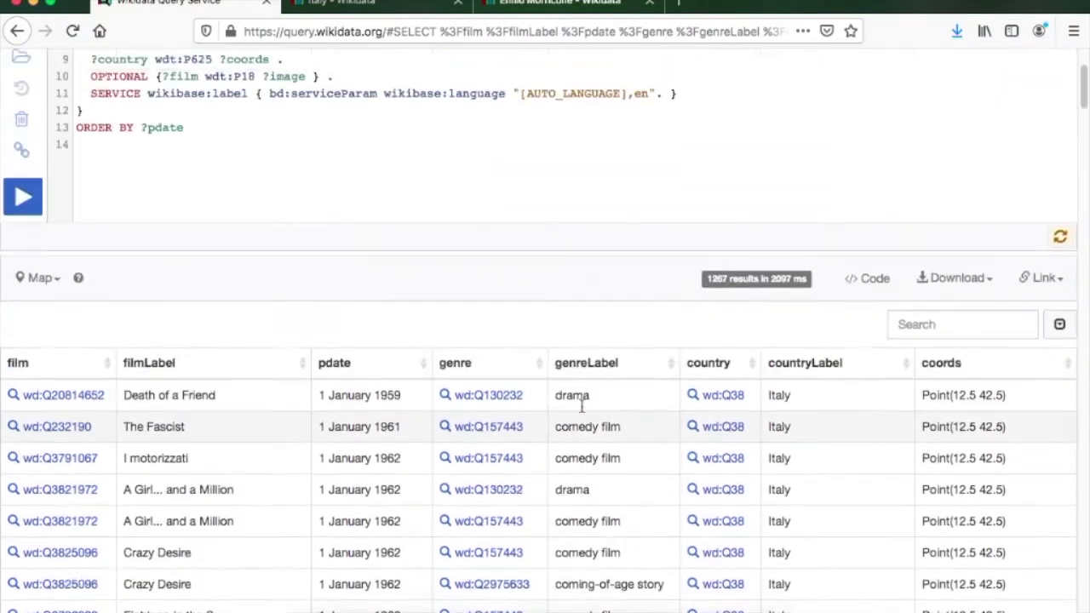
Display the query results in the Graph builder and bring its field list and encoding settings into view
{"action": "left_click", "coordinate": [44, 460]}
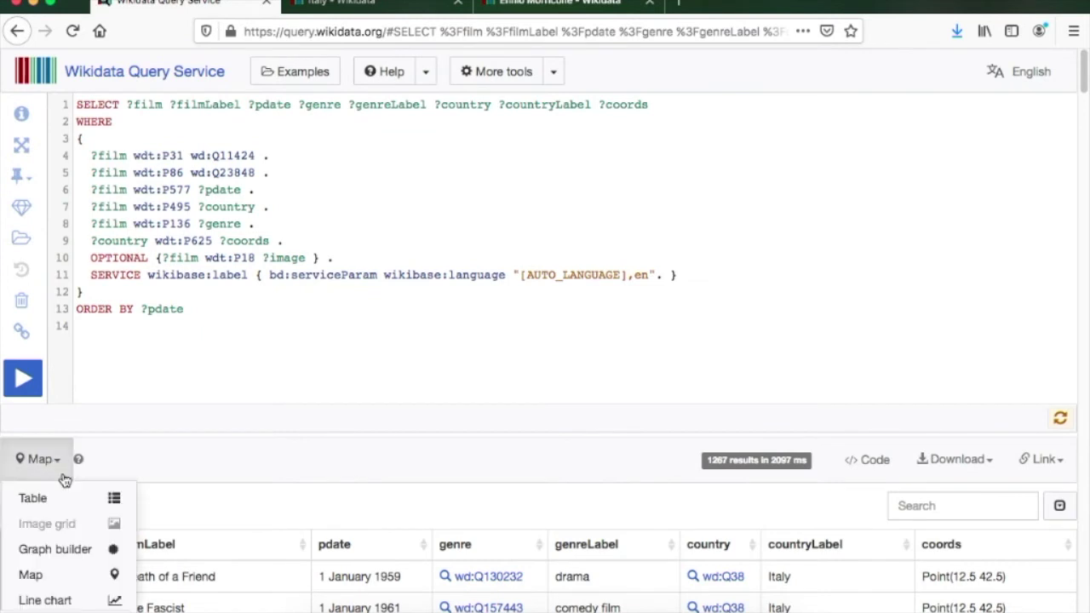
{"action": "scroll", "coordinate": [59, 481], "scroll_direction": "down", "scroll_amount": 2}
{"action": "scroll", "coordinate": [73, 457], "scroll_direction": "down", "scroll_amount": 1}
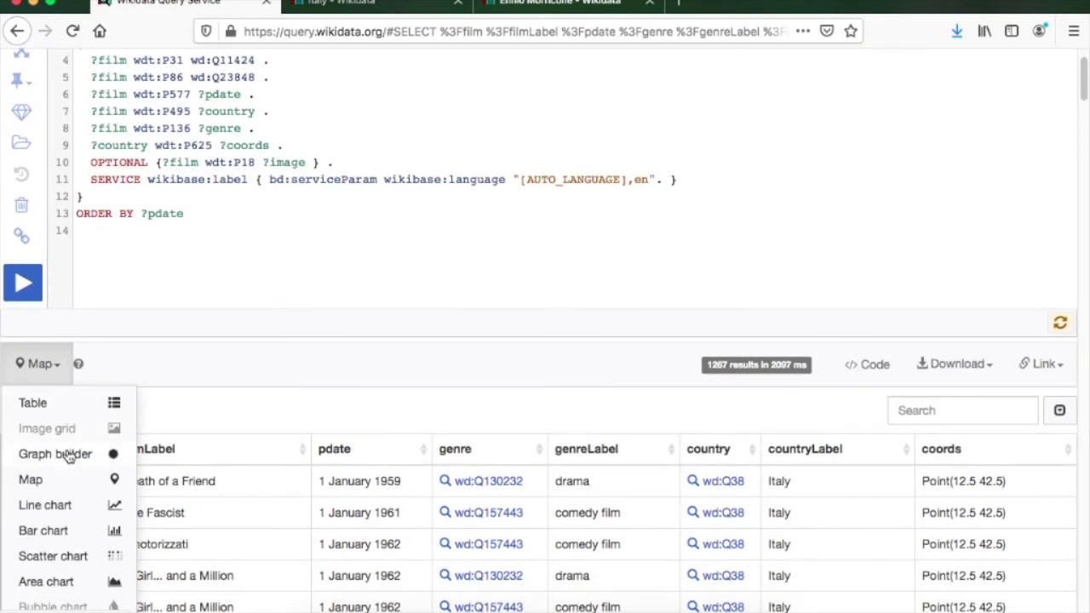
{"action": "left_click", "coordinate": [55, 454]}
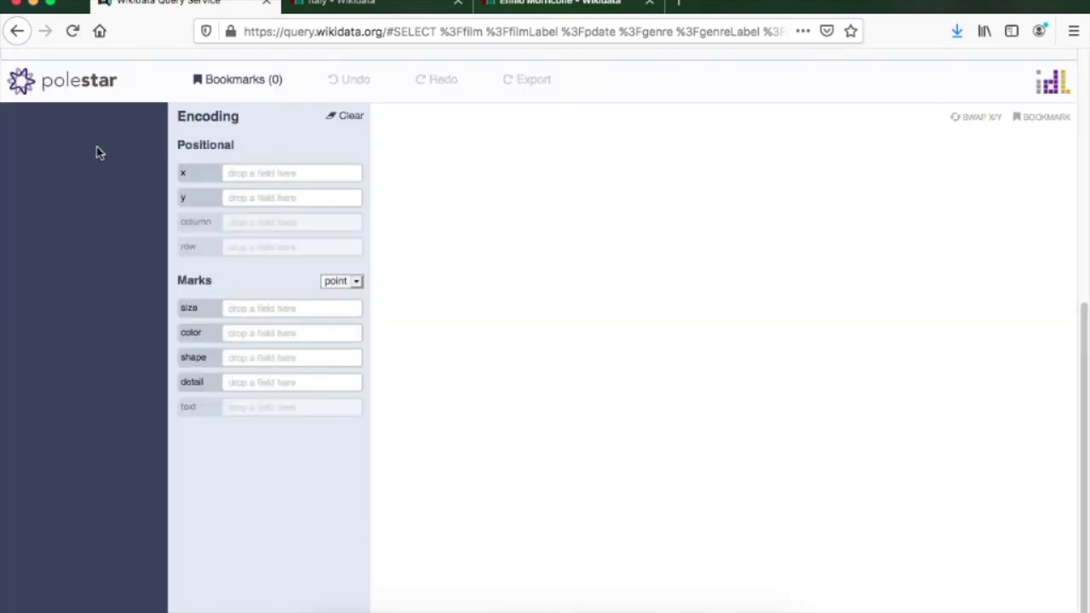
{"action": "scroll", "coordinate": [61, 201], "scroll_direction": "up", "scroll_amount": 5}
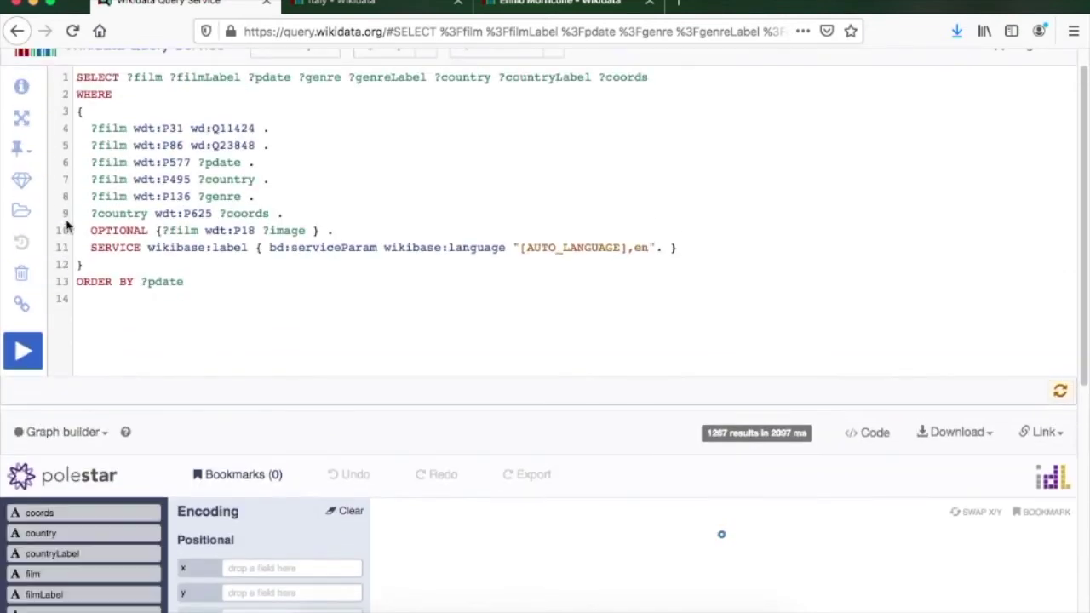
{"action": "scroll", "coordinate": [67, 213], "scroll_direction": "down", "scroll_amount": 3}
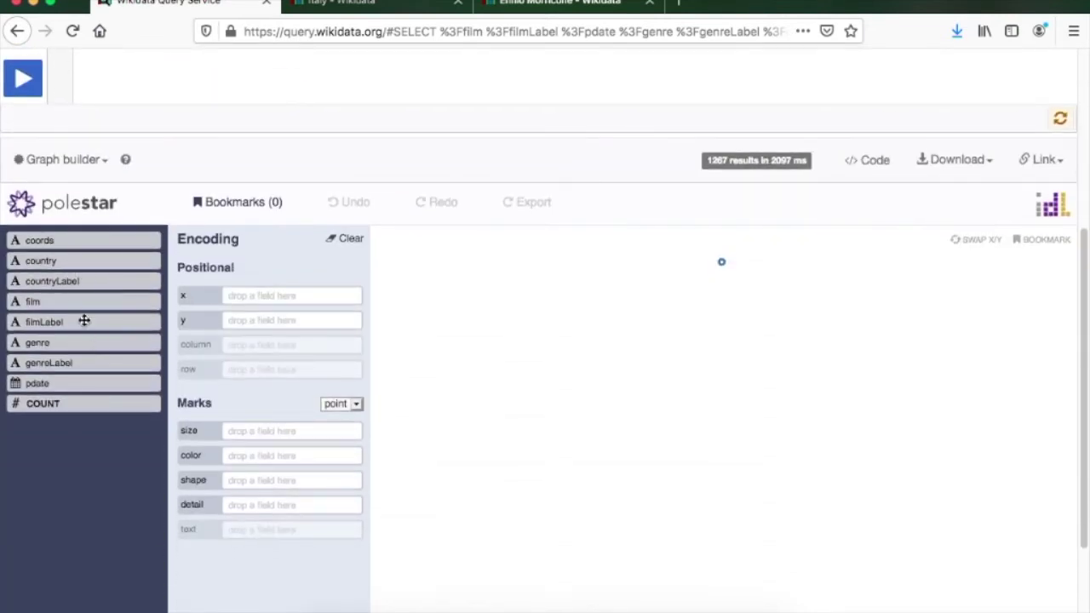
Plot pdate on the y axis against genreLabel on the x axis
{"action": "left_click_drag", "start_coordinate": [56, 384], "coordinate": [280, 319]}
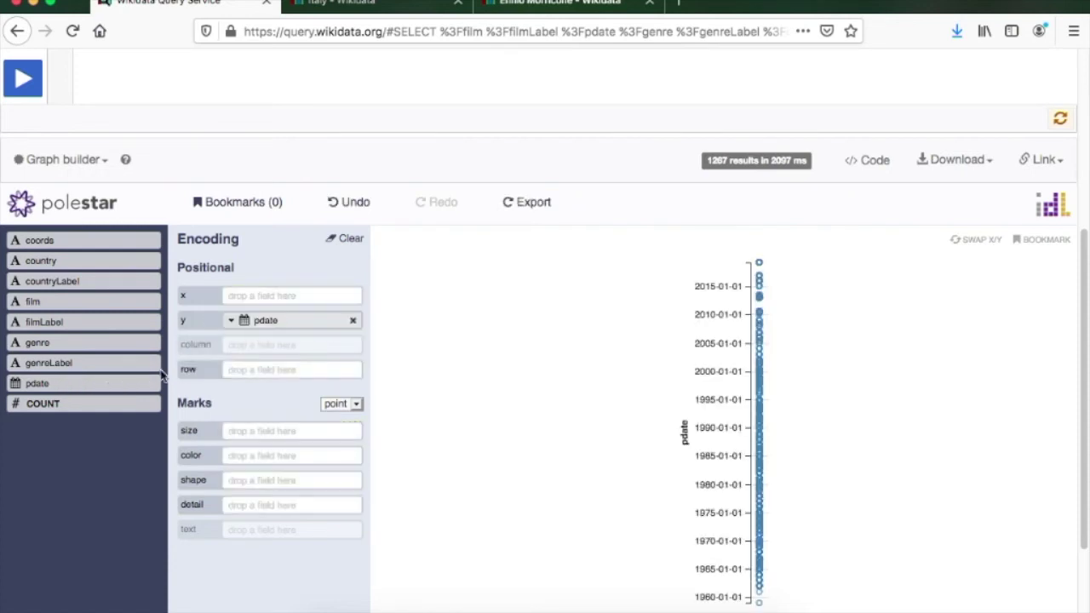
{"action": "left_click_drag", "start_coordinate": [59, 322], "coordinate": [86, 323]}
{"action": "left_click_drag", "start_coordinate": [55, 363], "coordinate": [249, 296]}
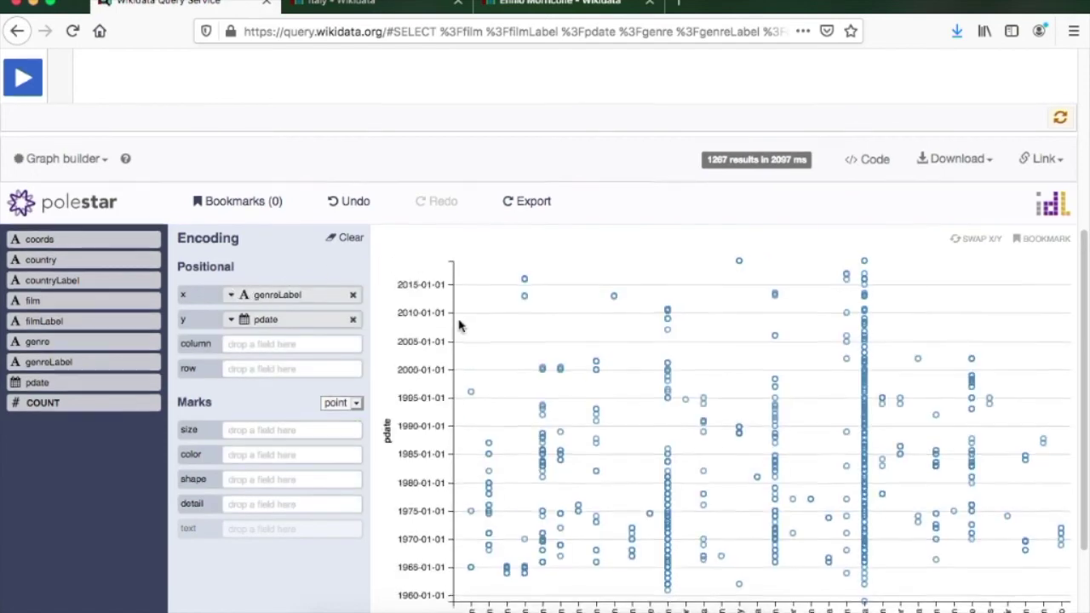
Examine how film genres are distributed over the publication dates, across the chart's whole genre axis
{"action": "scroll", "coordinate": [494, 341], "scroll_direction": "down", "scroll_amount": 3}
{"action": "scroll", "coordinate": [494, 343], "scroll_direction": "down", "scroll_amount": 1}
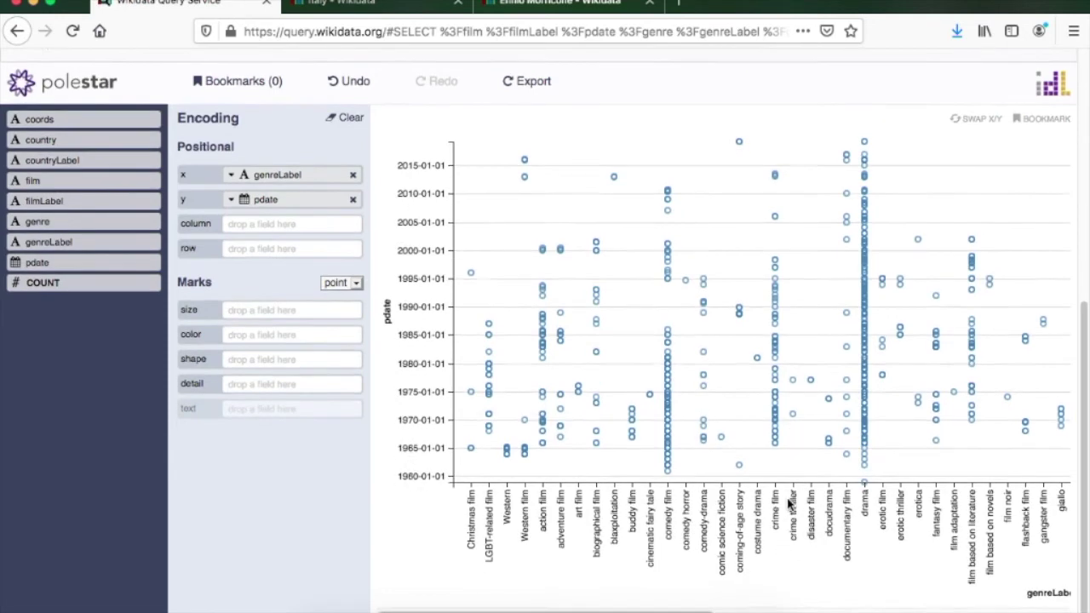
{"action": "scroll", "coordinate": [788, 442], "scroll_direction": "down", "scroll_amount": 1}
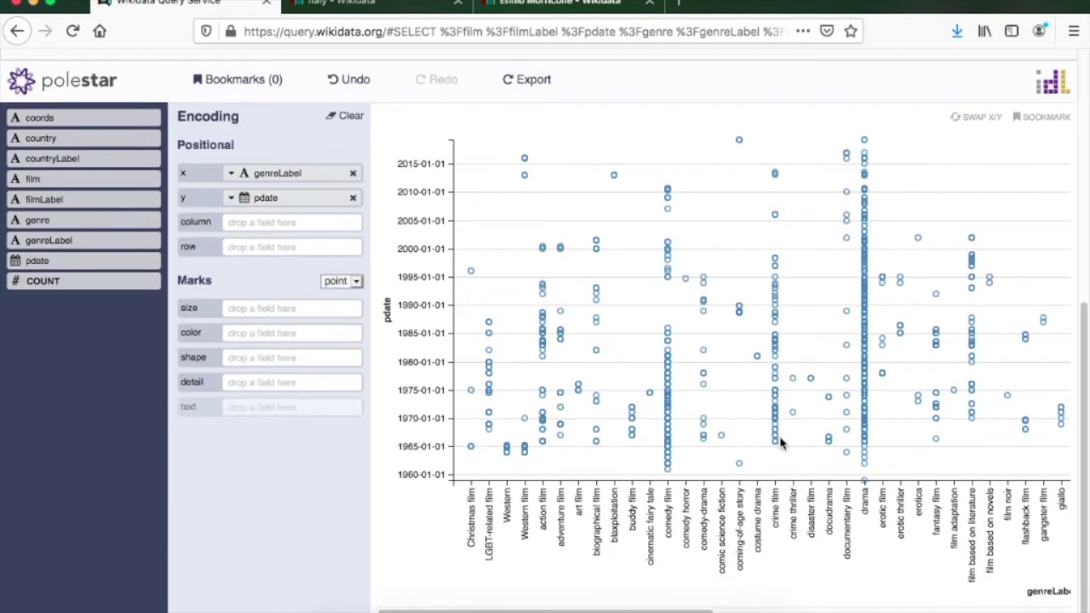
{"action": "middle_click", "coordinate": [777, 428]}
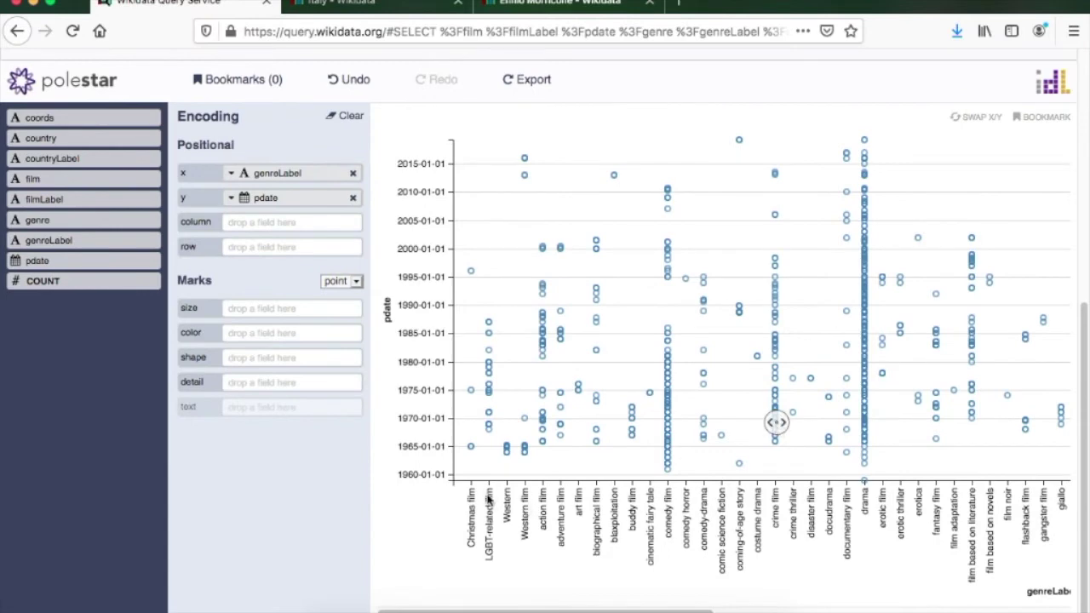
{"action": "scroll", "coordinate": [777, 422], "scroll_direction": "right", "scroll_amount": 7}
{"action": "scroll", "coordinate": [877, 426], "scroll_direction": "right", "scroll_amount": 6}
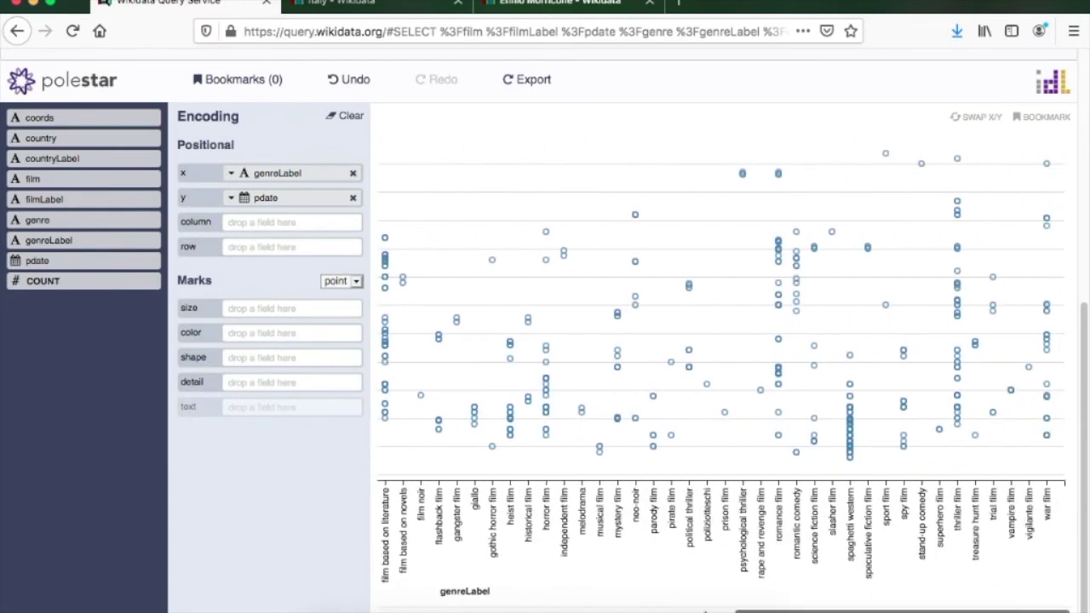
{"action": "mouse_move", "coordinate": [755, 611]}
{"action": "left_mouse_down"}
{"action": "mouse_move", "coordinate": [740, 612]}
{"action": "mouse_move", "coordinate": [776, 611]}
{"action": "mouse_move", "coordinate": [613, 611]}
{"action": "mouse_move", "coordinate": [774, 611]}
{"action": "left_mouse_up"}
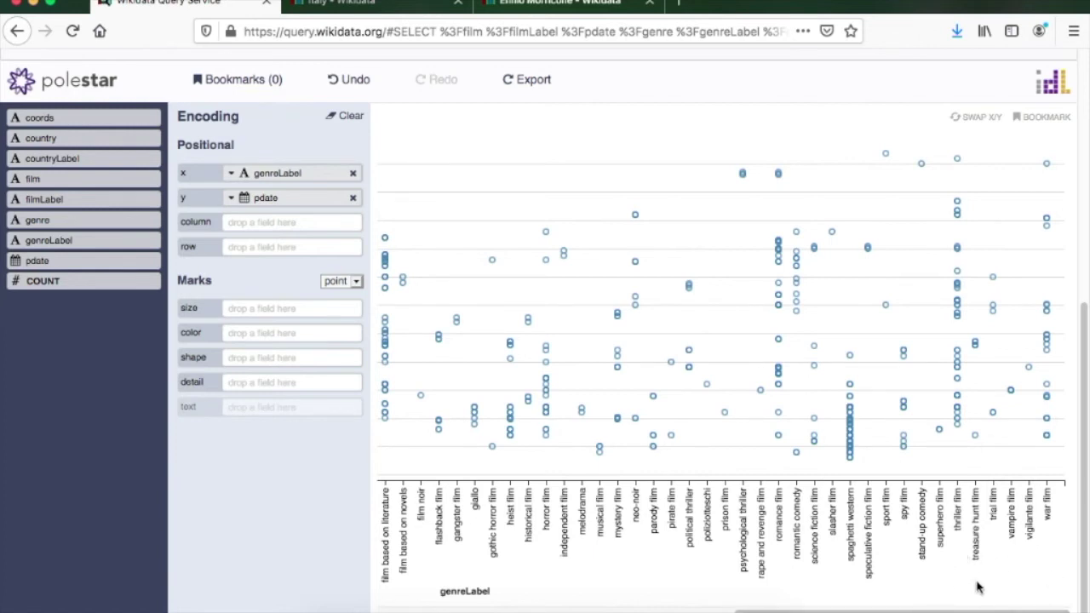
{"action": "left_click_drag", "start_coordinate": [974, 610], "coordinate": [616, 610]}
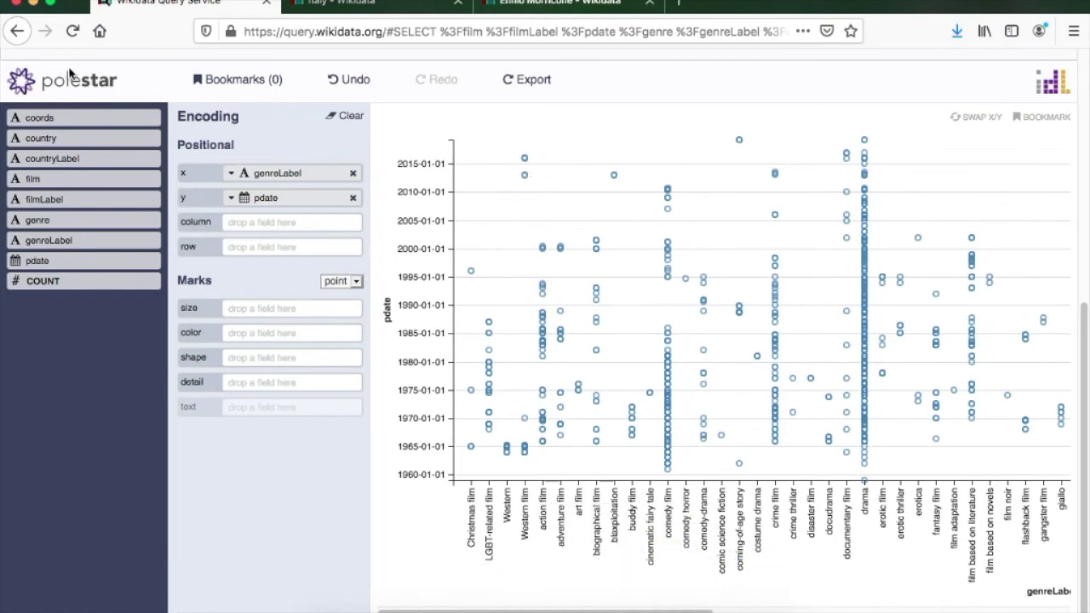
Clear both axis fields of the chart and plot filmLabel on the y axis against genreLabel on the x axis
{"action": "scroll", "coordinate": [98, 131], "scroll_direction": "up", "scroll_amount": 3}
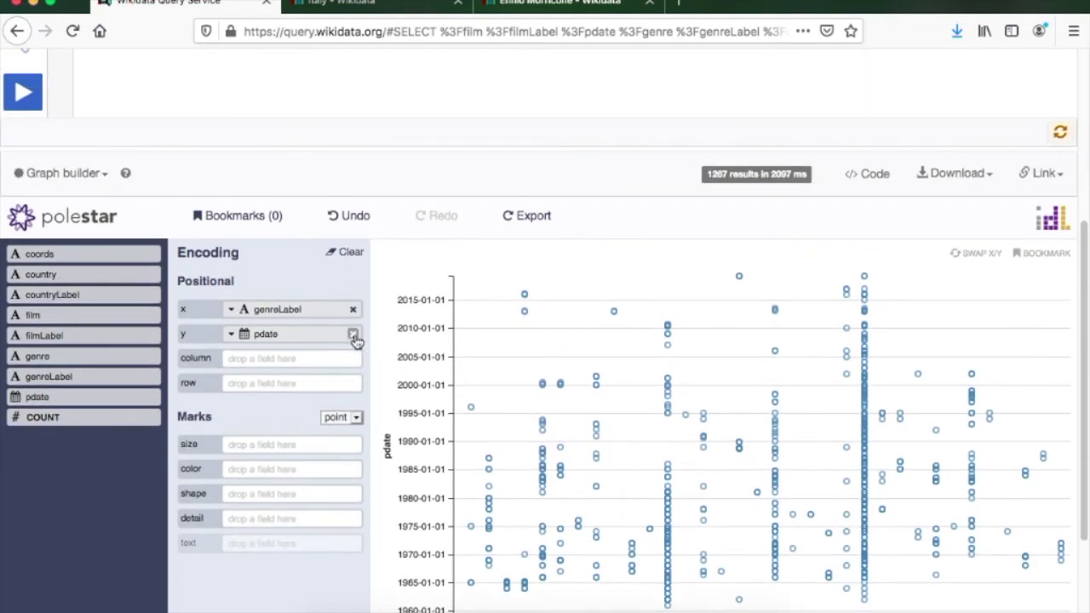
{"action": "left_click", "coordinate": [353, 336]}
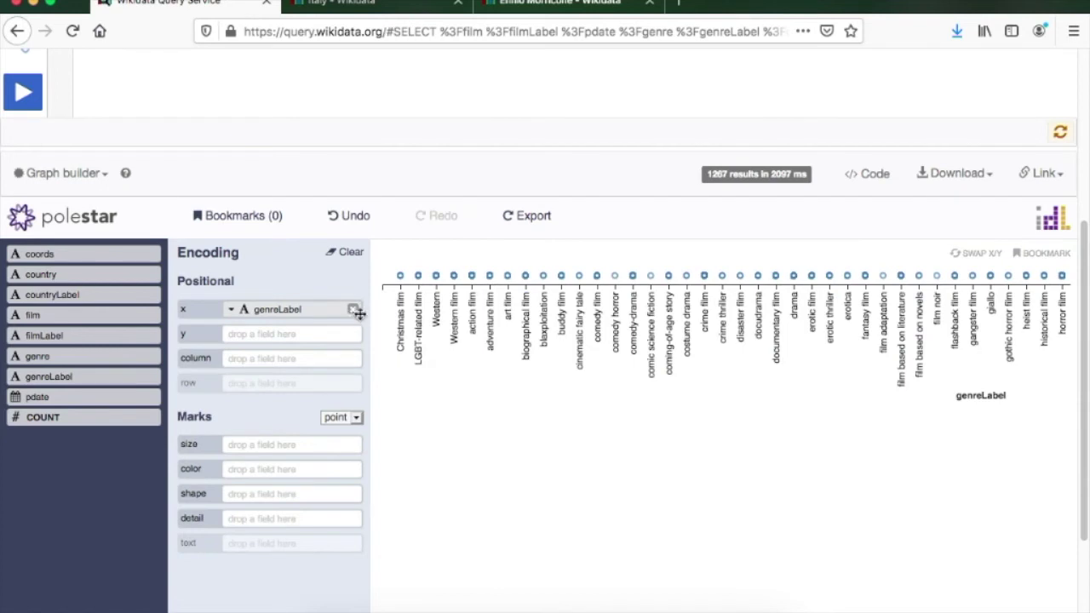
{"action": "left_click", "coordinate": [353, 309]}
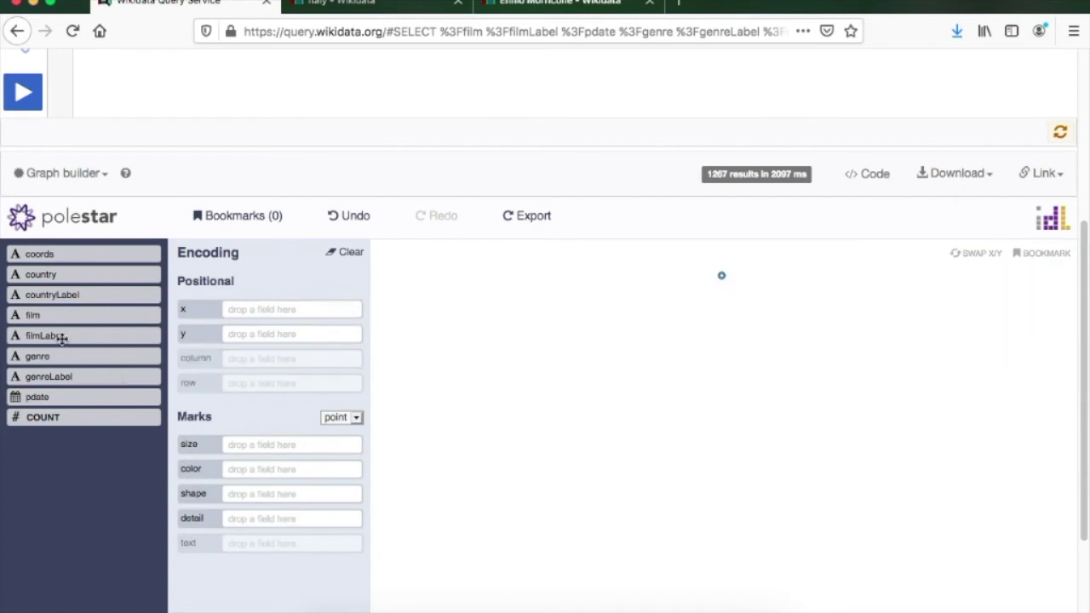
{"action": "left_click_drag", "start_coordinate": [62, 336], "coordinate": [284, 333]}
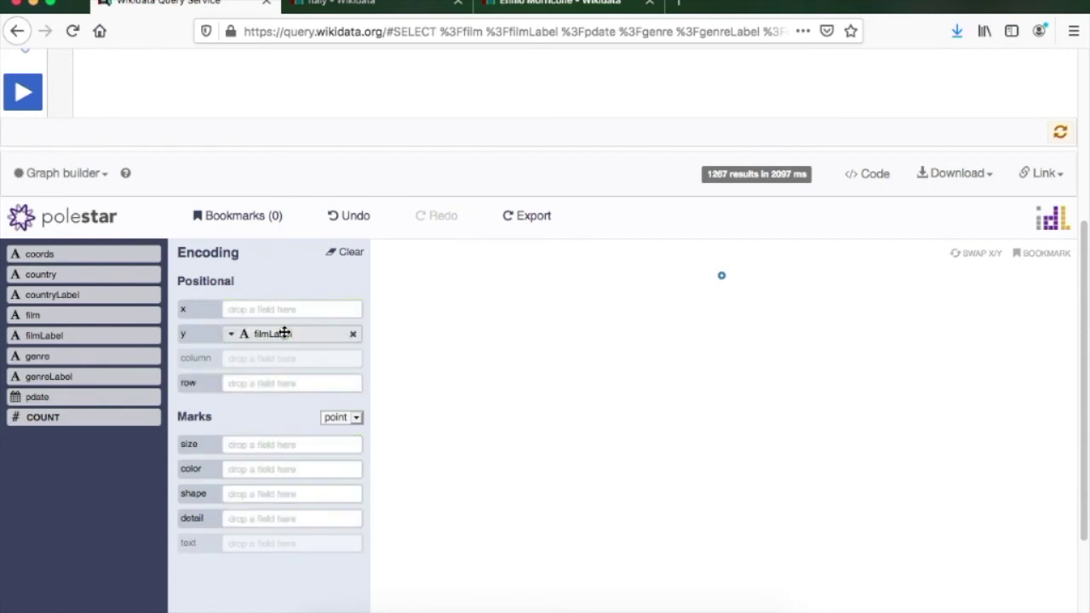
{"action": "left_click_drag", "start_coordinate": [75, 377], "coordinate": [295, 309]}
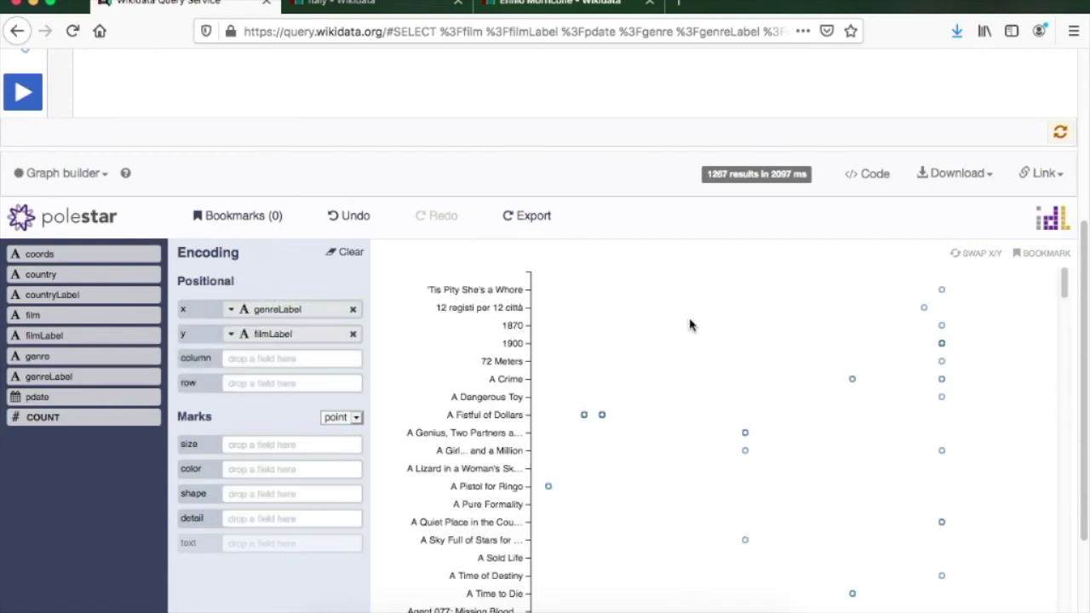
Look through the film titles and their genre points down the length of the new chart
{"action": "scroll", "coordinate": [707, 341], "scroll_direction": "down", "scroll_amount": 15}
{"action": "scroll", "coordinate": [730, 386], "scroll_direction": "down", "scroll_amount": 5}
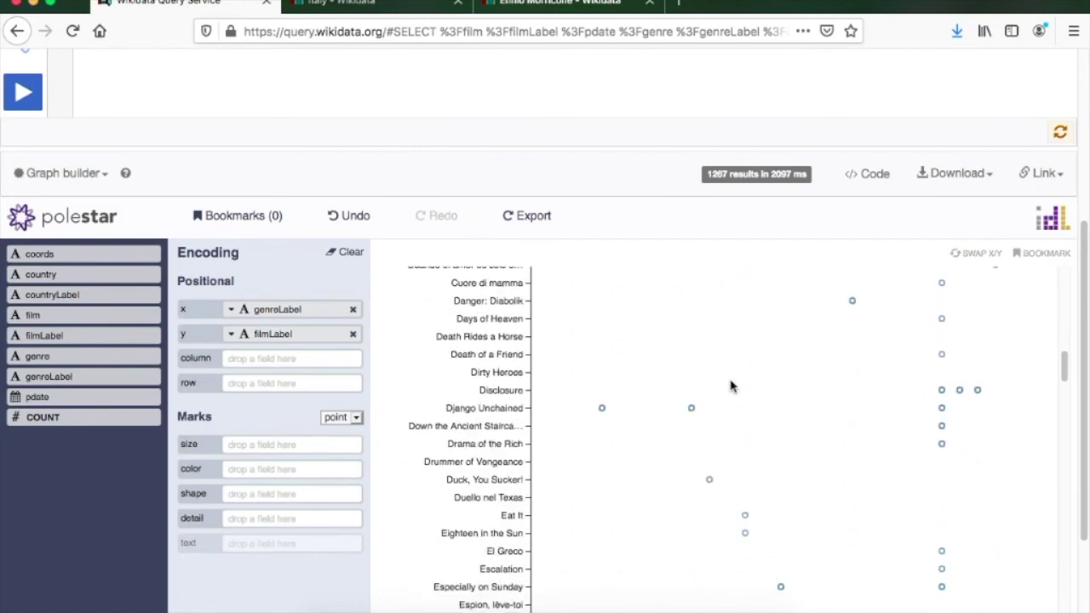
{"action": "scroll", "coordinate": [731, 386], "scroll_direction": "down", "scroll_amount": 20}
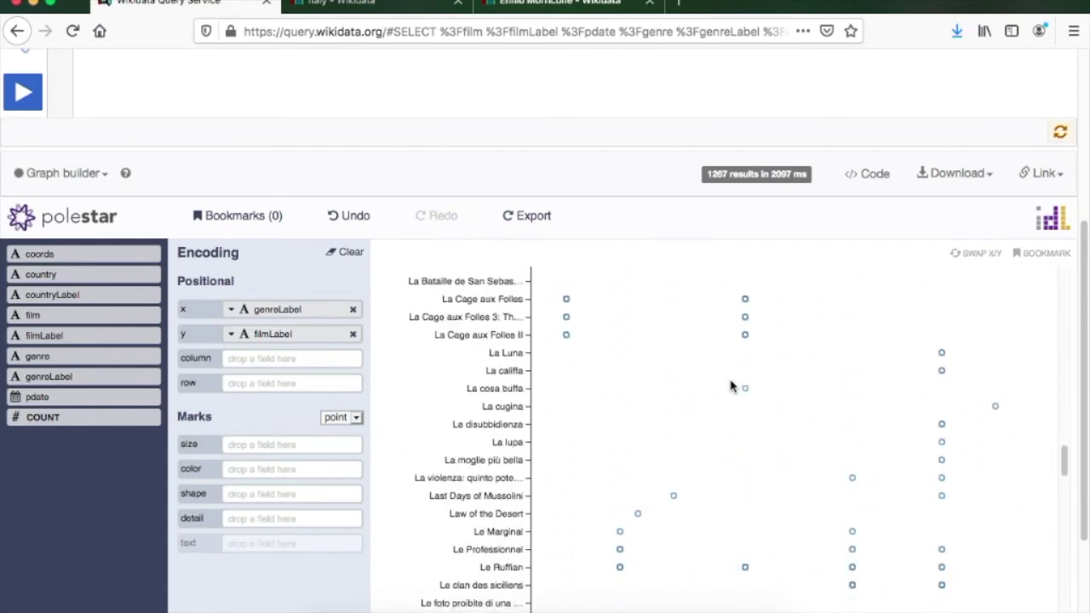
{"action": "scroll", "coordinate": [731, 386], "scroll_direction": "down", "scroll_amount": 20}
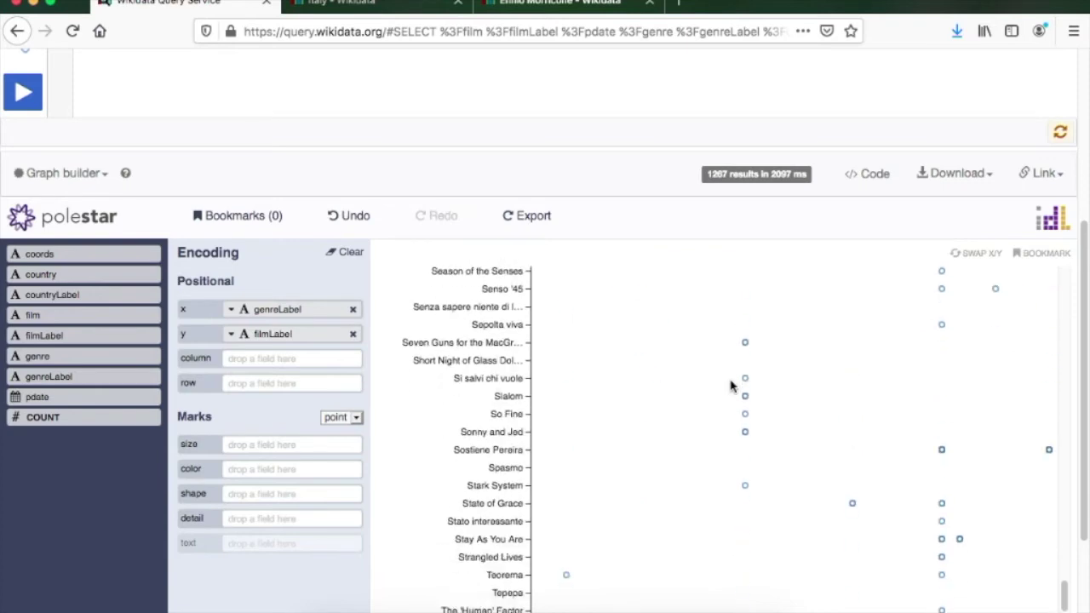
Check the genre points of the remaining film titles toward the end of the chart
{"action": "scroll", "coordinate": [731, 386], "scroll_direction": "down", "scroll_amount": 20}
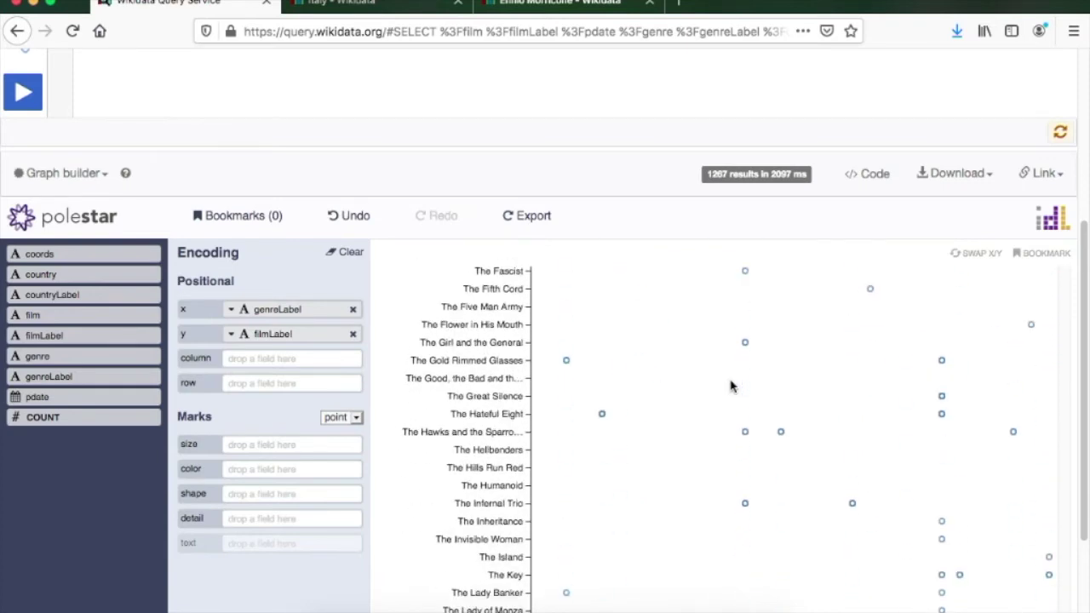
{"action": "scroll", "coordinate": [730, 386], "scroll_direction": "down", "scroll_amount": 10}
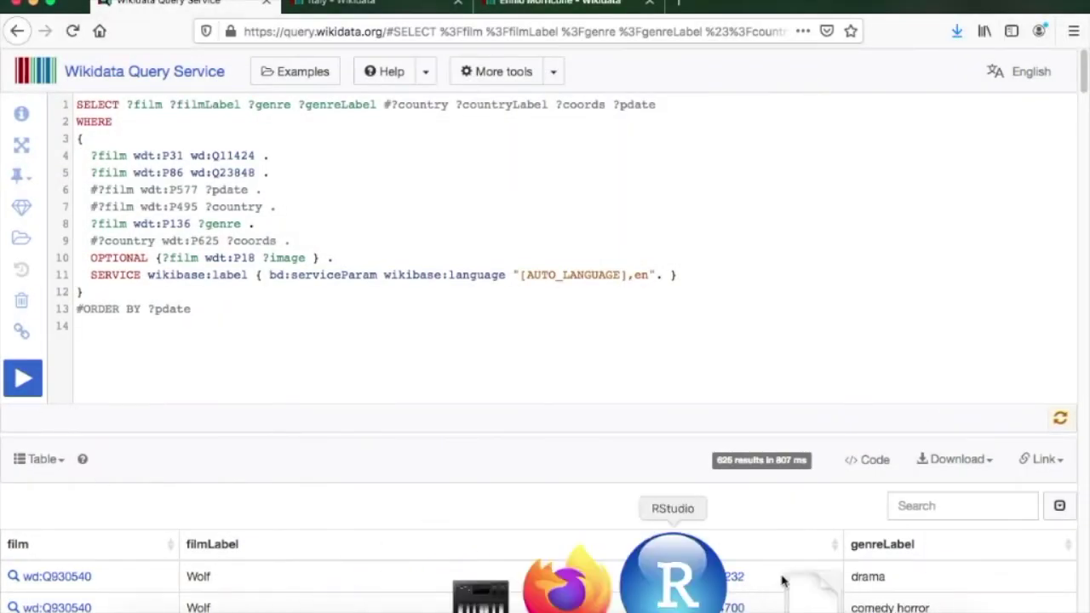
Run the reduced query on films and their genres, with date, country and coordinates commented out, and display the results as a graph
{"action": "left_click", "coordinate": [22, 378]}
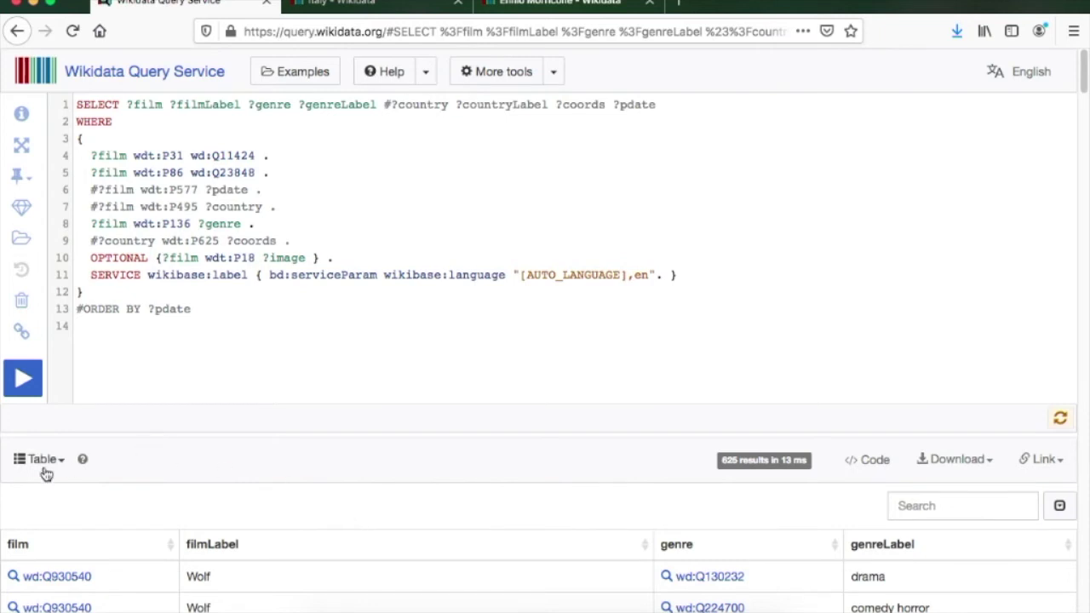
{"action": "scroll", "coordinate": [64, 465], "scroll_direction": "down", "scroll_amount": 1}
{"action": "scroll", "coordinate": [64, 464], "scroll_direction": "down", "scroll_amount": 3}
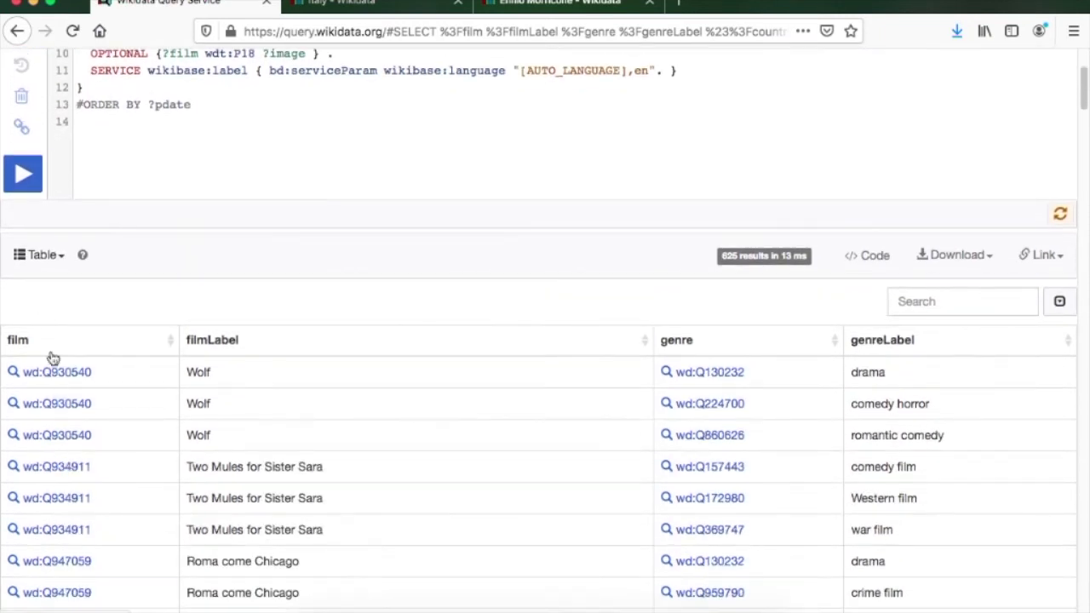
{"action": "left_click", "coordinate": [65, 256]}
{"action": "scroll", "coordinate": [97, 371], "scroll_direction": "down", "scroll_amount": 4}
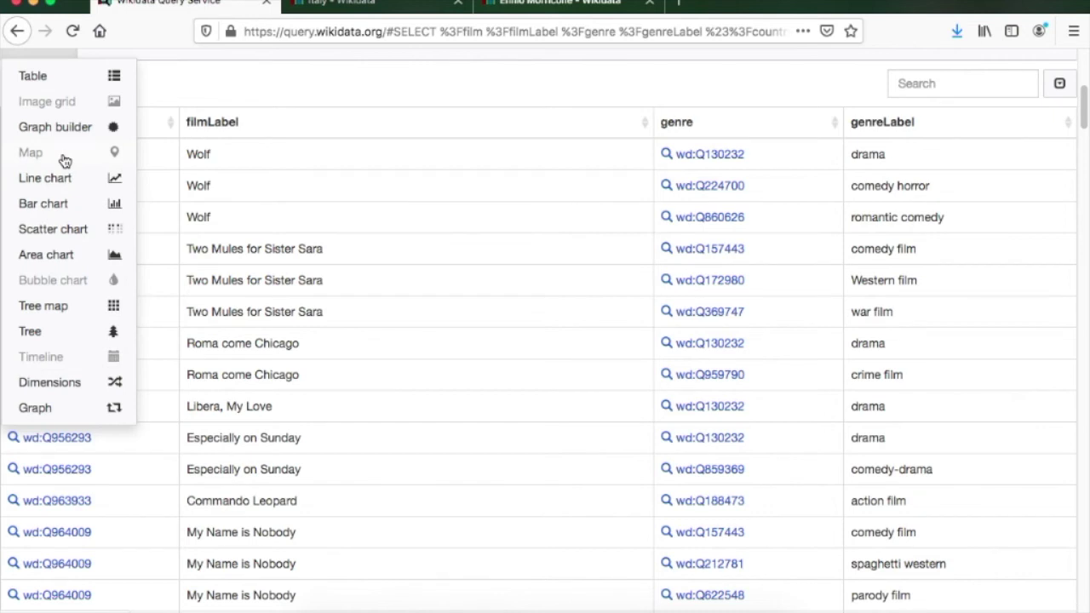
{"action": "left_click", "coordinate": [46, 415]}
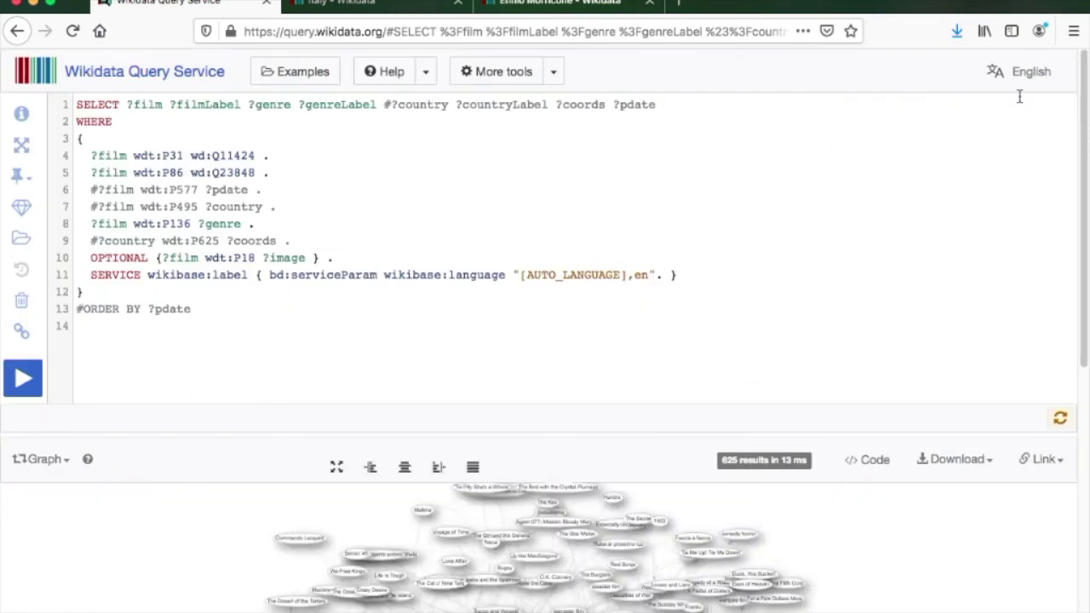
{"action": "scroll", "coordinate": [1082, 86], "scroll_direction": "down", "scroll_amount": 2}
{"action": "scroll", "coordinate": [545, 332], "scroll_direction": "down", "scroll_amount": 5}
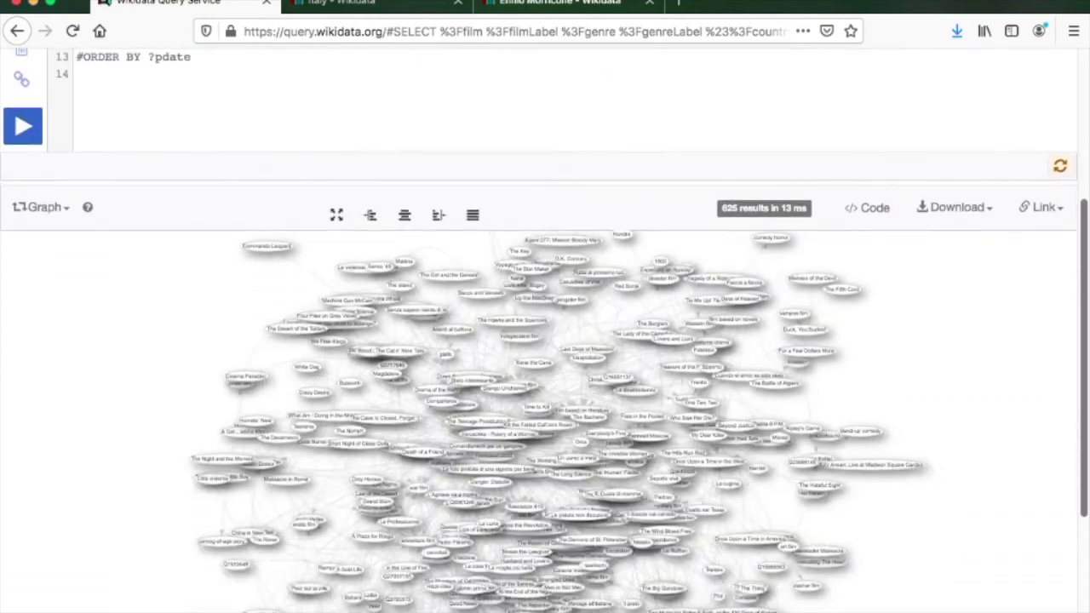